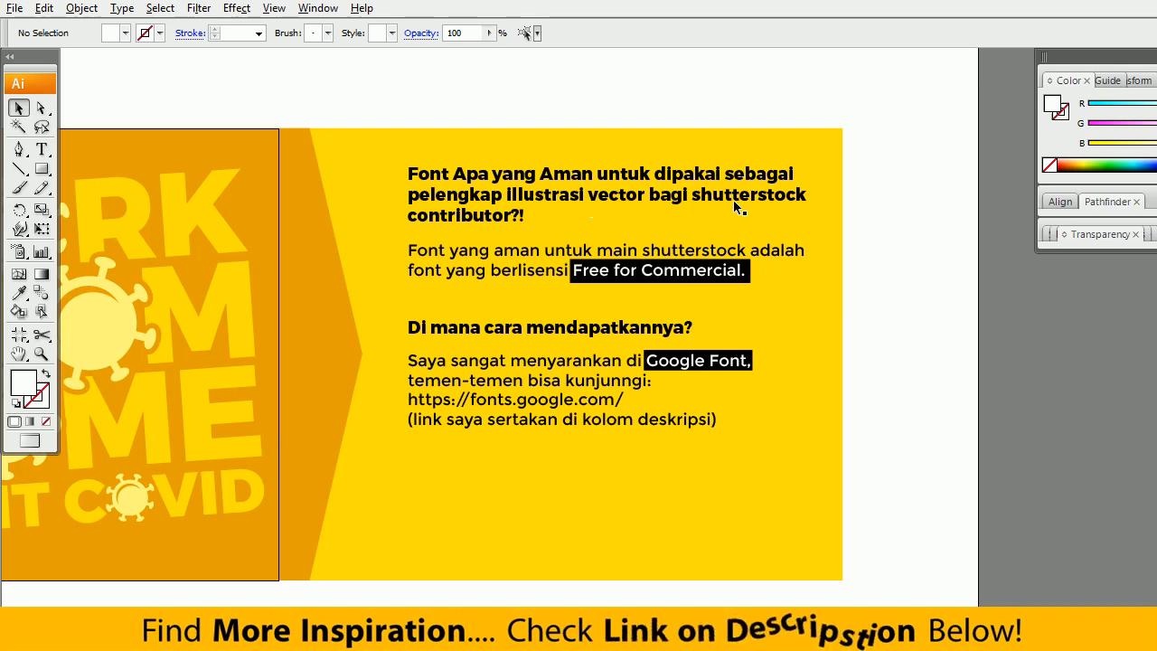
{"action": "left_click_drag", "start_coordinate": [482, 250], "coordinate": [467, 235]}
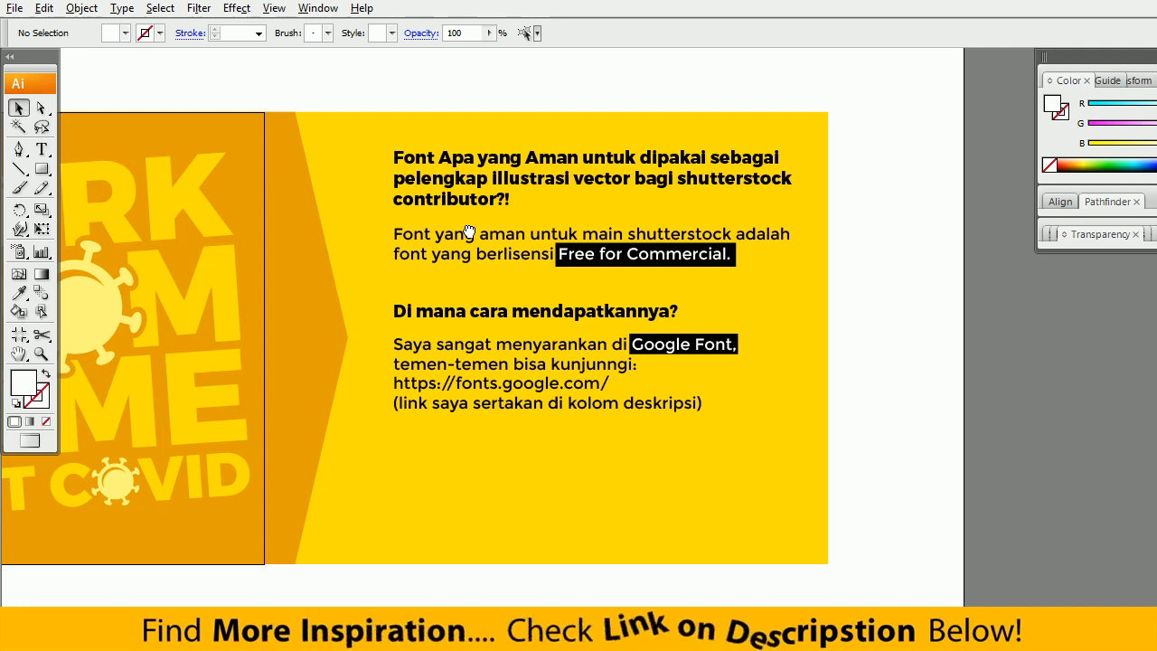
{"action": "left_click_drag", "start_coordinate": [469, 233], "coordinate": [469, 229]}
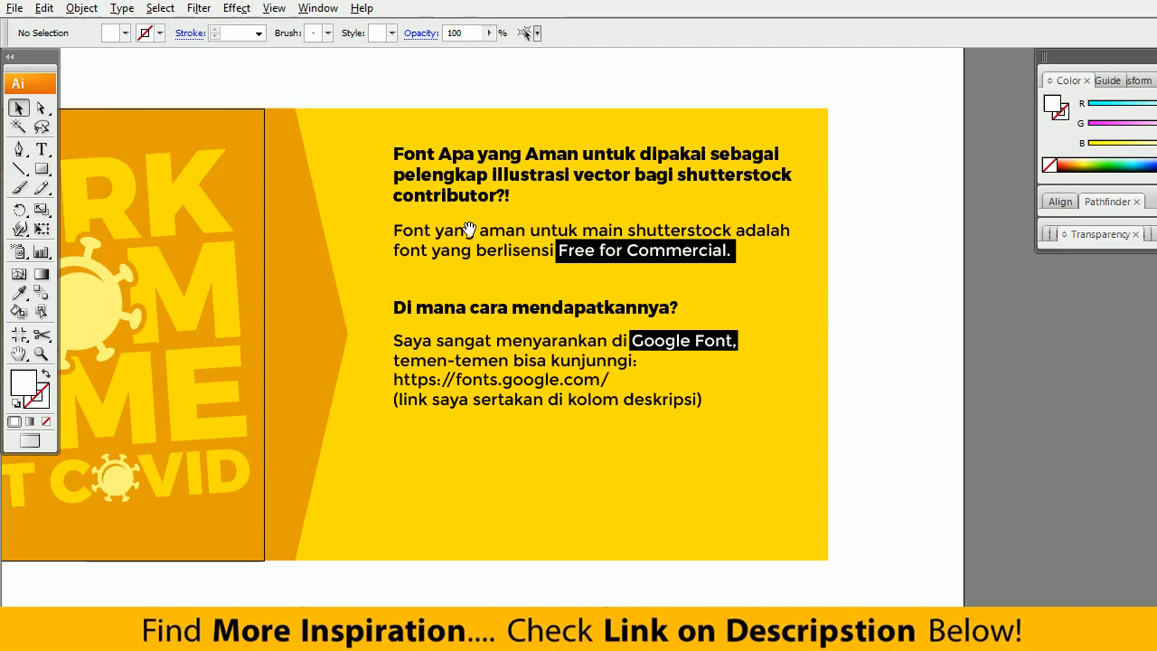
{"action": "left_click_drag", "start_coordinate": [471, 257], "coordinate": [463, 239]}
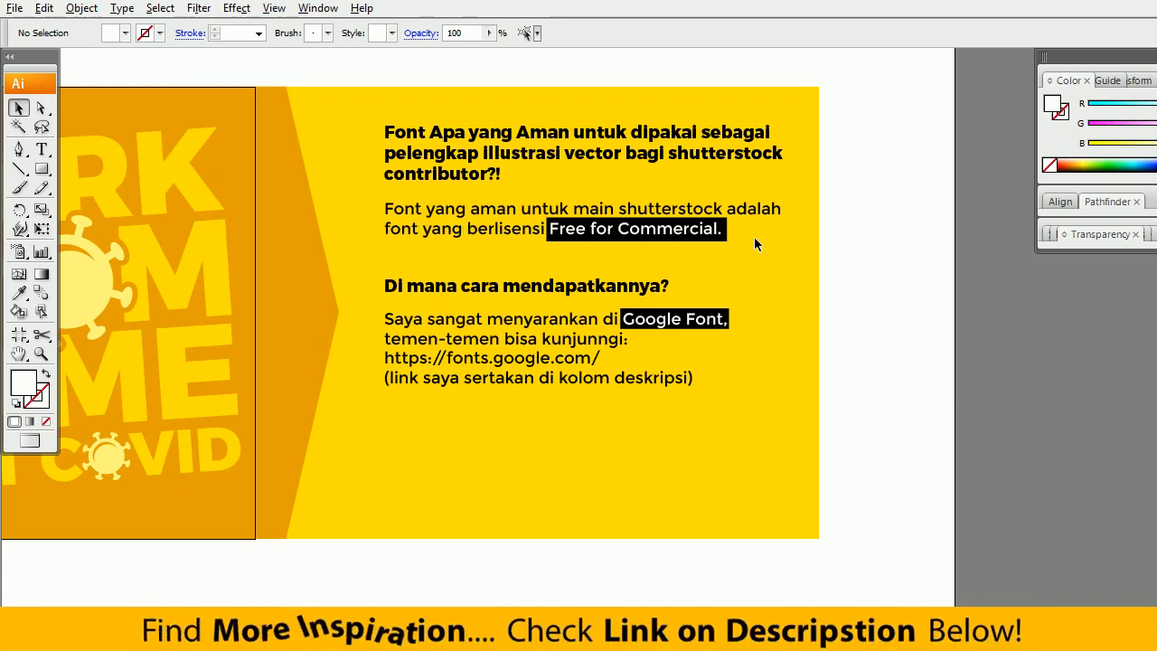
{"action": "left_click_drag", "start_coordinate": [659, 246], "coordinate": [654, 238]}
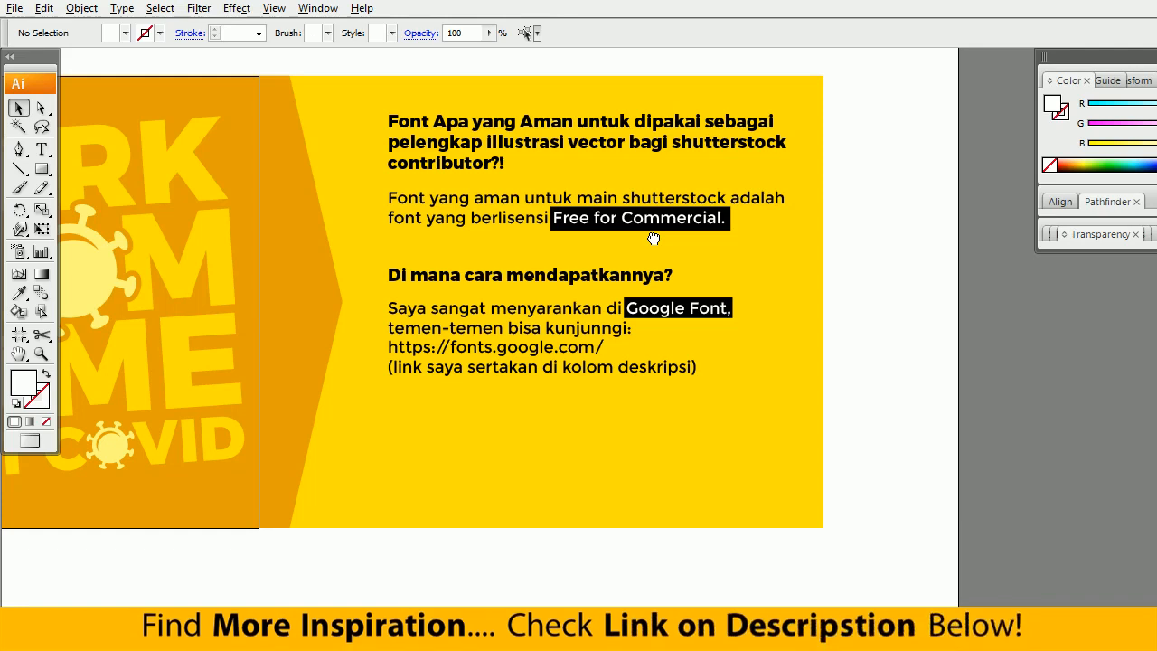
{"action": "left_click_drag", "start_coordinate": [634, 271], "coordinate": [624, 263]}
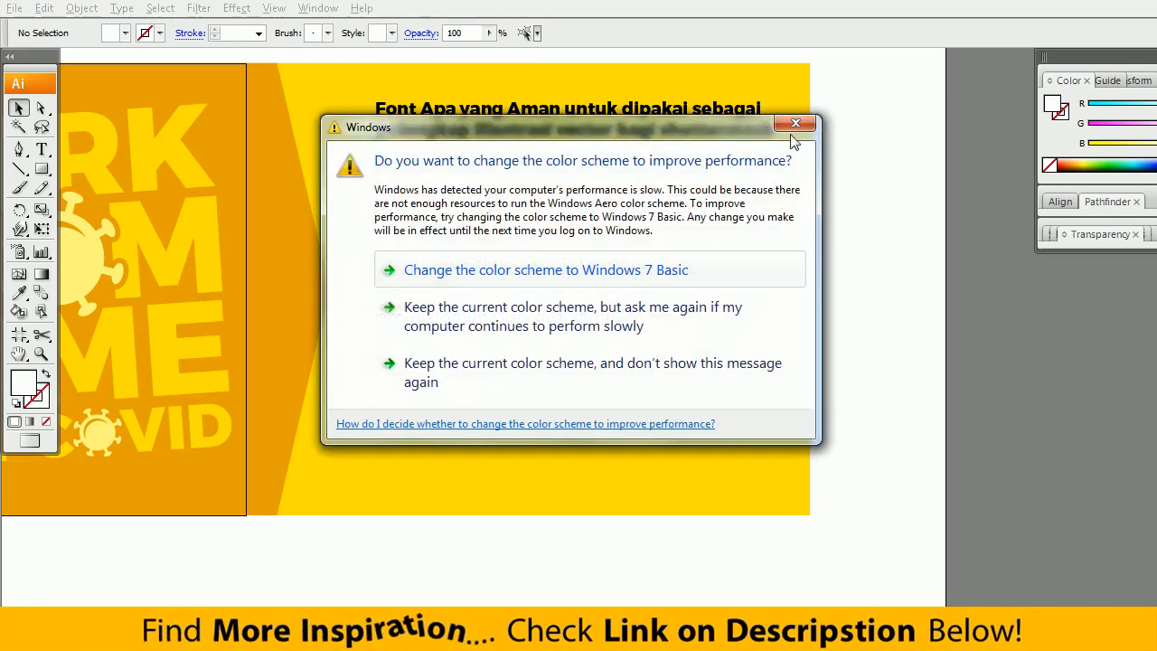
{"action": "left_click", "coordinate": [799, 124]}
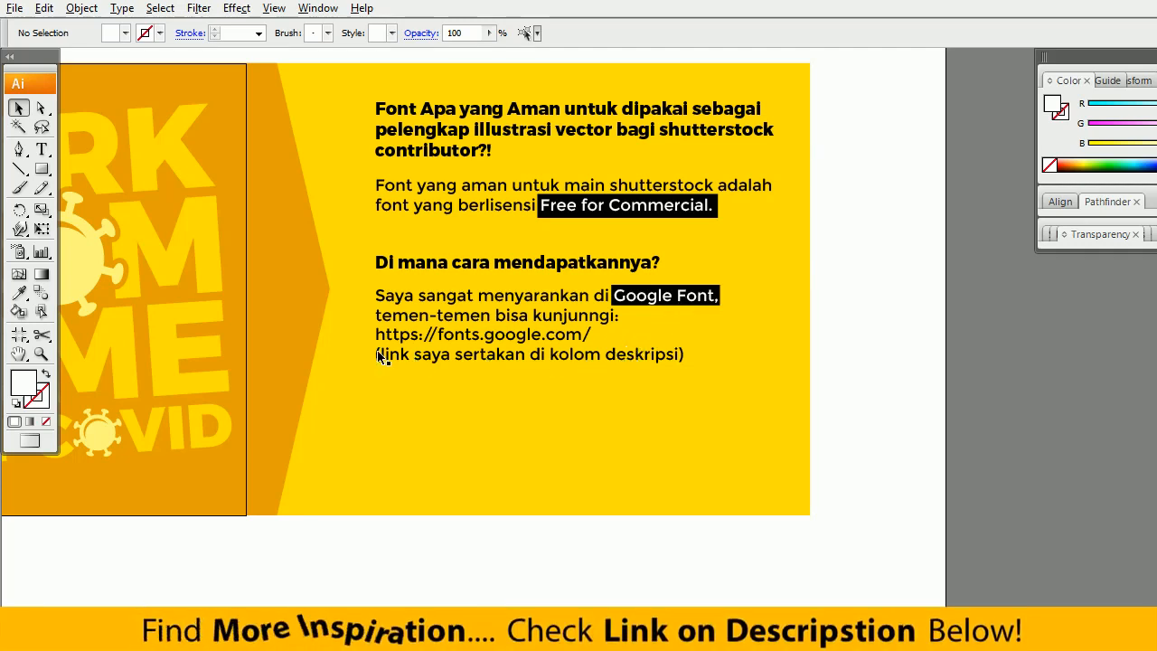
{"action": "left_click", "coordinate": [42, 149]}
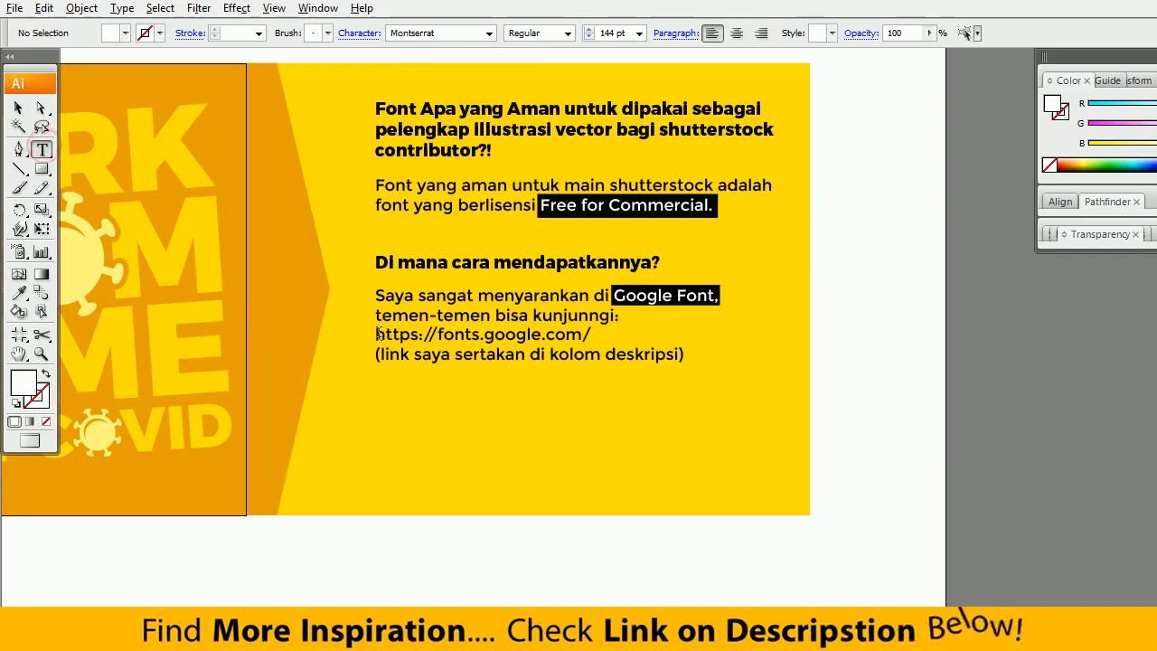
{"action": "left_click_drag", "start_coordinate": [427, 334], "coordinate": [597, 332]}
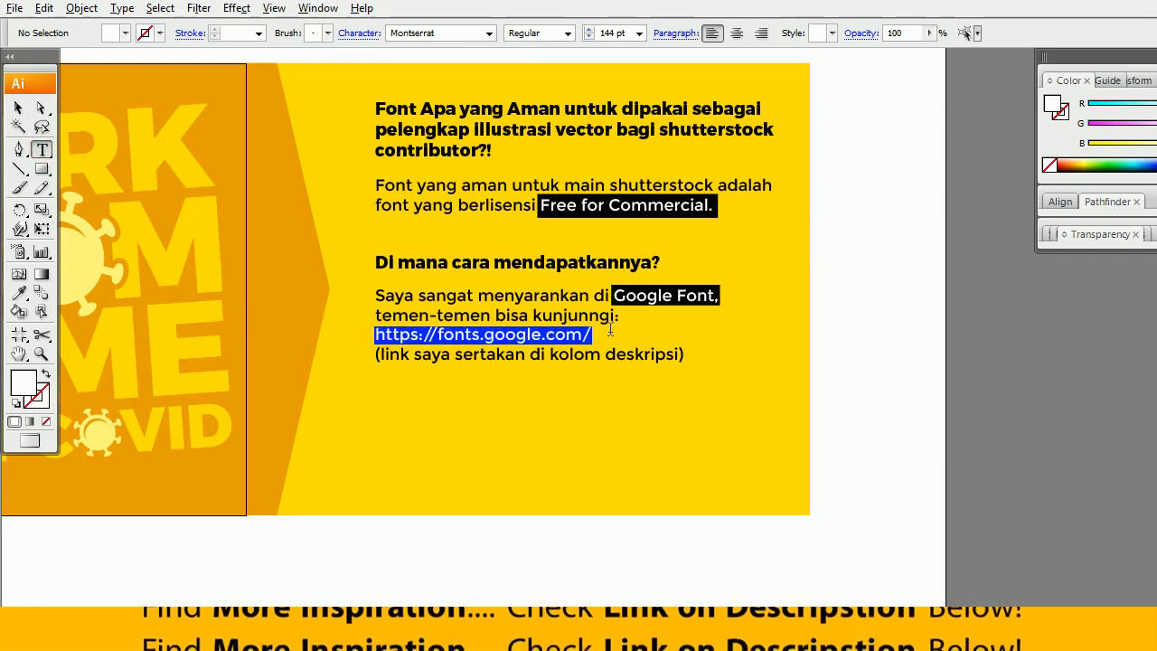
{"action": "left_click", "coordinate": [611, 332]}
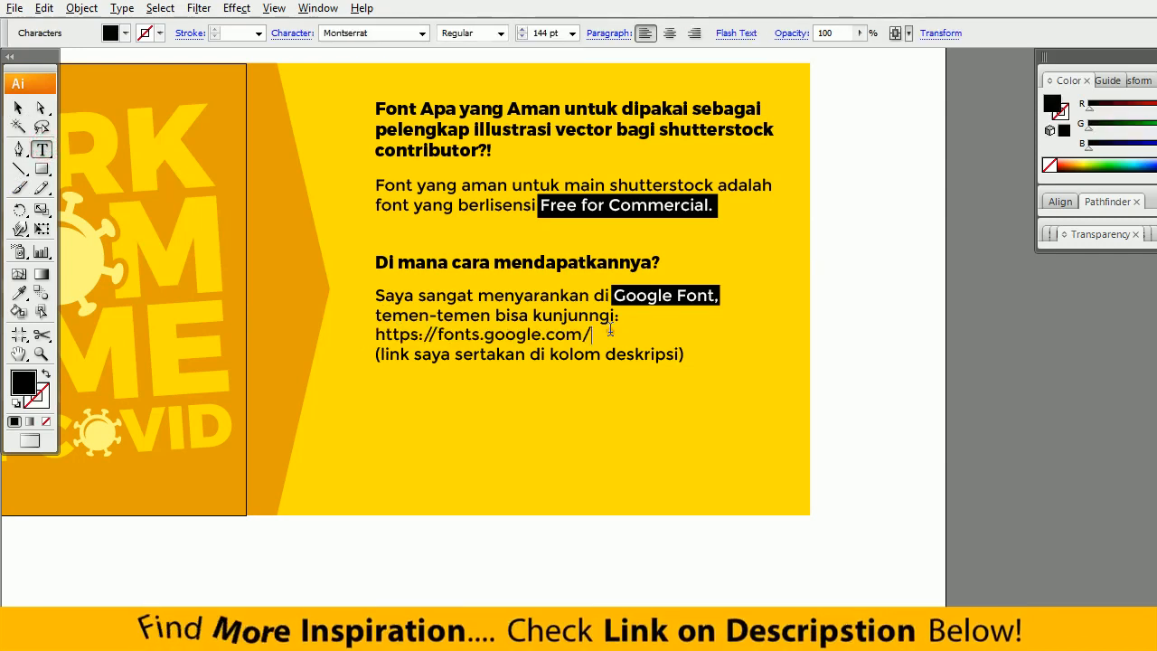
Switch to Google Fonts in Chrome and look through the catalogue of font families.
{"action": "key", "text": "alt+Tab"}
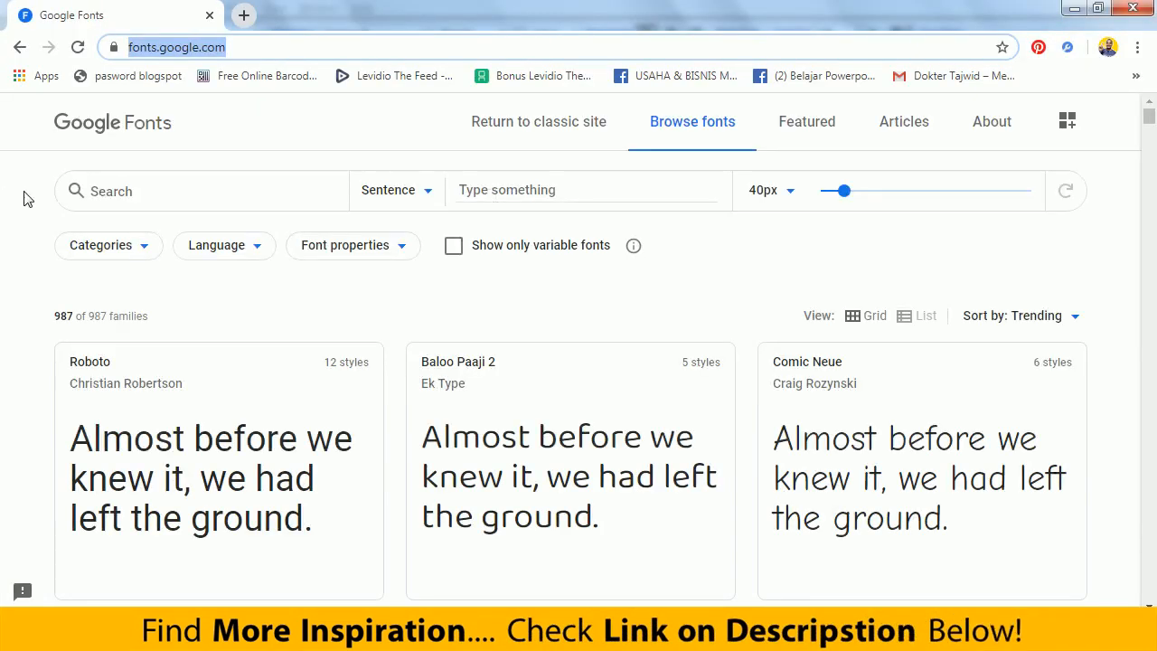
{"action": "left_click", "coordinate": [27, 198]}
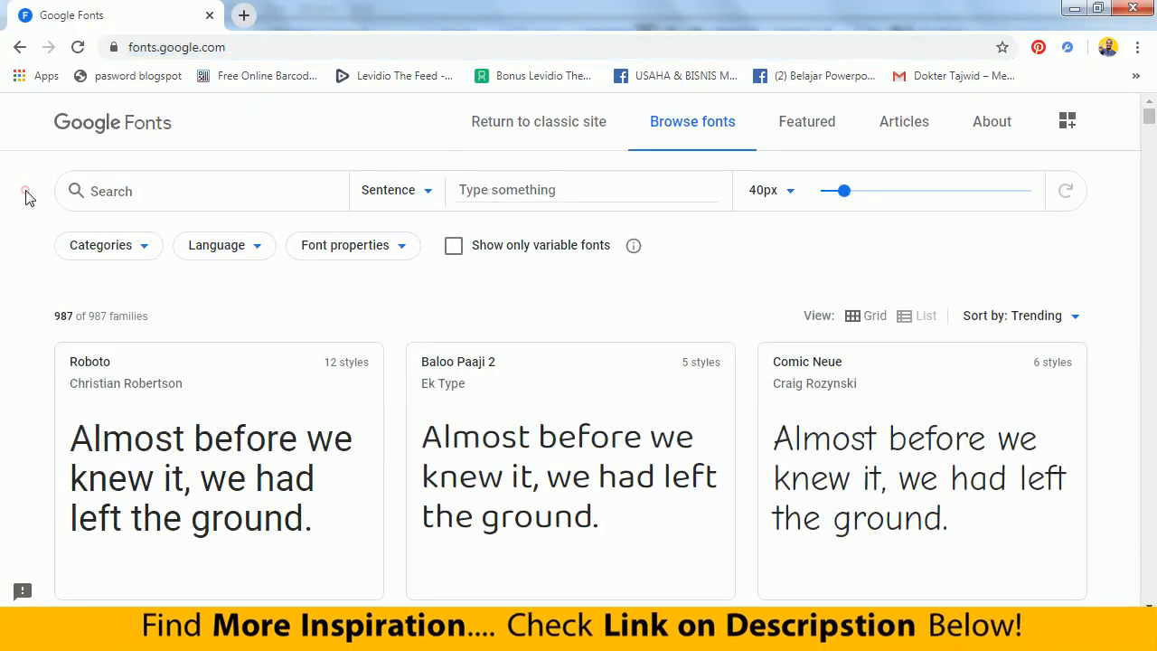
{"action": "scroll", "coordinate": [268, 276], "scroll_direction": "down", "scroll_amount": 1}
{"action": "scroll", "coordinate": [279, 289], "scroll_direction": "up", "scroll_amount": 1}
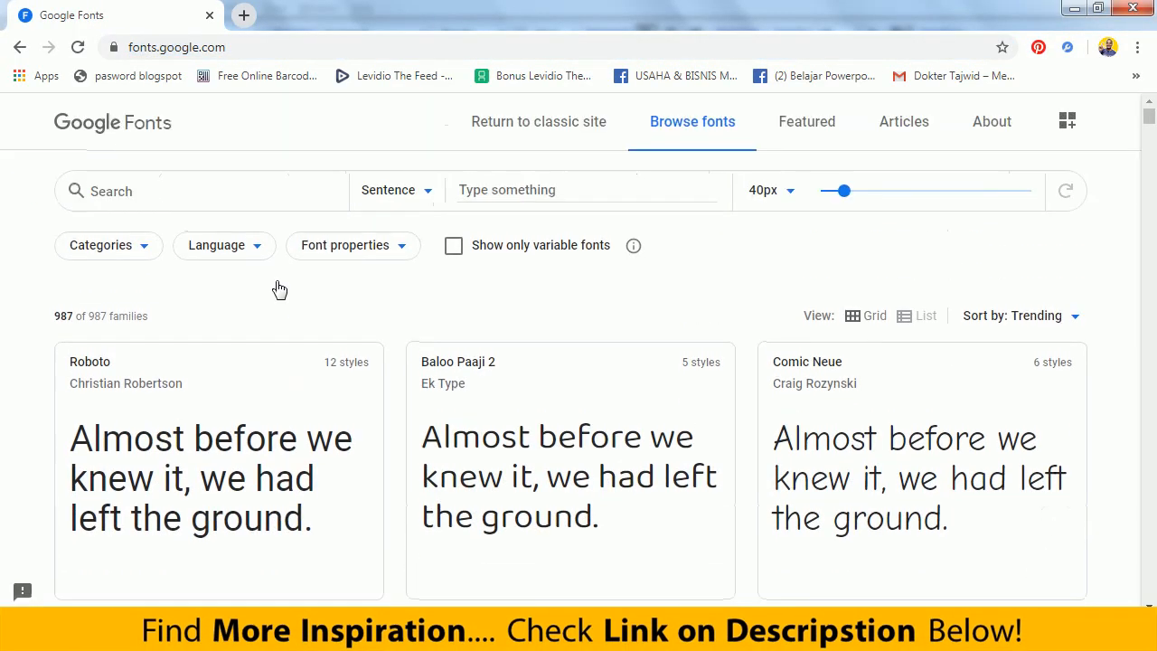
{"action": "scroll", "coordinate": [685, 393], "scroll_direction": "down", "scroll_amount": 1}
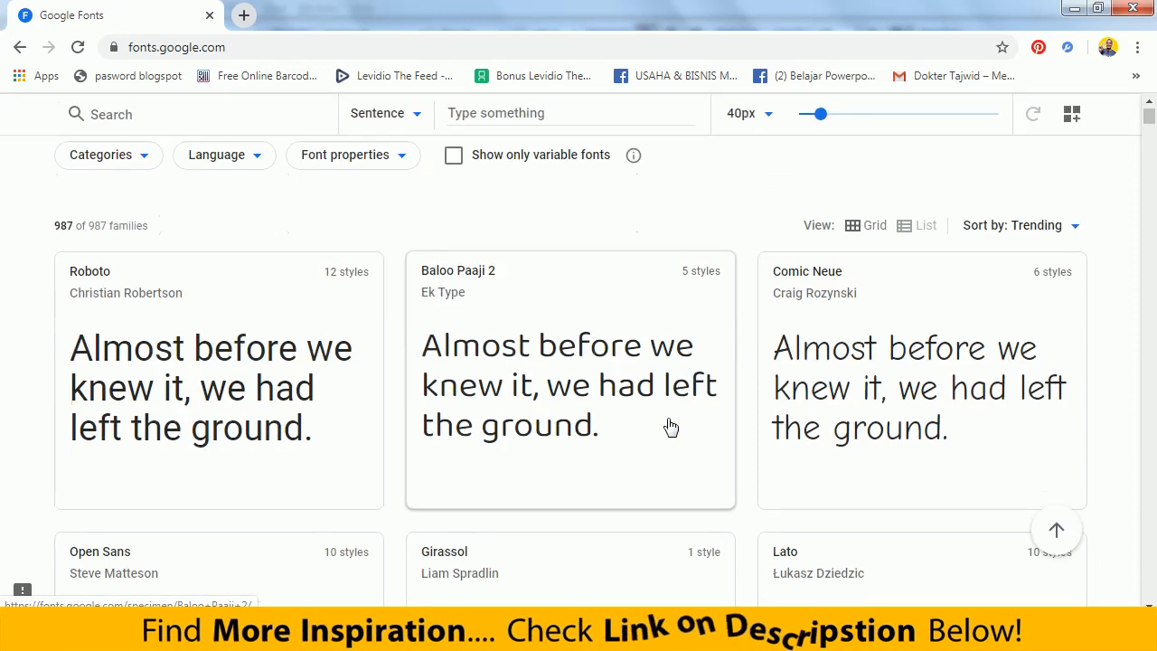
{"action": "scroll", "coordinate": [633, 525], "scroll_direction": "down", "scroll_amount": 2}
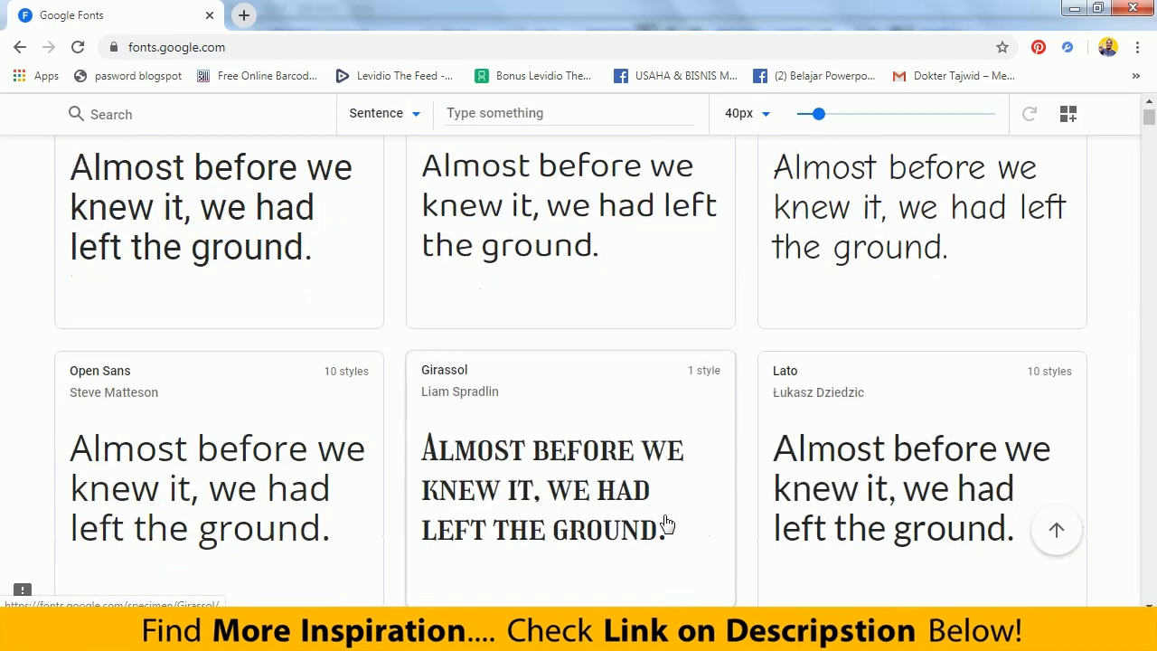
{"action": "scroll", "coordinate": [588, 530], "scroll_direction": "down", "scroll_amount": 1}
{"action": "scroll", "coordinate": [588, 534], "scroll_direction": "up", "scroll_amount": 4}
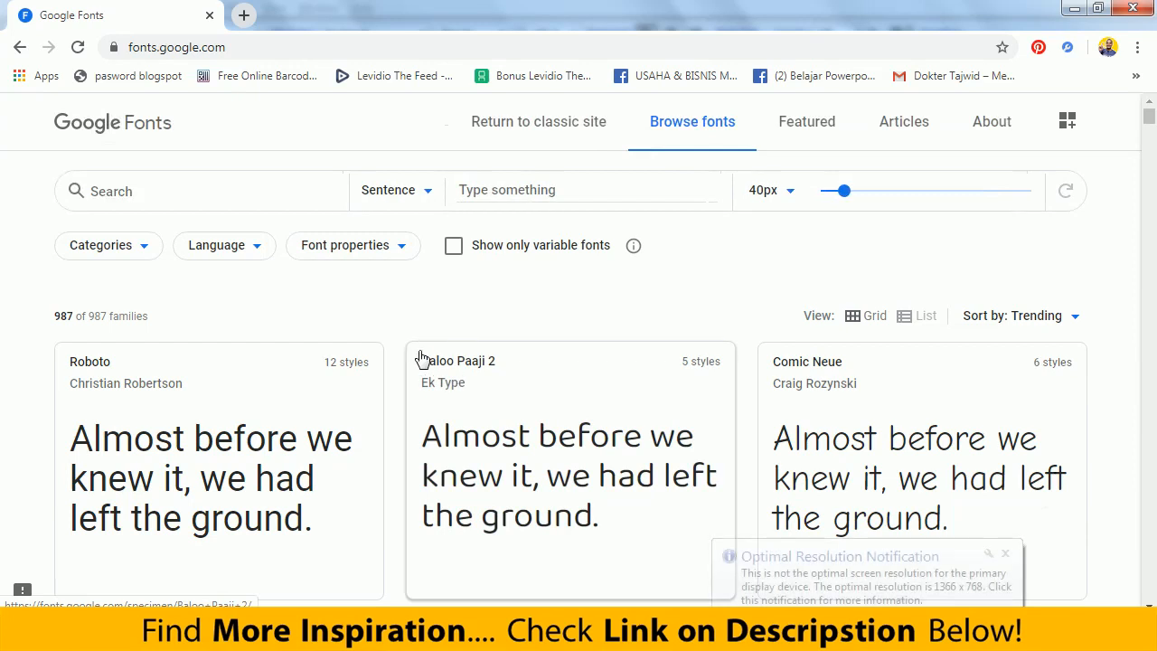
{"action": "scroll", "coordinate": [290, 299], "scroll_direction": "down", "scroll_amount": 1}
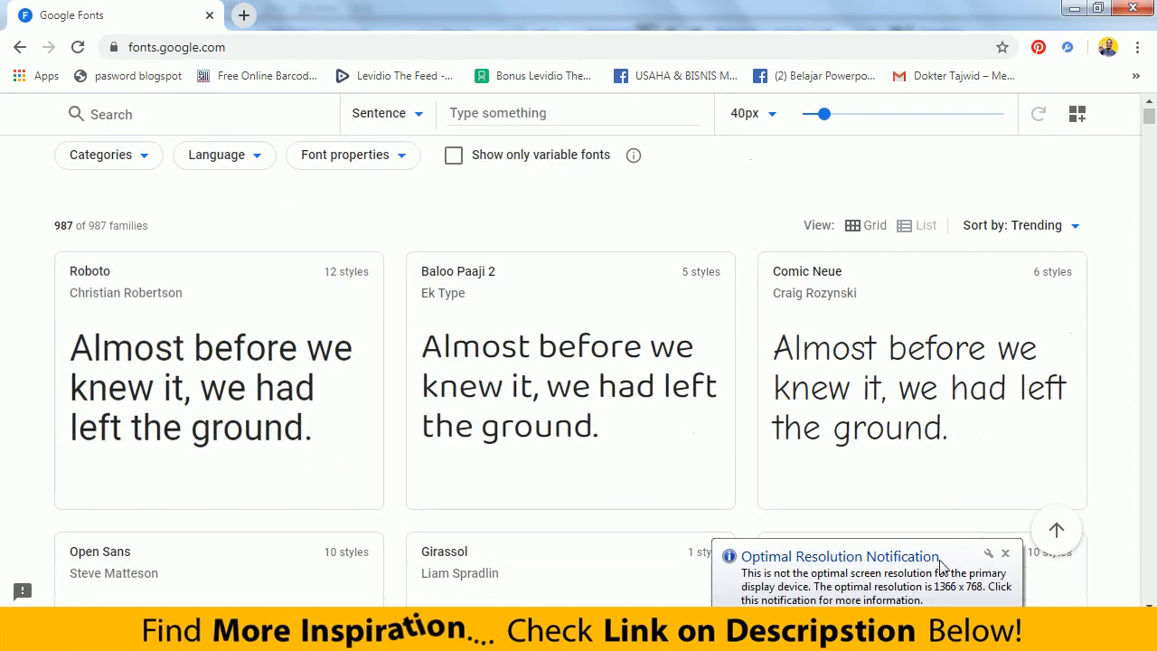
{"action": "left_click", "coordinate": [1006, 554]}
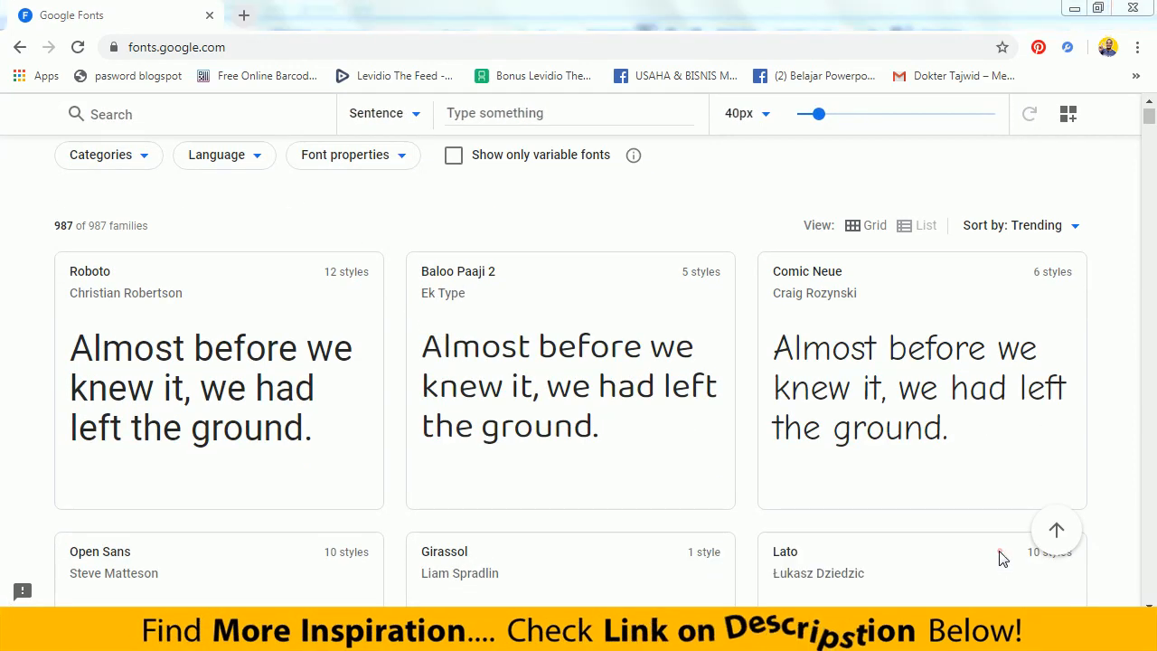
{"action": "left_click", "coordinate": [239, 53]}
{"action": "scroll", "coordinate": [488, 226], "scroll_direction": "up", "scroll_amount": 1}
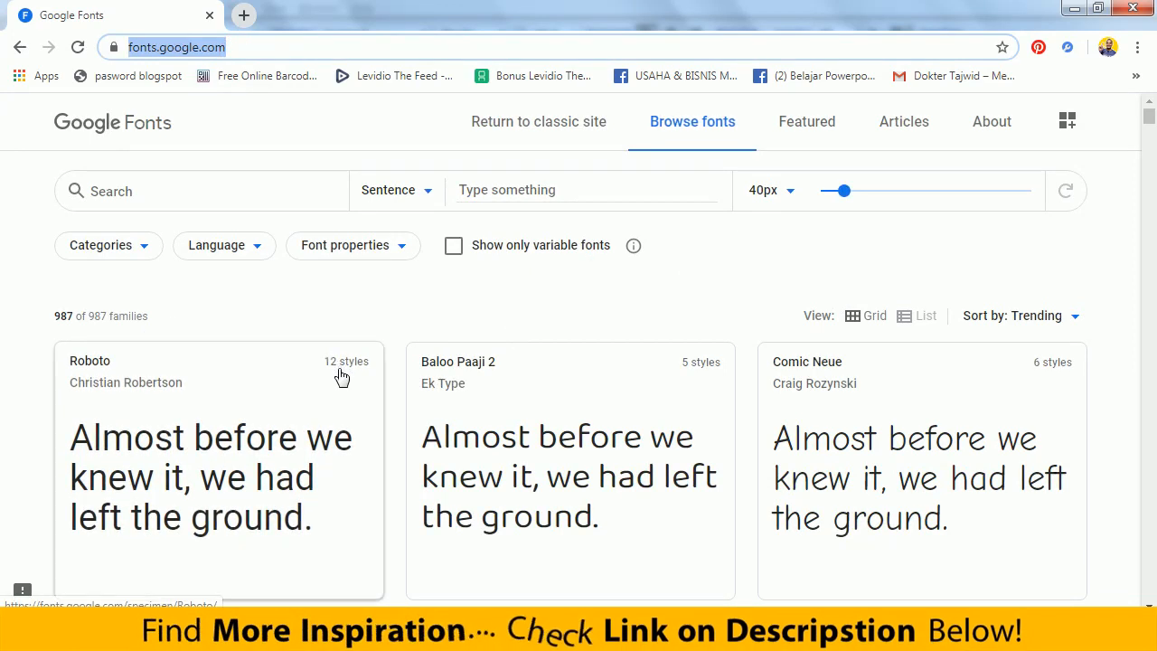
Open the Roboto family page and look over its available styles.
{"action": "left_click", "coordinate": [95, 371]}
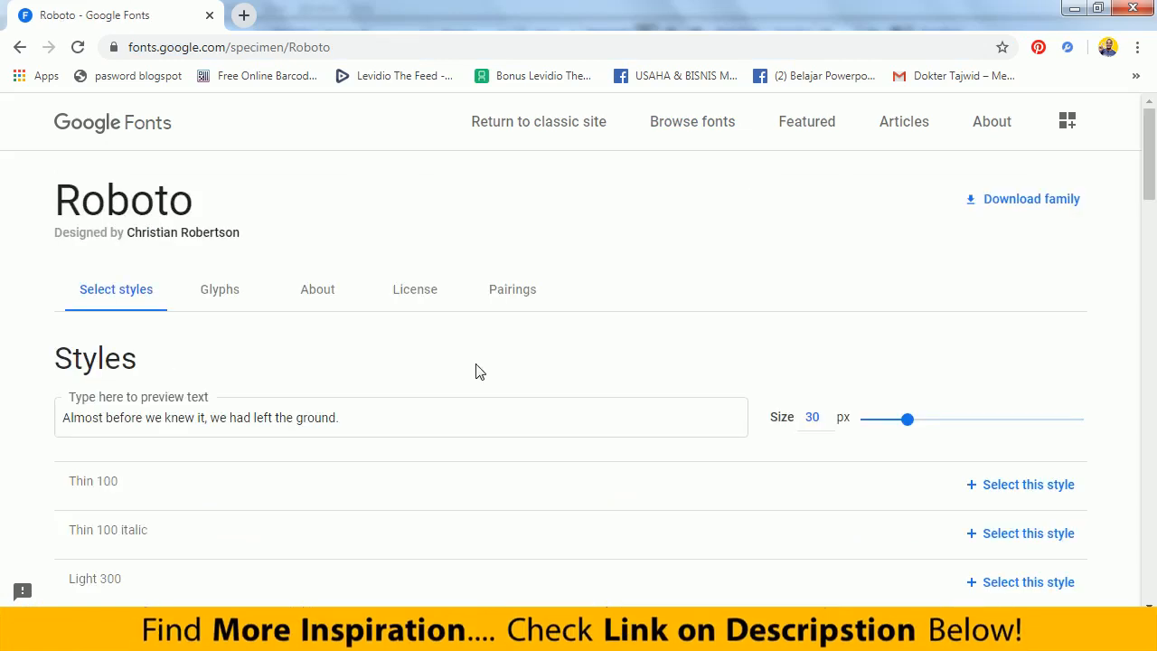
{"action": "scroll", "coordinate": [479, 369], "scroll_direction": "down", "scroll_amount": 1}
{"action": "scroll", "coordinate": [480, 369], "scroll_direction": "down", "scroll_amount": 3}
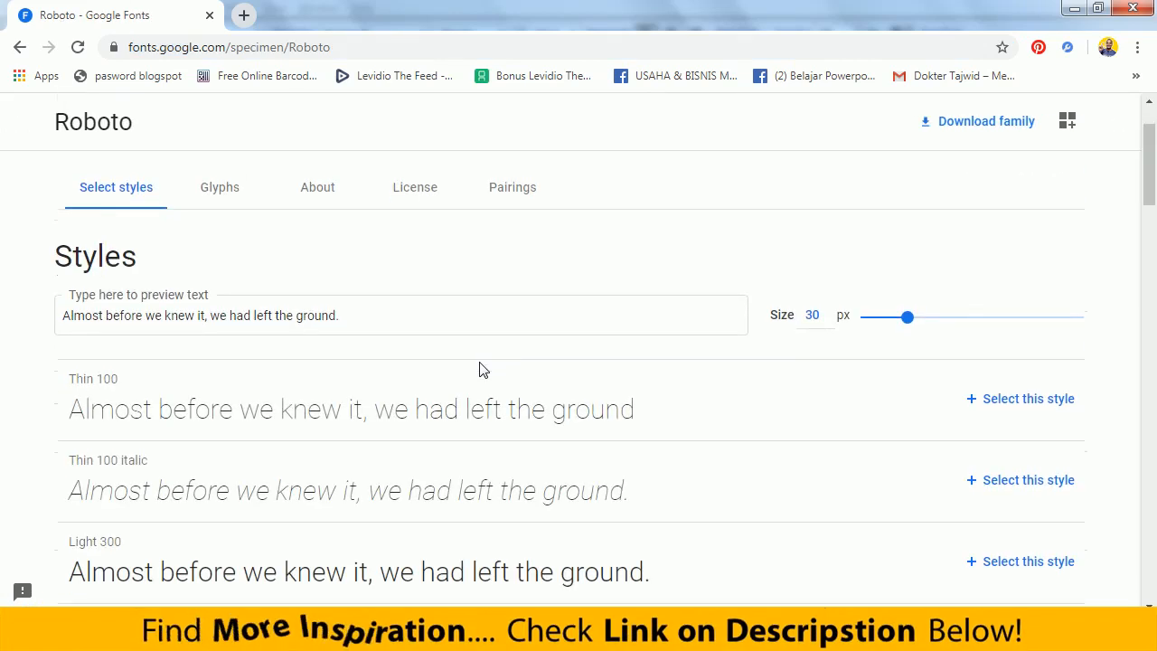
{"action": "scroll", "coordinate": [479, 369], "scroll_direction": "up", "scroll_amount": 4}
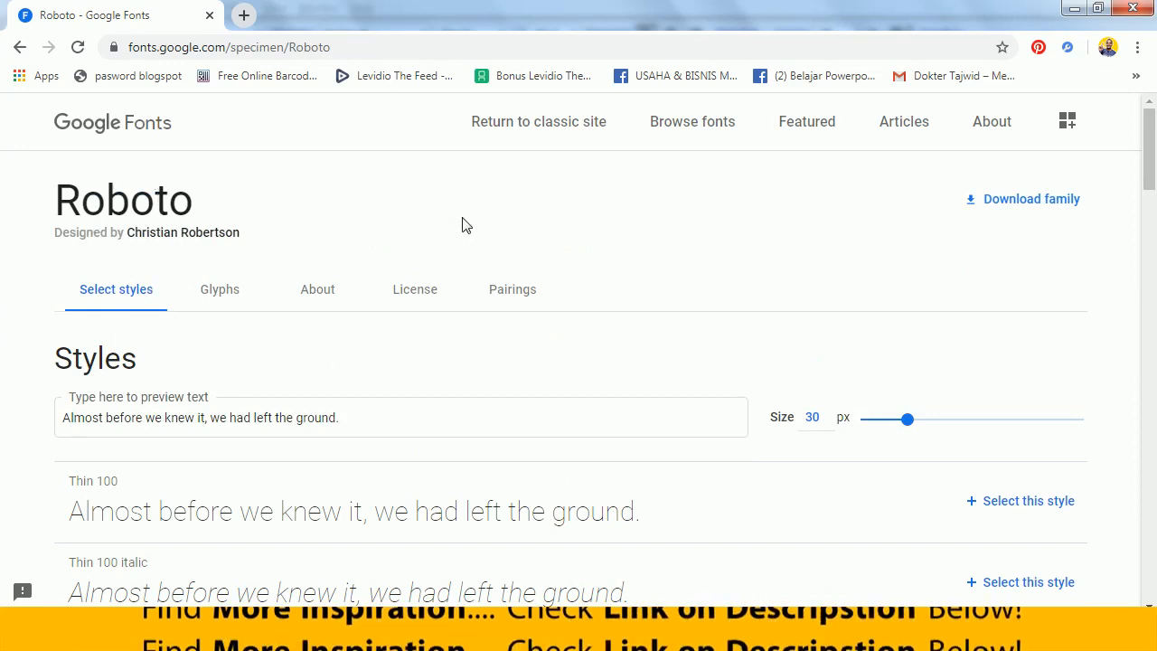
Go to Roboto's License section and examine the terms on commercial use and on selling the fonts.
{"action": "left_click", "coordinate": [416, 298]}
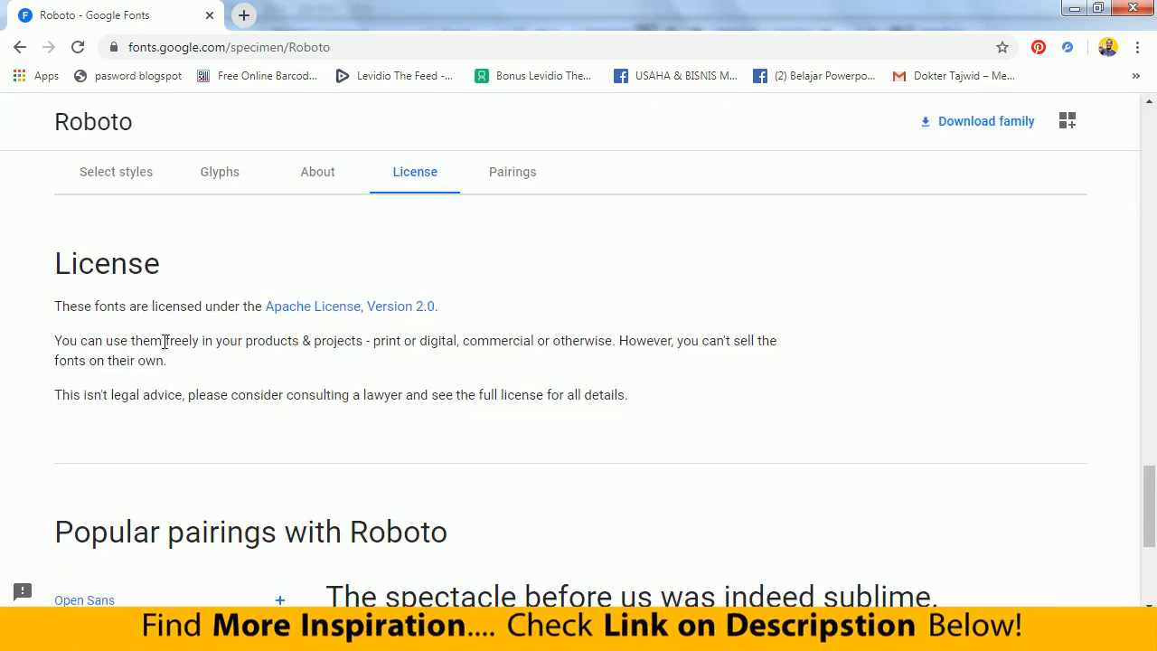
{"action": "left_click_drag", "start_coordinate": [164, 342], "coordinate": [168, 342]}
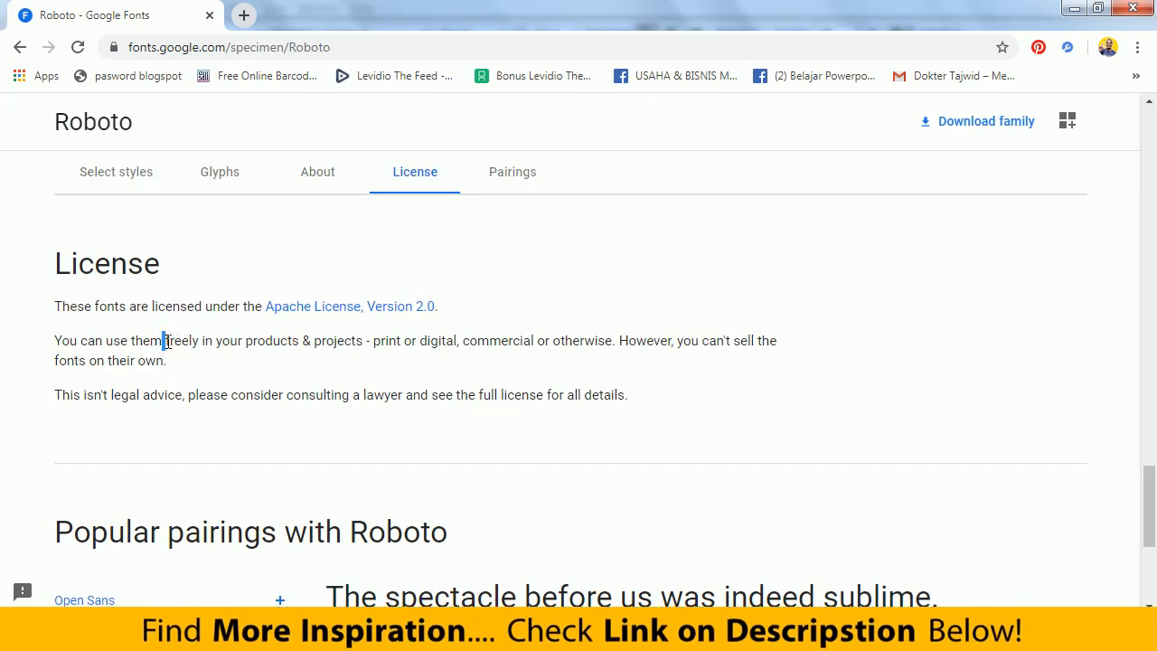
{"action": "left_click", "coordinate": [259, 345]}
{"action": "left_click_drag", "start_coordinate": [165, 342], "coordinate": [616, 338]}
{"action": "left_click", "coordinate": [676, 369]}
{"action": "left_click_drag", "start_coordinate": [630, 350], "coordinate": [181, 367]}
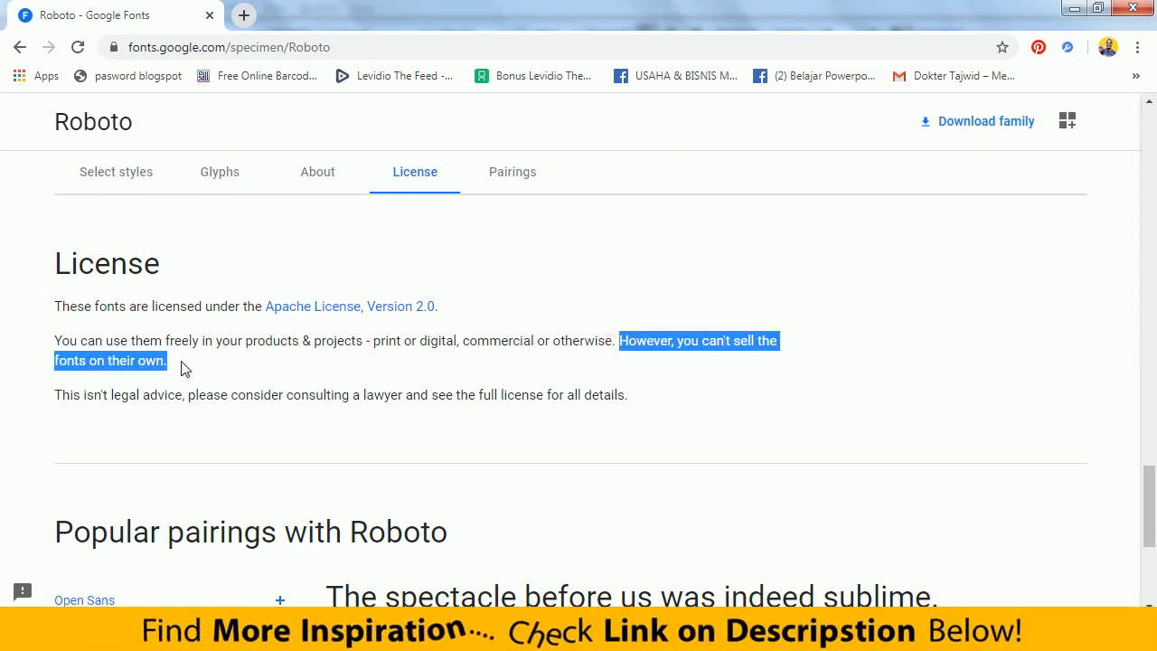
{"action": "left_click", "coordinate": [176, 363]}
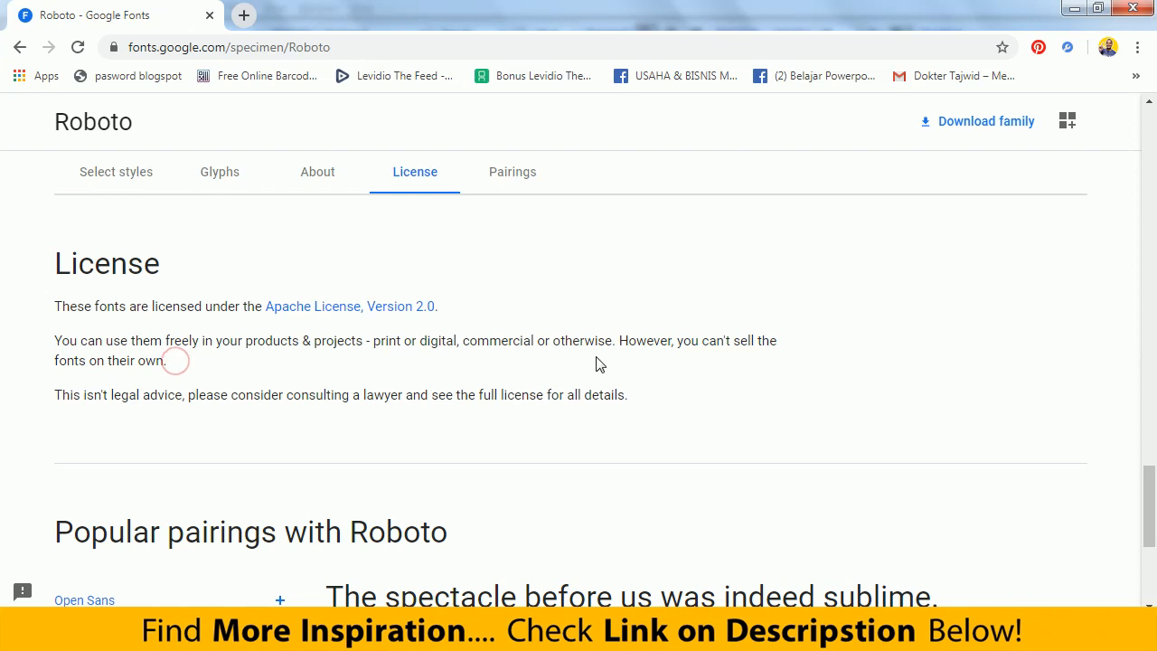
{"action": "left_click_drag", "start_coordinate": [622, 336], "coordinate": [628, 357]}
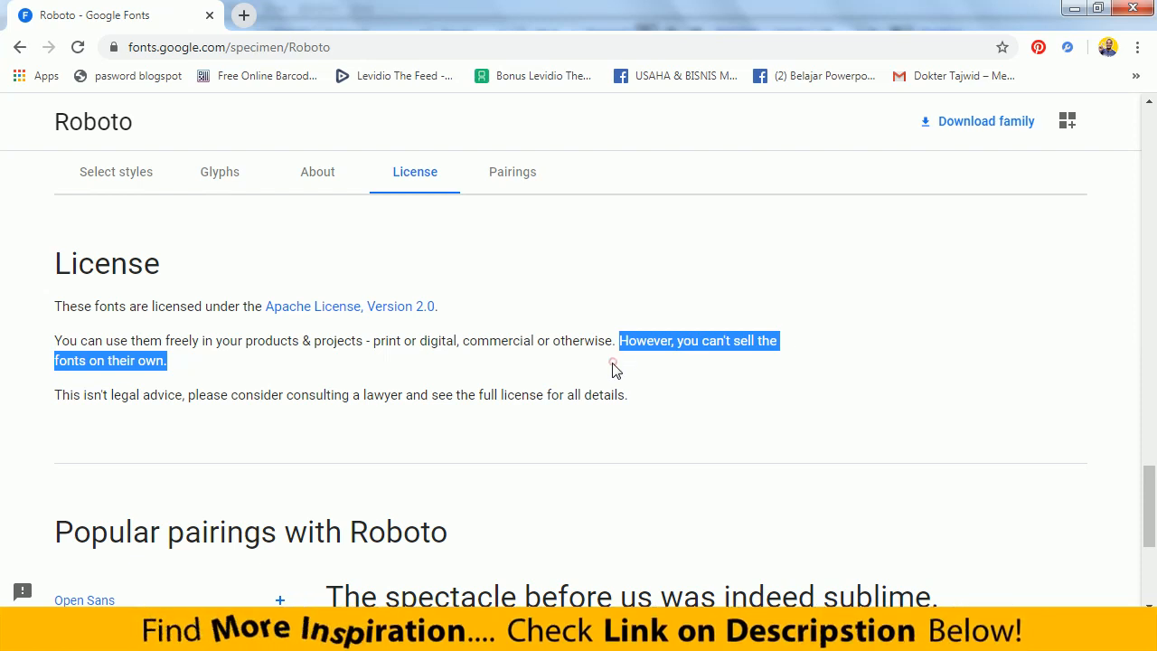
{"action": "left_click", "coordinate": [482, 385]}
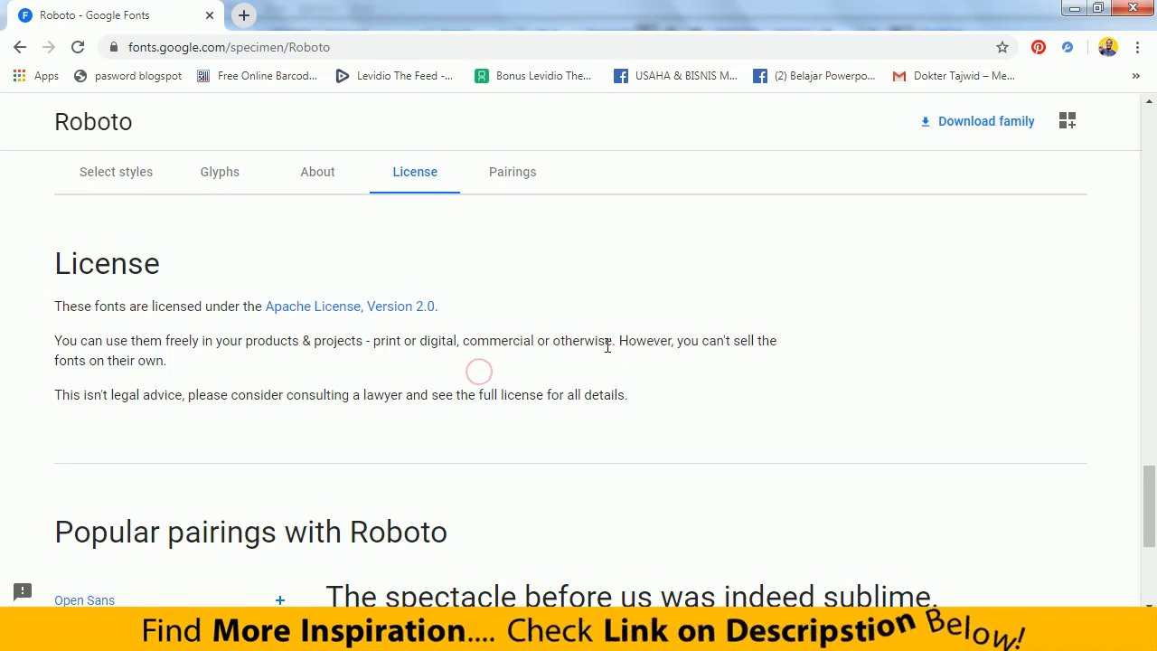
{"action": "left_click_drag", "start_coordinate": [616, 341], "coordinate": [140, 341]}
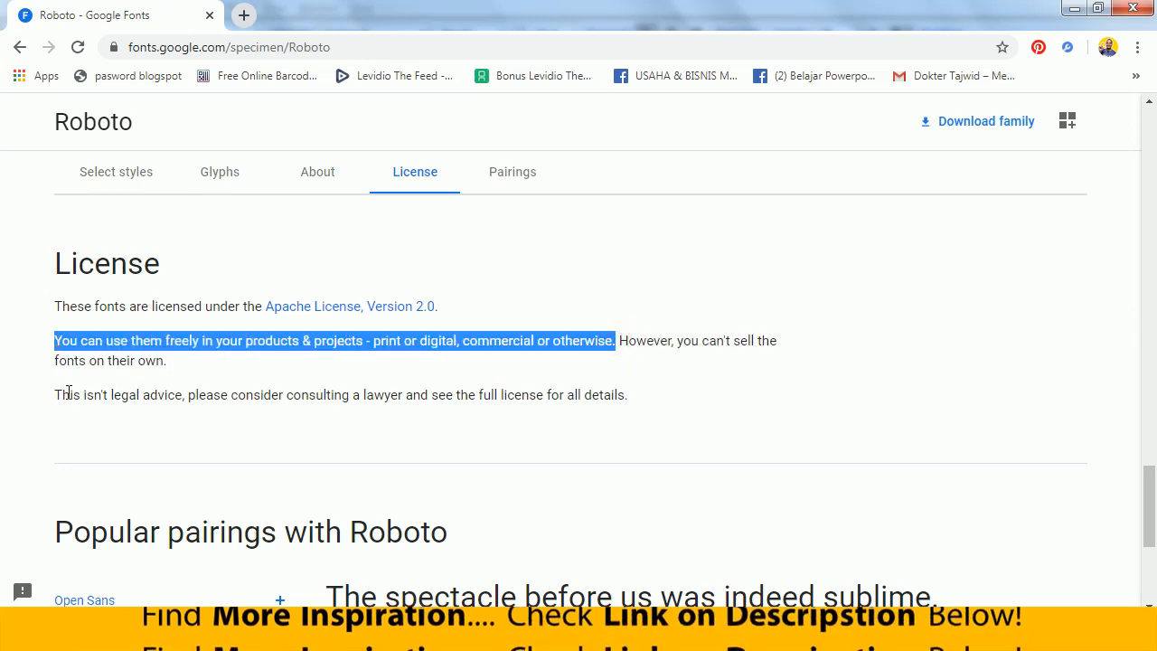
{"action": "left_click_drag", "start_coordinate": [56, 395], "coordinate": [555, 414]}
{"action": "left_click", "coordinate": [705, 386]}
Switch back to Adobe Illustrator and add the point text "Test Font" in the blank area above the WORK FROM HOME artwork.
{"action": "key", "text": "alt+Tab"}
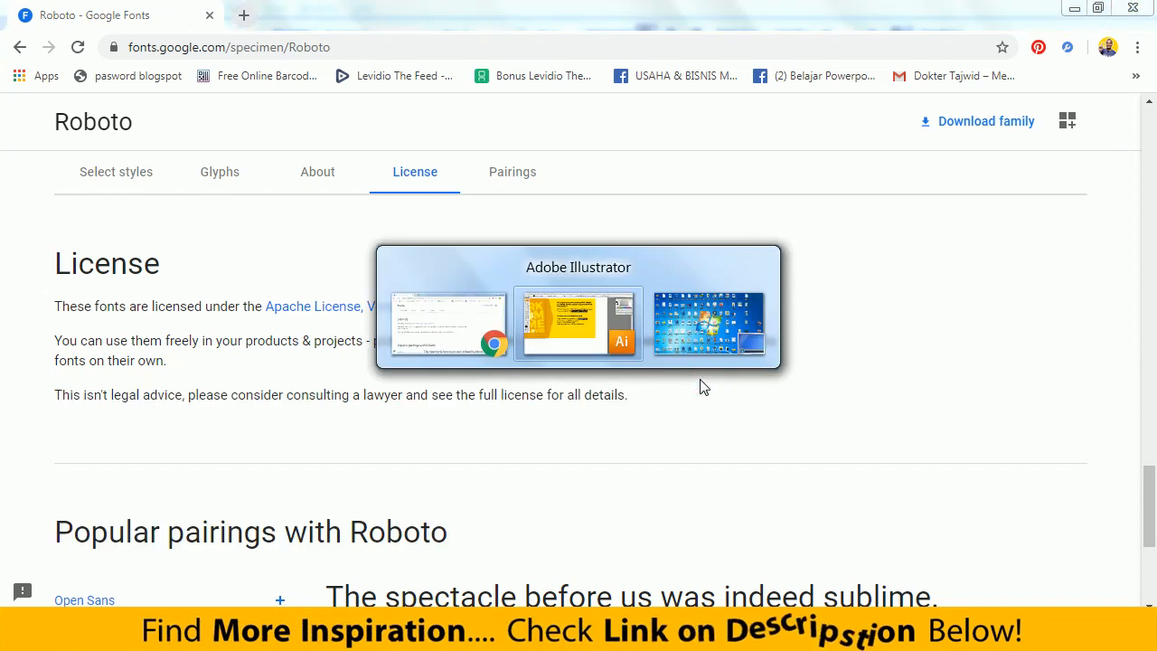
{"action": "left_click", "coordinate": [392, 526], "text": "ctrl"}
{"action": "left_click_drag", "start_coordinate": [257, 440], "coordinate": [509, 424]}
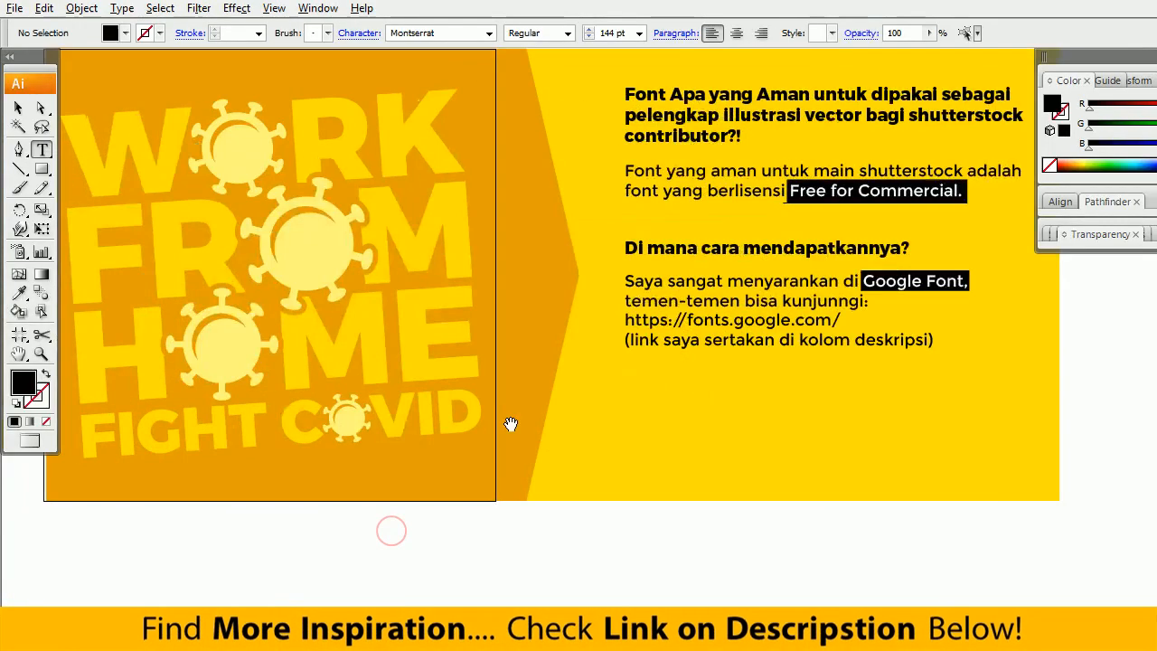
{"action": "key", "text": "z"}
{"action": "left_click", "coordinate": [412, 362], "text": "alt"}
{"action": "left_click_drag", "start_coordinate": [415, 355], "coordinate": [324, 389]}
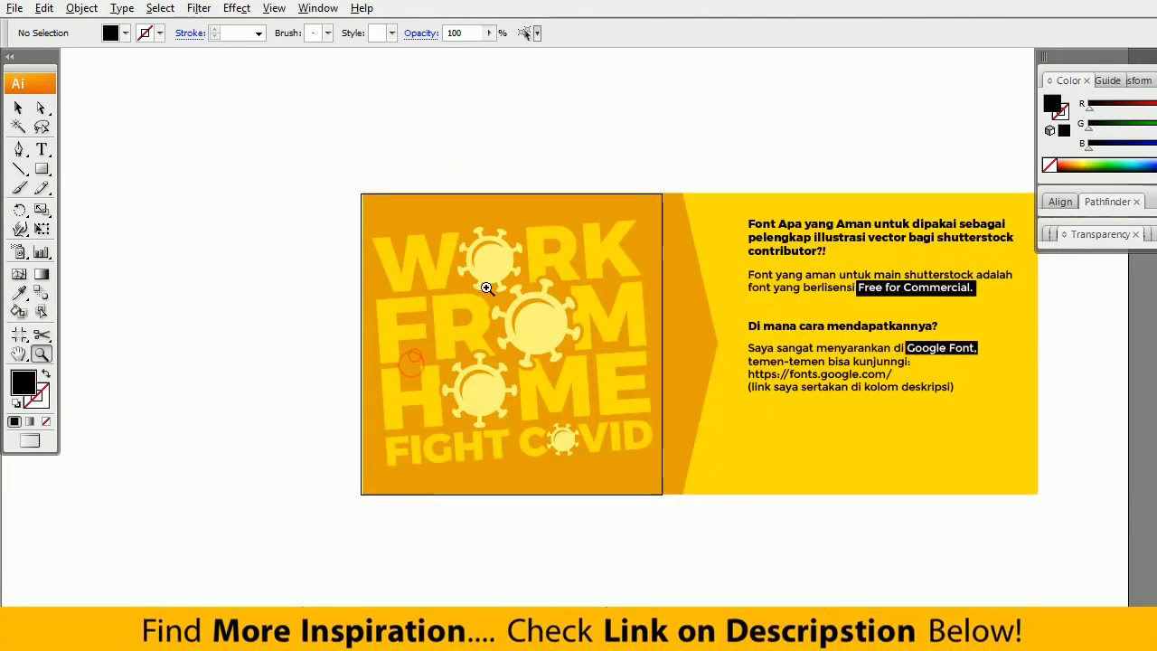
{"action": "left_click", "coordinate": [550, 316]}
{"action": "left_click_drag", "start_coordinate": [551, 316], "coordinate": [413, 272]}
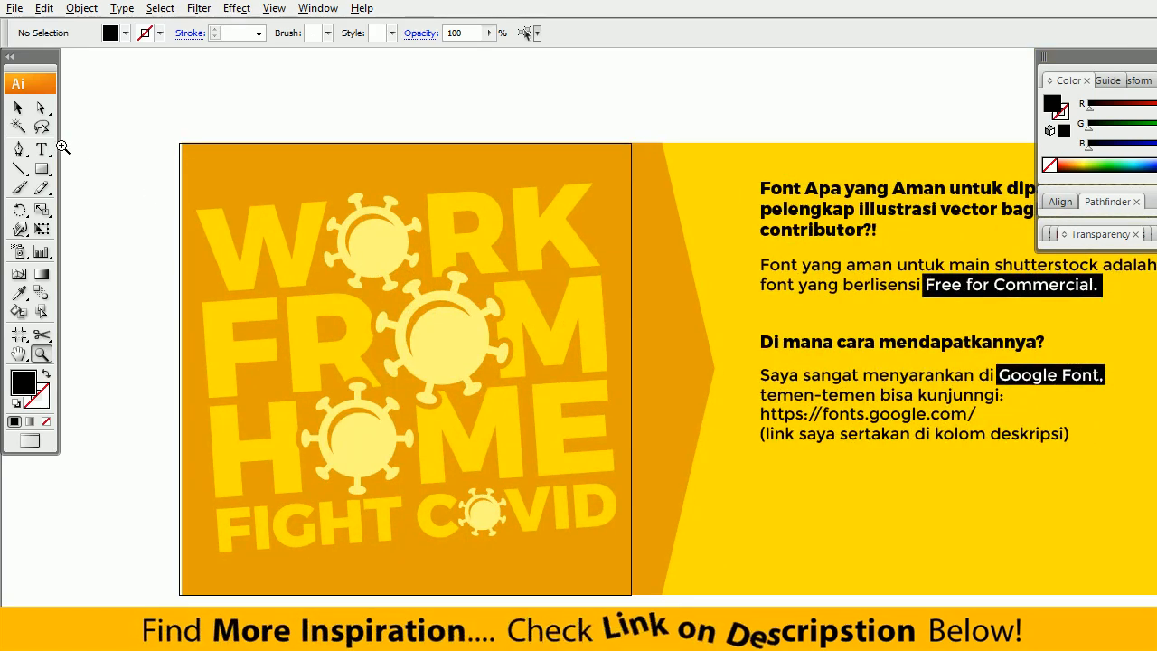
{"action": "left_click", "coordinate": [41, 149]}
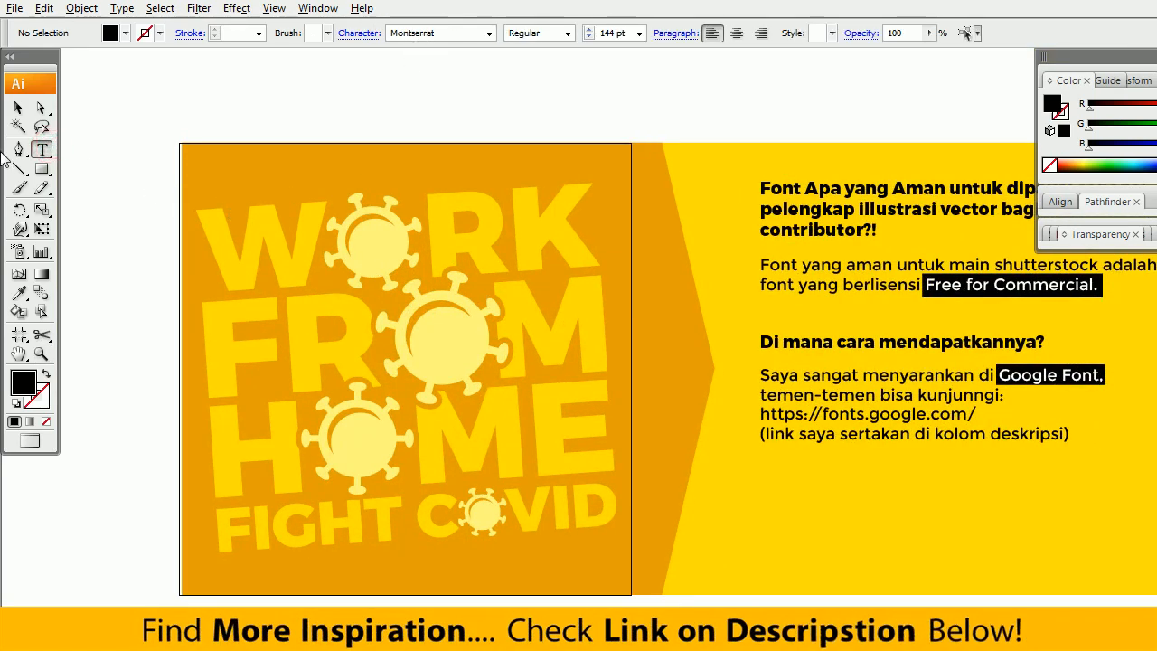
{"action": "left_click", "coordinate": [287, 110]}
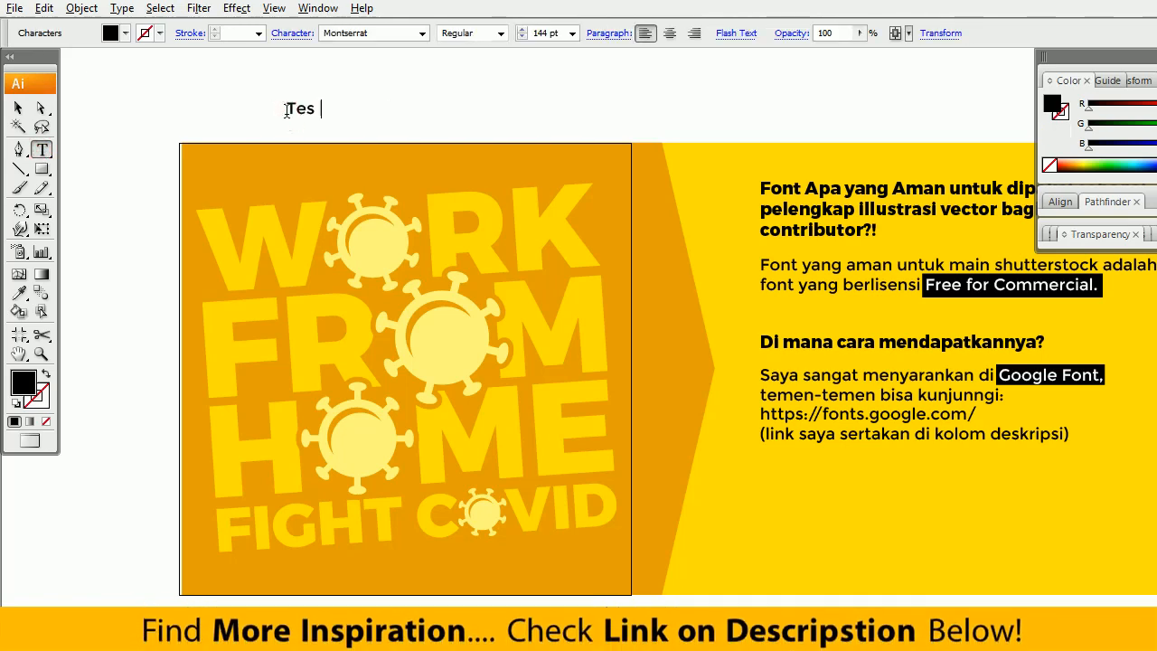
{"action": "type", "text": "Test Font"}
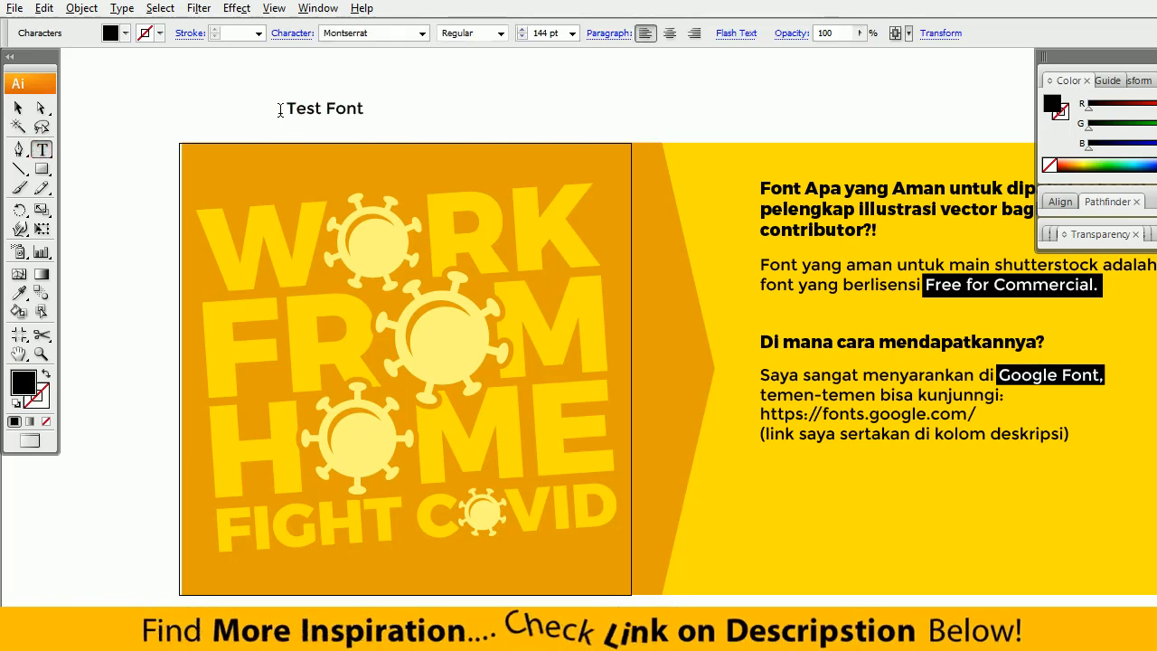
Enlarge the "Test Font" text to about 291.52 pt and place it just above the WORK FROM HOME artwork.
{"action": "key", "text": "Escape"}
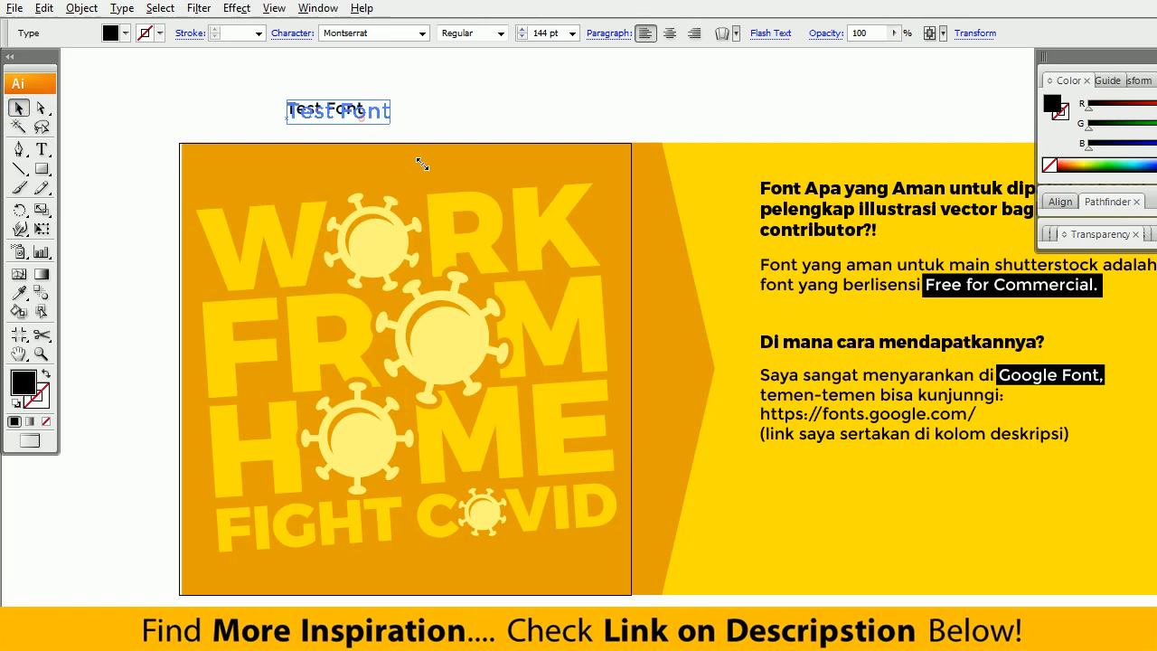
{"action": "left_click_drag", "start_coordinate": [432, 133], "coordinate": [448, 81]}
{"action": "left_click", "coordinate": [473, 110]}
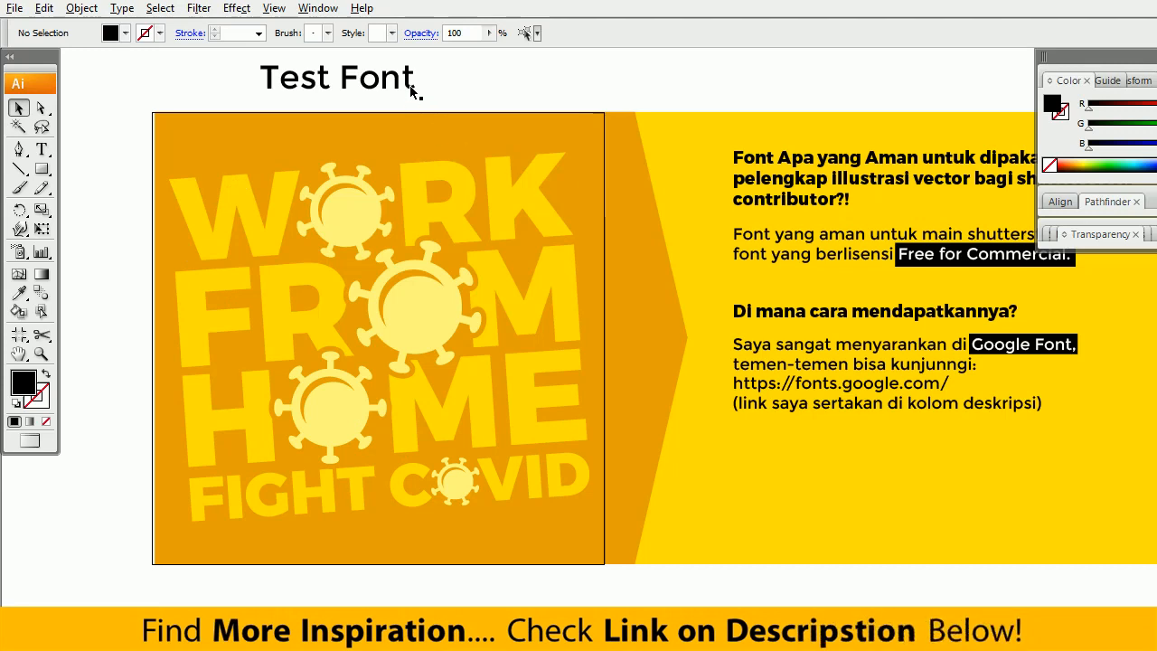
{"action": "left_click_drag", "start_coordinate": [411, 90], "coordinate": [359, 116]}
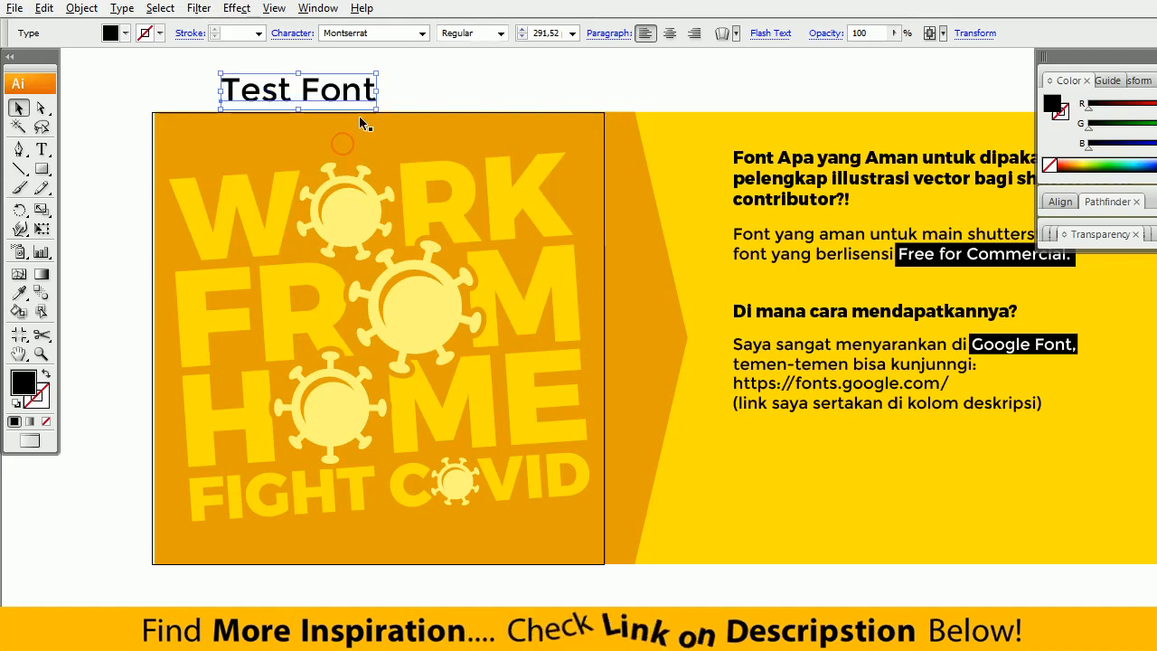
Delete the "Test Font" text above the artwork.
{"action": "left_click", "coordinate": [199, 148]}
{"action": "left_click_drag", "start_coordinate": [400, 238], "coordinate": [399, 214]}
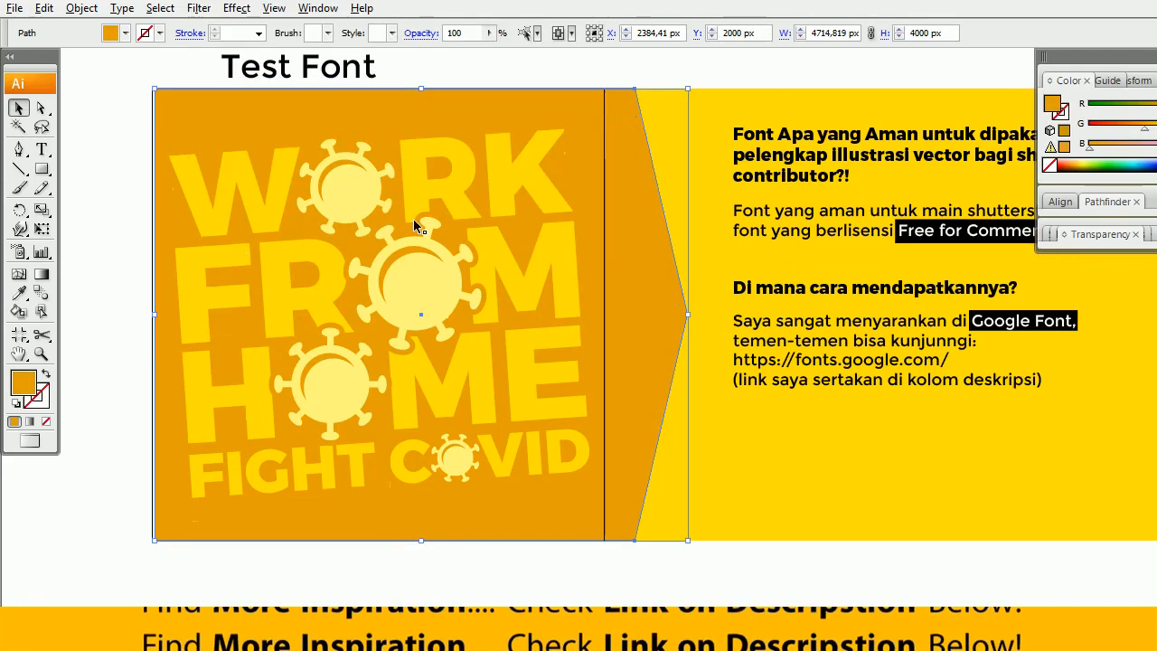
{"action": "left_click_drag", "start_coordinate": [472, 288], "coordinate": [465, 261]}
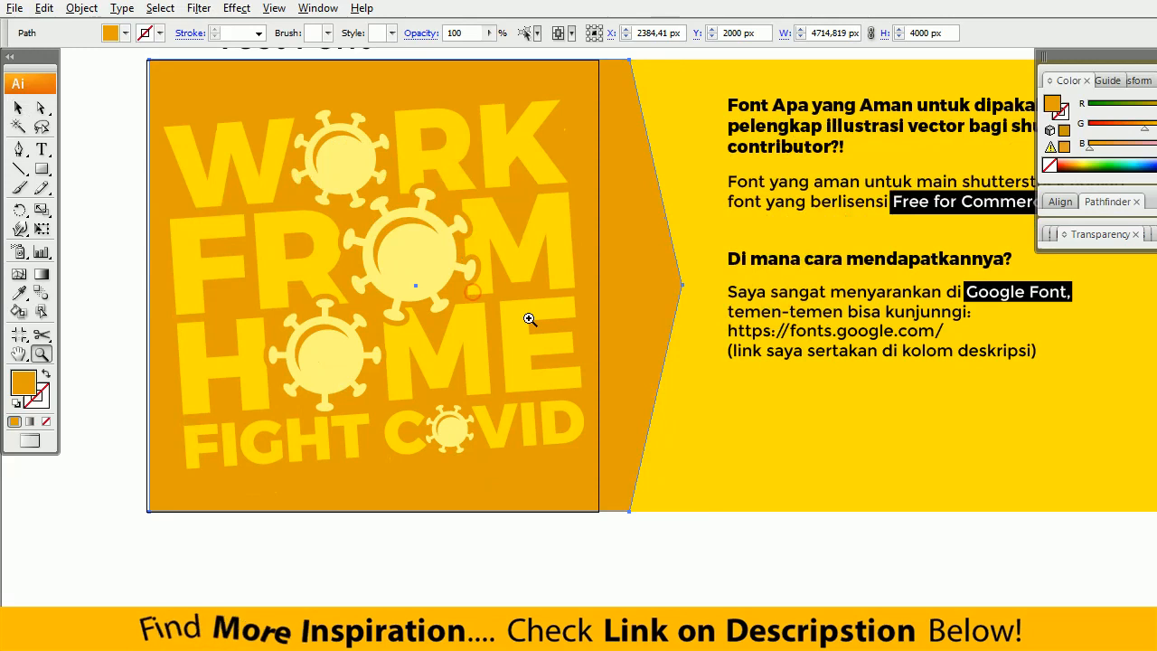
{"action": "left_click", "coordinate": [532, 320], "text": "ctrl+alt"}
{"action": "left_click_drag", "start_coordinate": [569, 318], "coordinate": [440, 294]}
{"action": "key", "text": "v"}
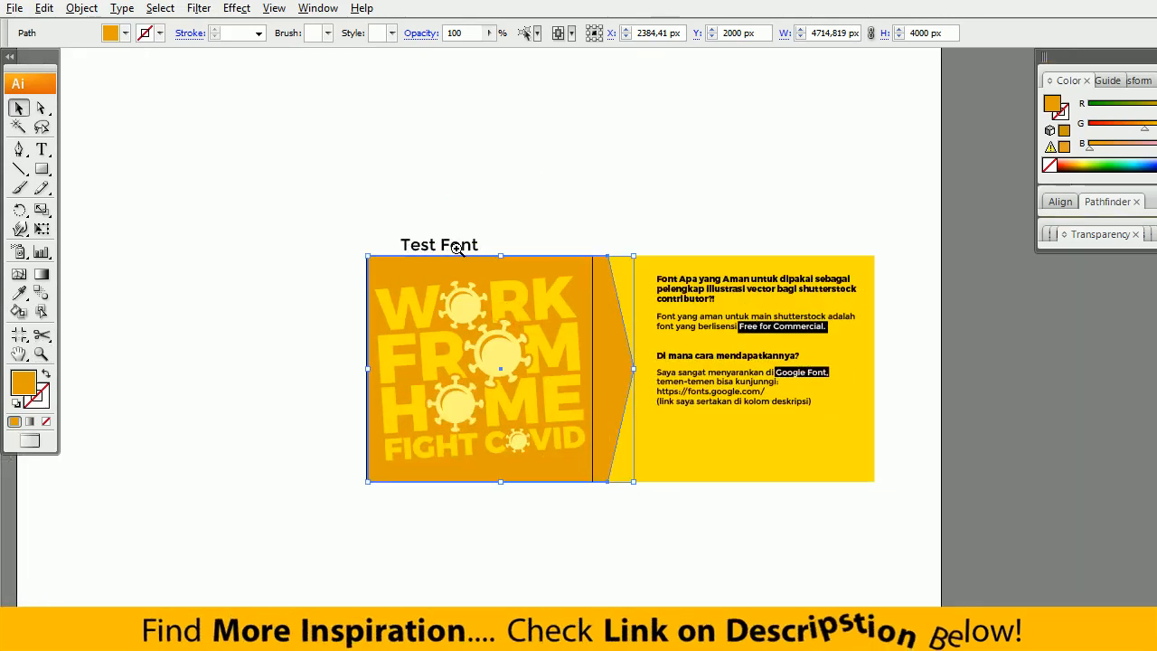
{"action": "left_click_drag", "start_coordinate": [398, 510], "coordinate": [391, 524]}
{"action": "left_click", "coordinate": [493, 514], "text": "ctrl"}
{"action": "left_click_drag", "start_coordinate": [494, 510], "coordinate": [302, 508]}
{"action": "left_click_drag", "start_coordinate": [304, 383], "coordinate": [261, 447]}
{"action": "key", "text": "Delete"}
Add the point text "WORK FROM HOME" in Montserrat Regular, 144 pt, in the blank area below the artwork.
{"action": "left_click", "coordinate": [42, 149]}
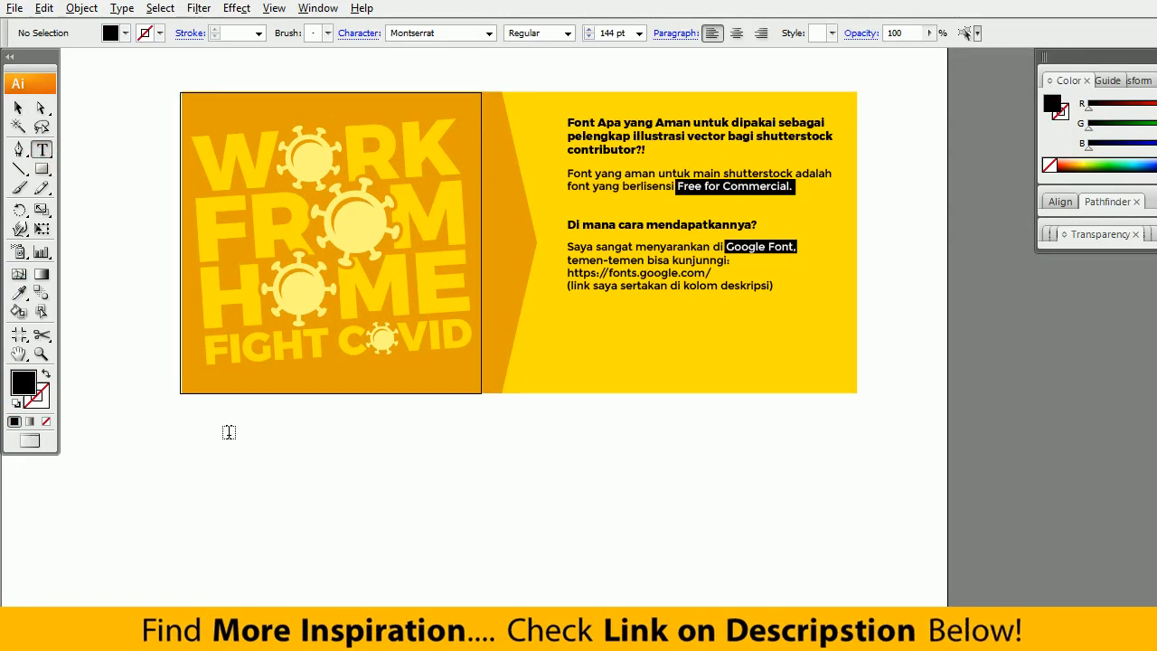
{"action": "left_click", "coordinate": [227, 436]}
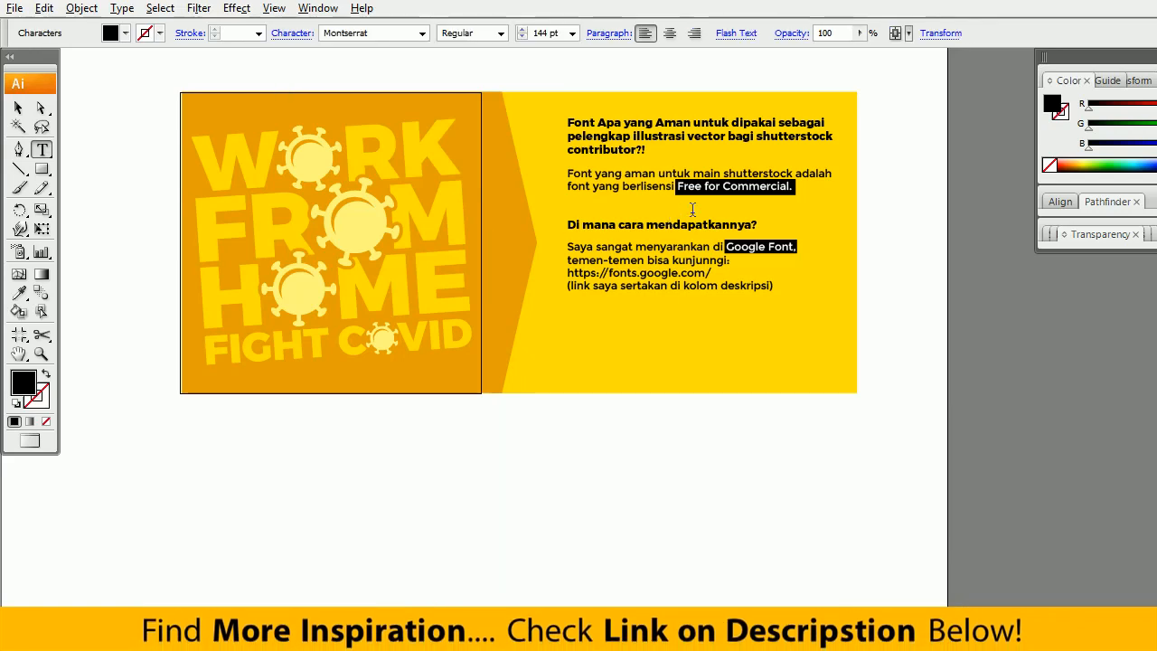
{"action": "type", "text": "WORK"}
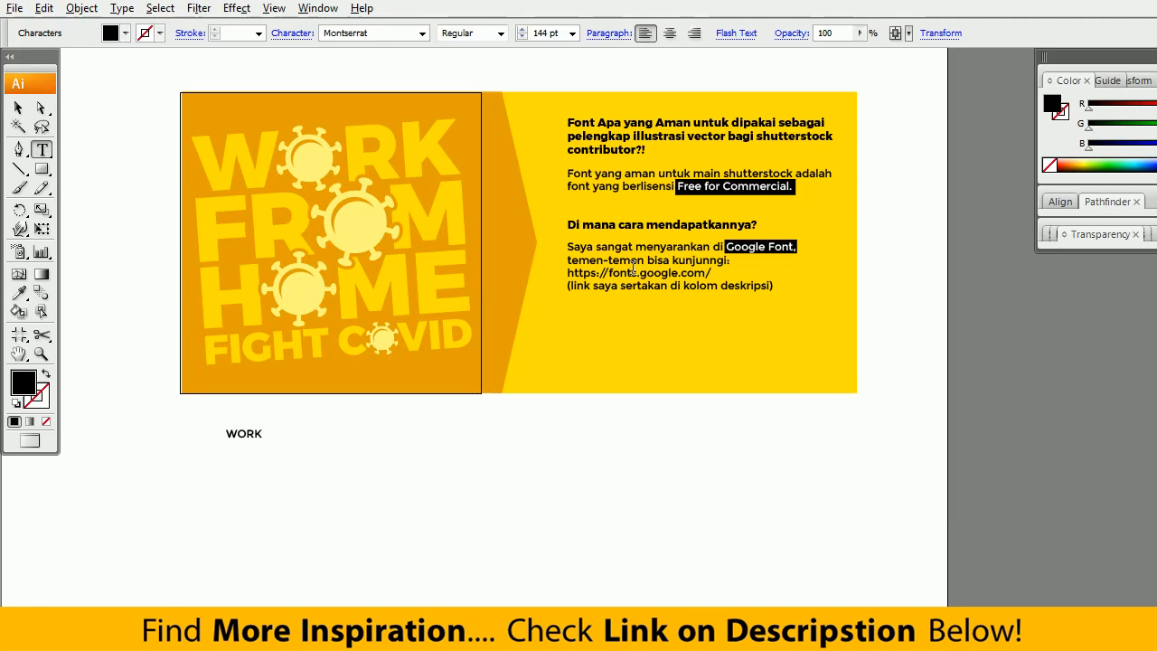
{"action": "type", "text": " FROM HOME"}
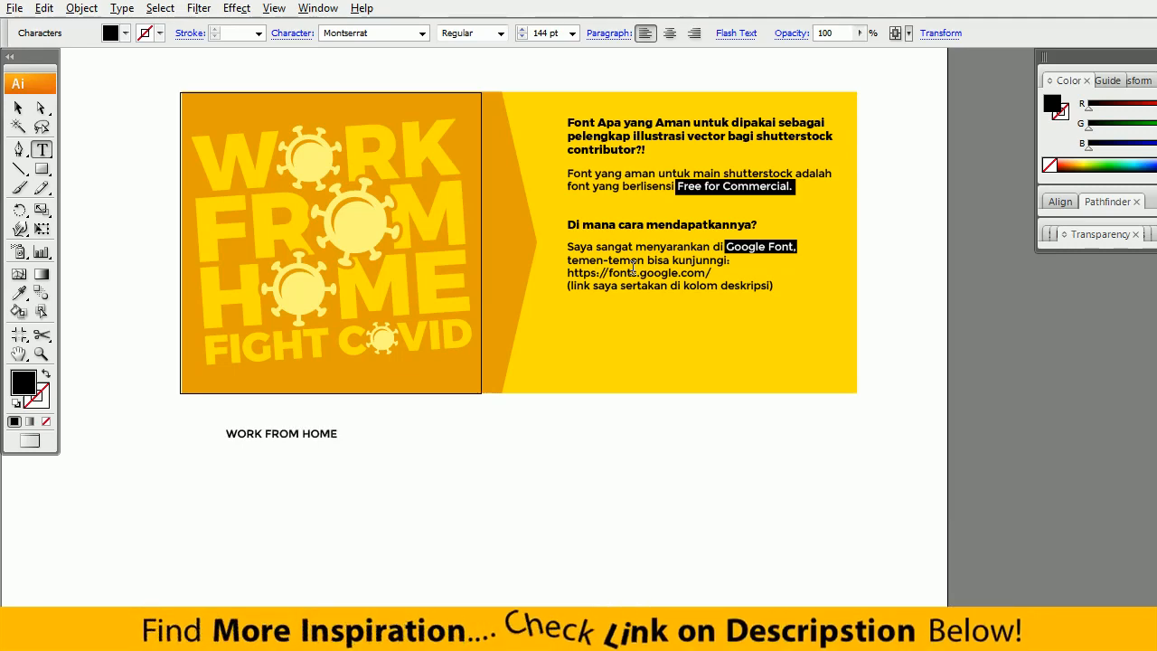
Scale the new WORK FROM HOME text up to about 457.27 pt.
{"action": "left_click", "coordinate": [18, 107]}
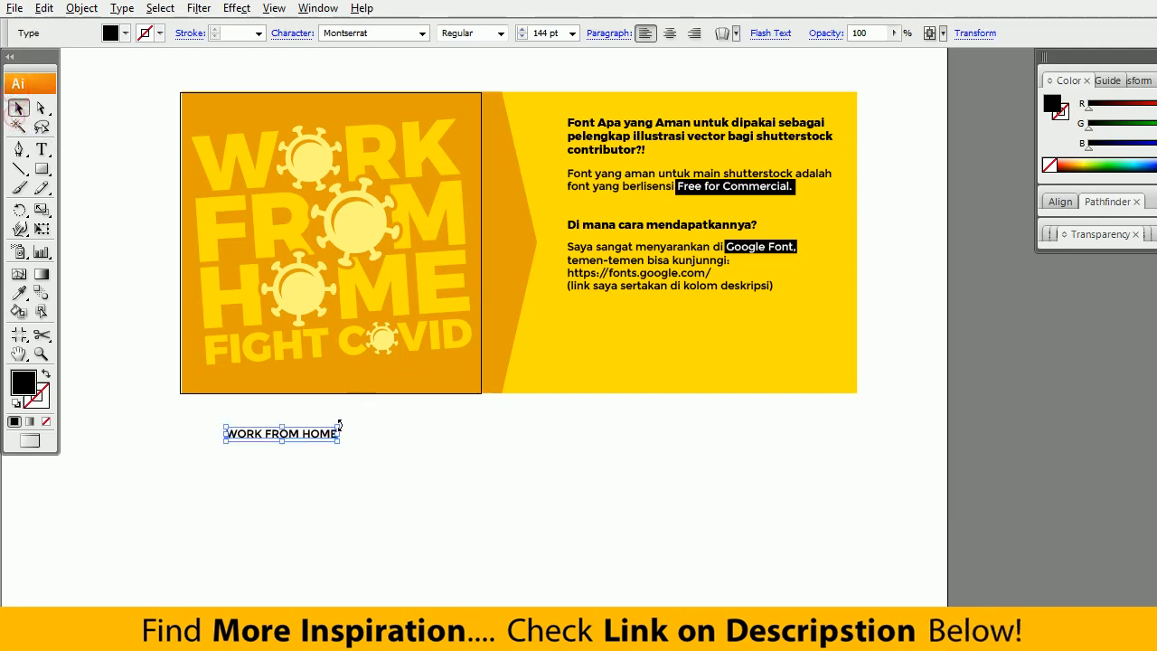
{"action": "left_click_drag", "start_coordinate": [340, 440], "coordinate": [342, 442]}
{"action": "left_click_drag", "start_coordinate": [515, 463], "coordinate": [481, 461]}
Examine the finished WORK FROM HOME artwork, looking at how its lettering, virus shapes and orange background are composed.
{"action": "key", "text": "z"}
{"action": "left_click", "coordinate": [343, 314]}
{"action": "left_click_drag", "start_coordinate": [508, 332], "coordinate": [340, 299]}
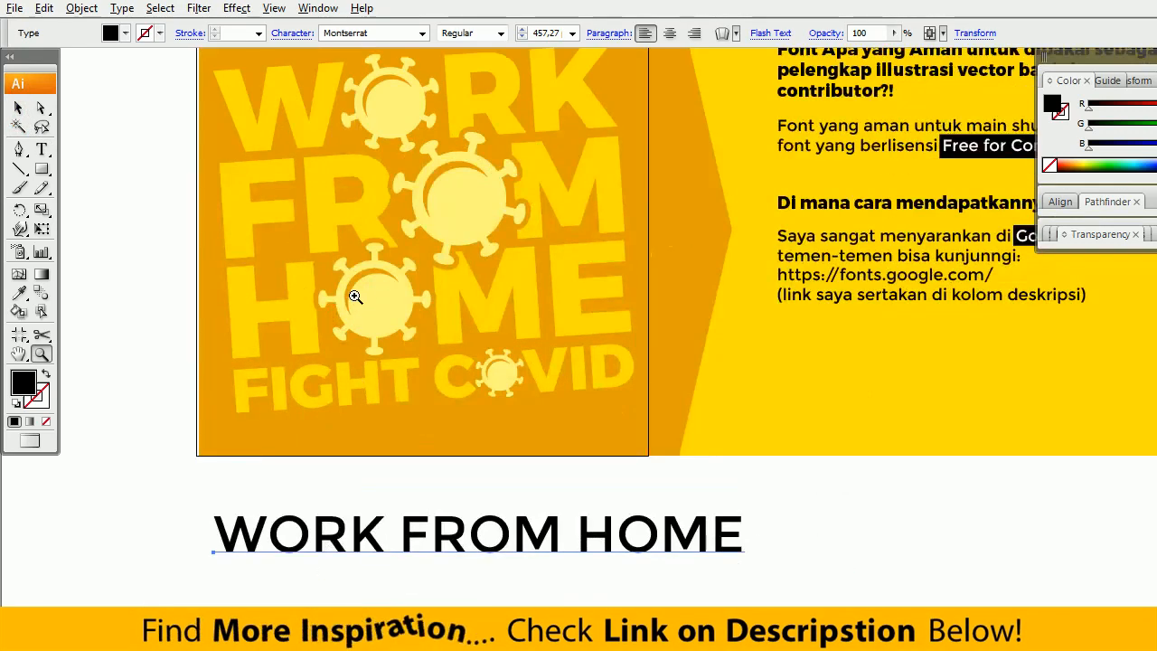
{"action": "left_click_drag", "start_coordinate": [415, 315], "coordinate": [340, 331]}
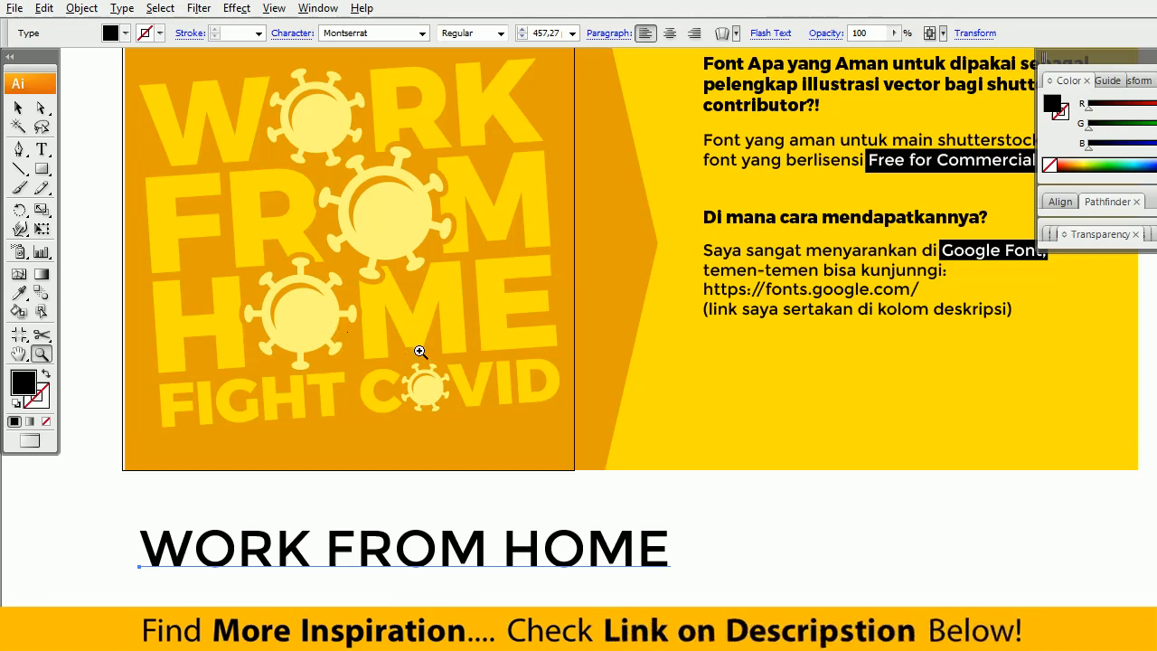
{"action": "left_click_drag", "start_coordinate": [419, 351], "coordinate": [387, 315]}
{"action": "left_click", "coordinate": [432, 318], "text": "alt"}
{"action": "left_click_drag", "start_coordinate": [517, 362], "coordinate": [458, 290]}
{"action": "left_click_drag", "start_coordinate": [413, 237], "coordinate": [509, 323]}
{"action": "left_click", "coordinate": [538, 323], "text": "alt"}
{"action": "left_click", "coordinate": [538, 322], "text": "alt"}
{"action": "left_click", "coordinate": [541, 321], "text": "alt"}
{"action": "left_click", "coordinate": [542, 321], "text": "alt"}
{"action": "left_click_drag", "start_coordinate": [664, 393], "coordinate": [480, 289]}
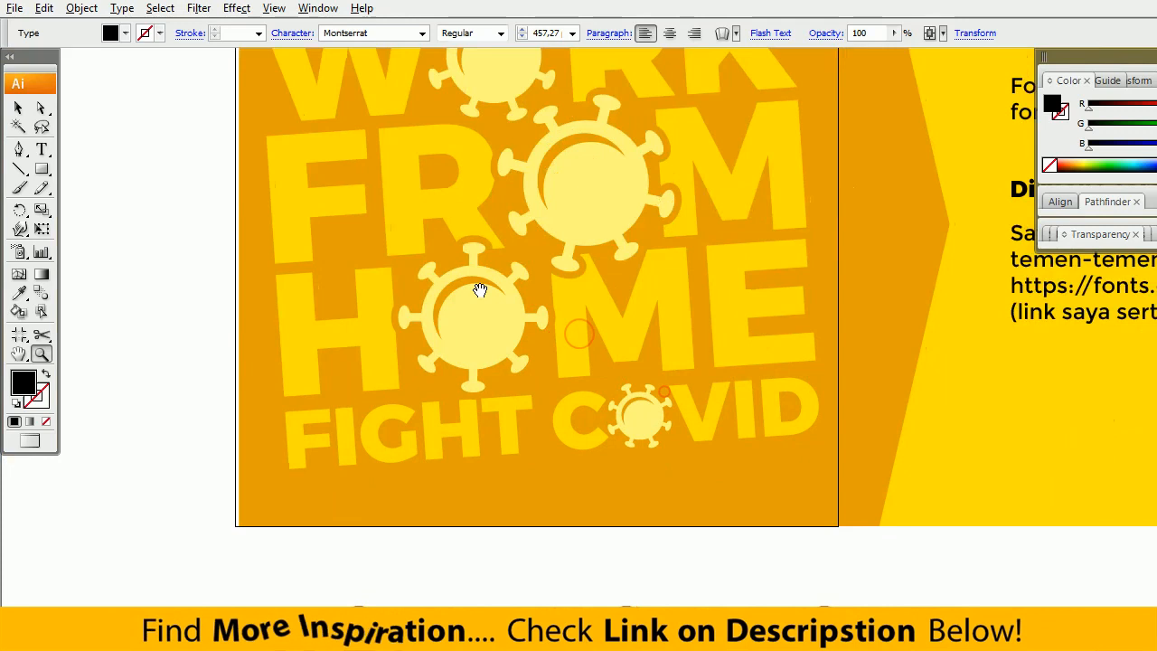
{"action": "left_click_drag", "start_coordinate": [560, 303], "coordinate": [519, 377]}
{"action": "left_click", "coordinate": [588, 347], "text": "alt"}
{"action": "left_click_drag", "start_coordinate": [592, 350], "coordinate": [511, 307]}
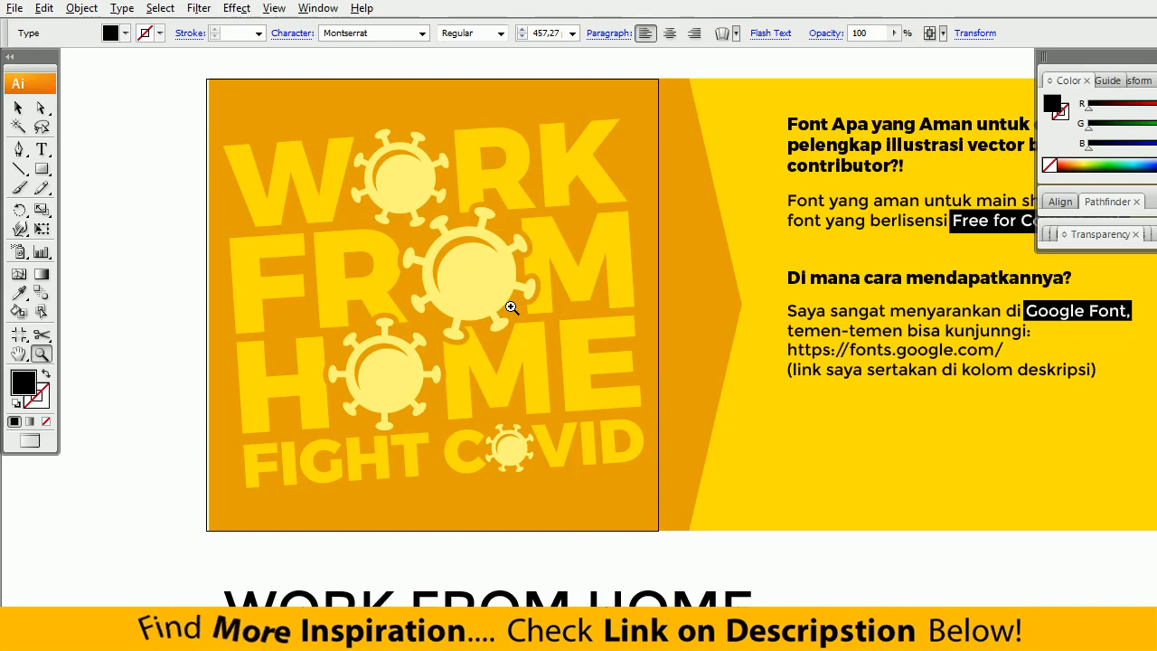
{"action": "left_click_drag", "start_coordinate": [488, 302], "coordinate": [438, 273]}
{"action": "left_click", "coordinate": [526, 366], "text": "alt"}
{"action": "left_click_drag", "start_coordinate": [528, 365], "coordinate": [434, 292]}
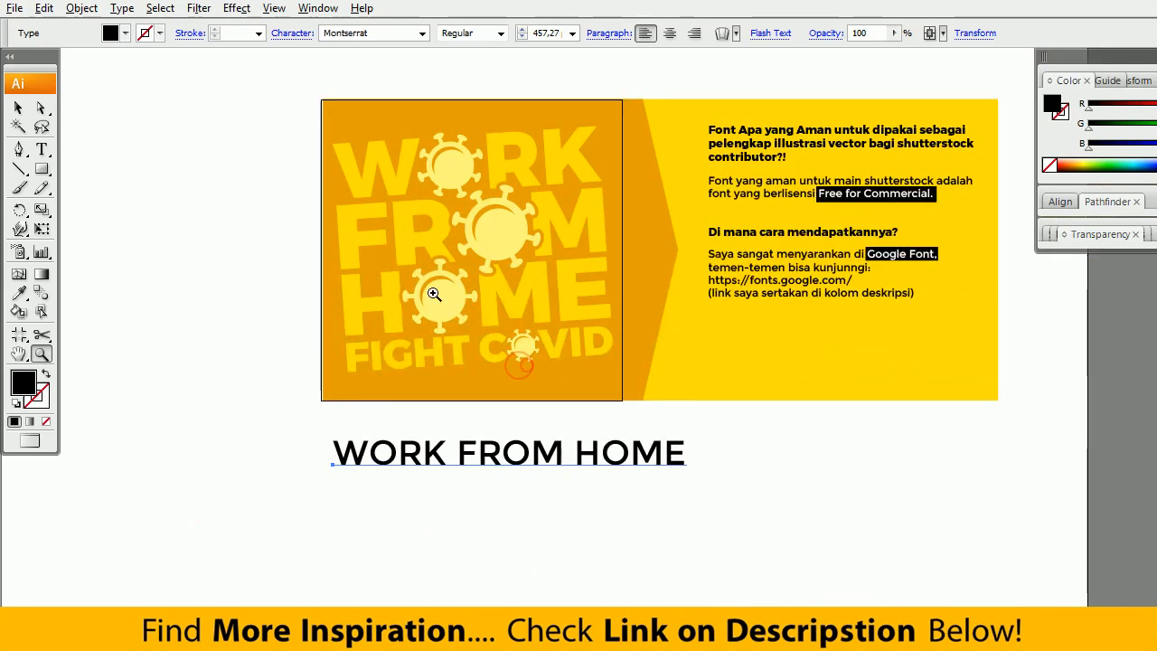
{"action": "left_click", "coordinate": [340, 121], "text": "ctrl"}
{"action": "left_click", "coordinate": [471, 318]}
{"action": "left_click_drag", "start_coordinate": [542, 323], "coordinate": [480, 356]}
{"action": "key", "text": "a"}
{"action": "left_click_drag", "start_coordinate": [499, 269], "coordinate": [427, 253]}
{"action": "key", "text": "z"}
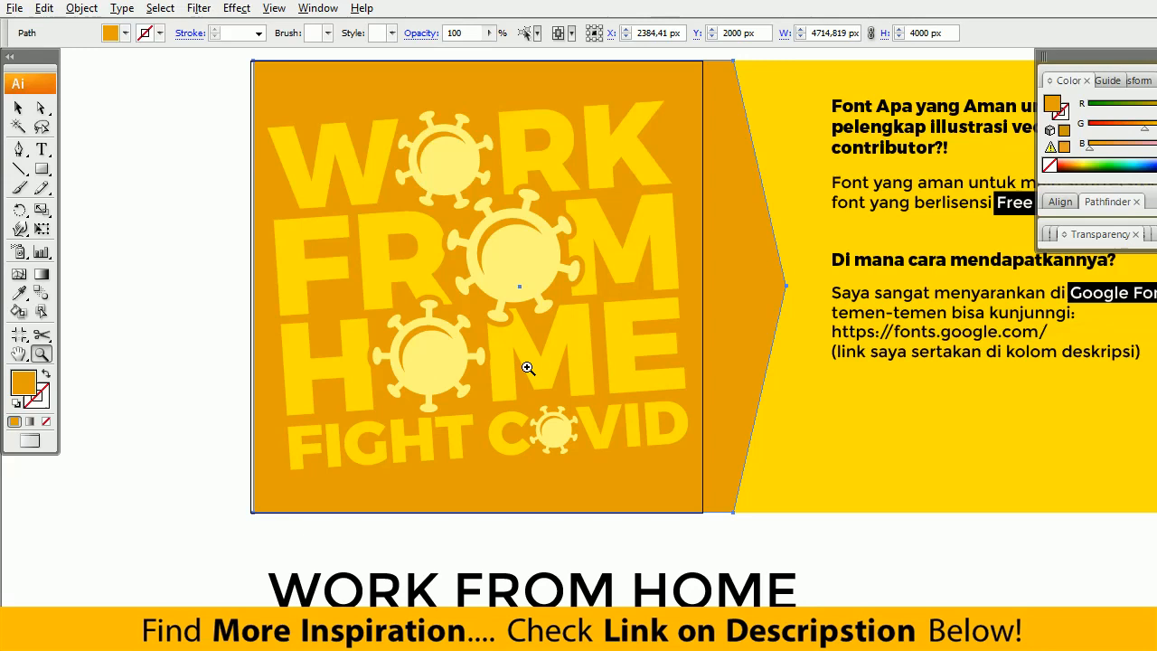
{"action": "left_click_drag", "start_coordinate": [528, 368], "coordinate": [477, 354]}
{"action": "left_click", "coordinate": [557, 381], "text": "alt"}
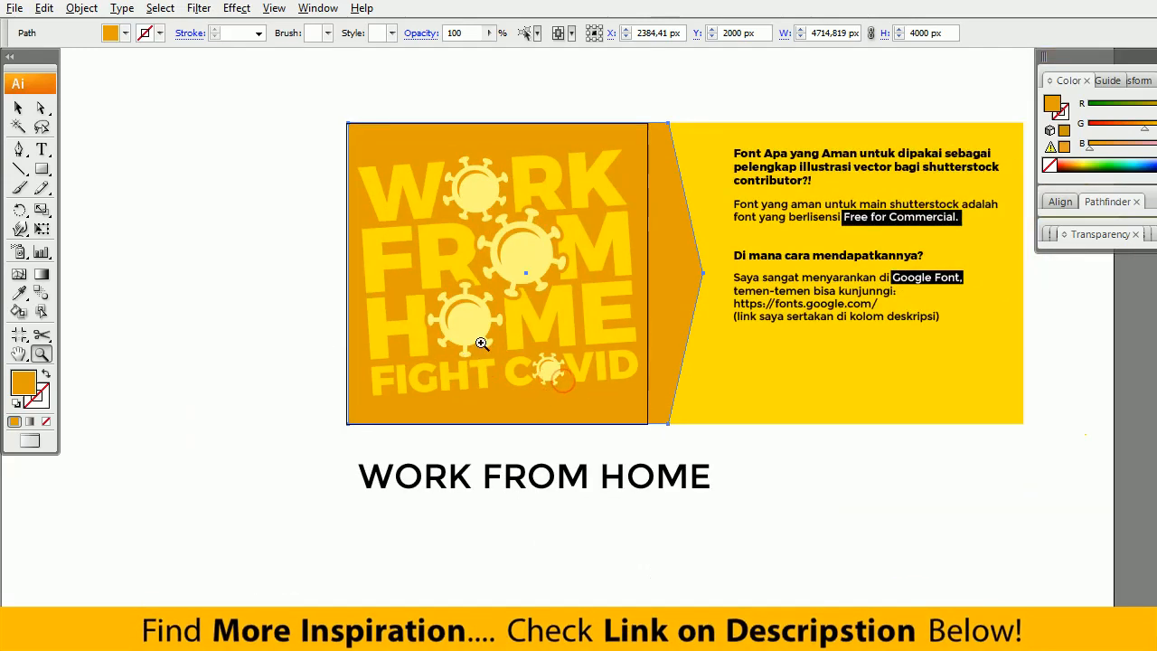
Draw an orange circle about 1008 px across below the WORK FROM HOME text with the Ellipse tool.
{"action": "left_click_drag", "start_coordinate": [476, 510], "coordinate": [408, 482]}
{"action": "left_click", "coordinate": [463, 458]}
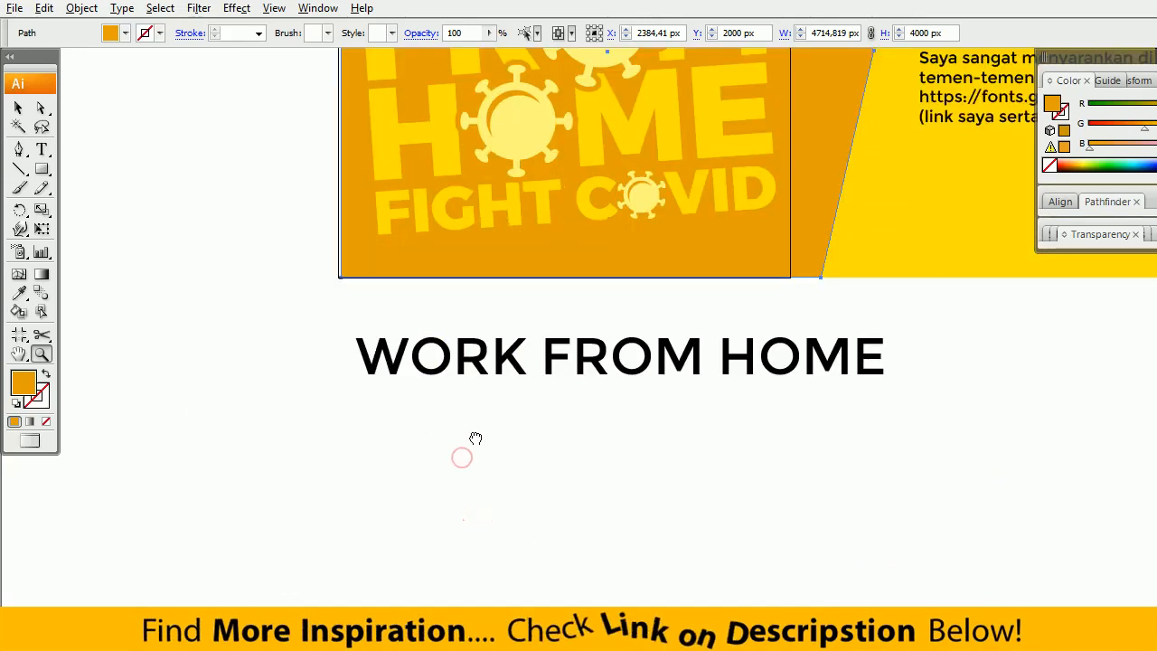
{"action": "left_click_drag", "start_coordinate": [475, 439], "coordinate": [321, 465]}
{"action": "left_click_drag", "start_coordinate": [41, 169], "coordinate": [90, 209]}
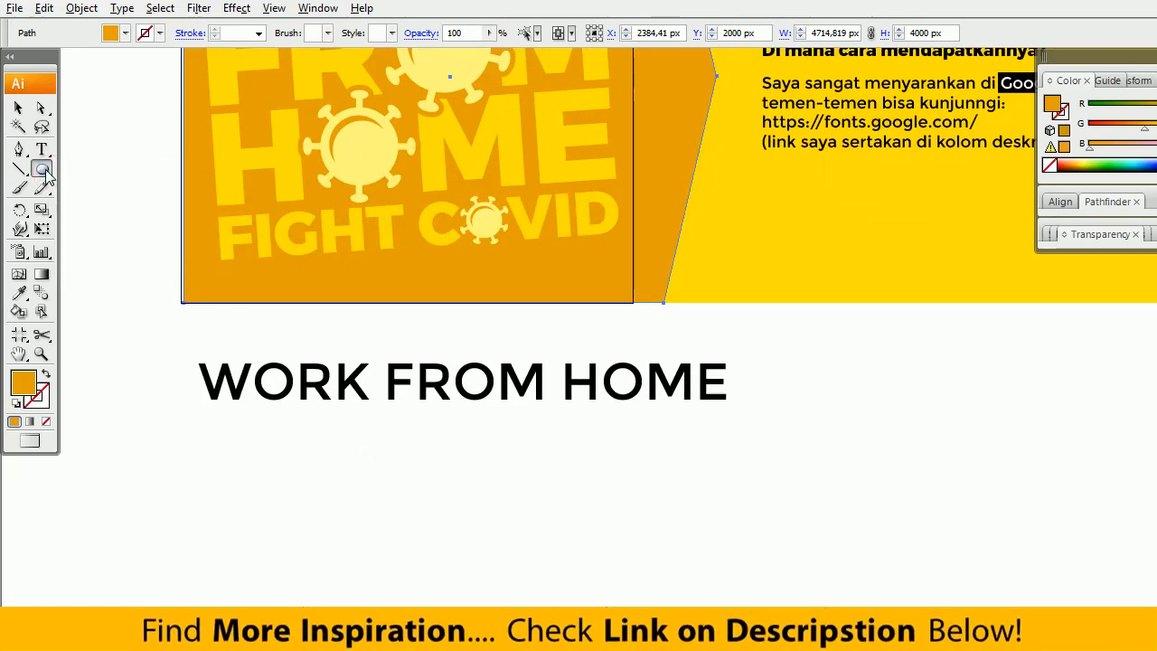
{"action": "left_click_drag", "start_coordinate": [365, 443], "coordinate": [479, 547]}
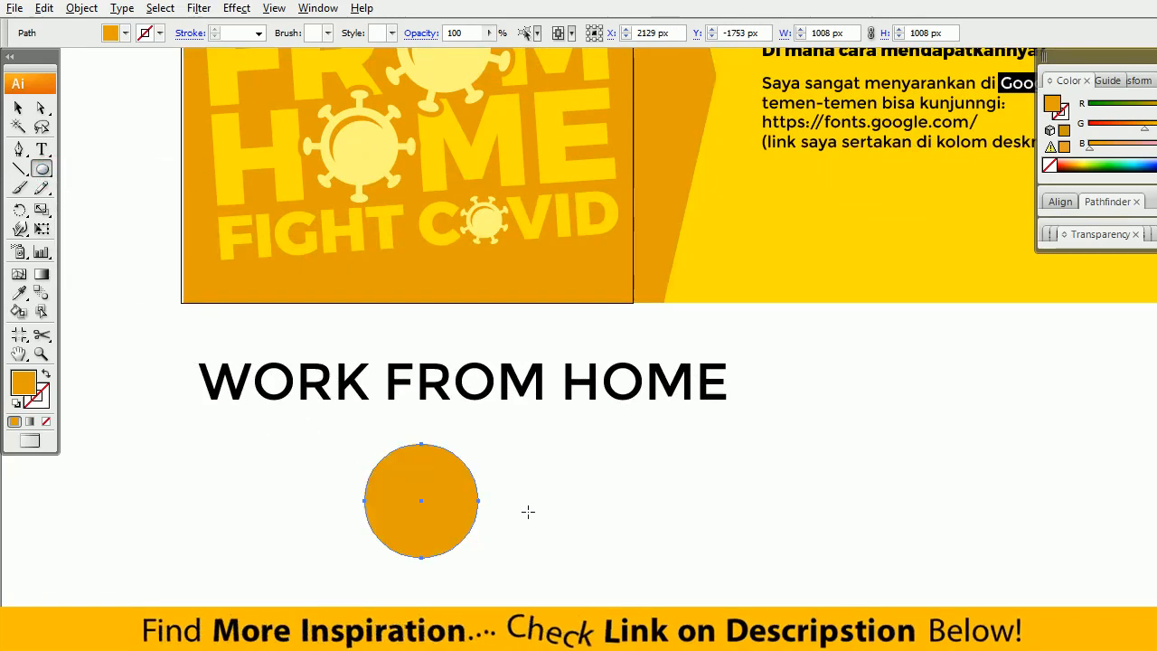
Place a copy of the orange circle beside the original.
{"action": "key", "text": "v"}
{"action": "left_click", "coordinate": [551, 489]}
{"action": "mouse_move", "coordinate": [551, 489]}
{"action": "left_mouse_down"}
{"action": "mouse_move", "coordinate": [524, 488]}
{"action": "mouse_move", "coordinate": [562, 498]}
{"action": "left_mouse_up"}
Show the Pathfinder options and float them on their own near the two circles.
{"action": "left_click", "coordinate": [318, 8]}
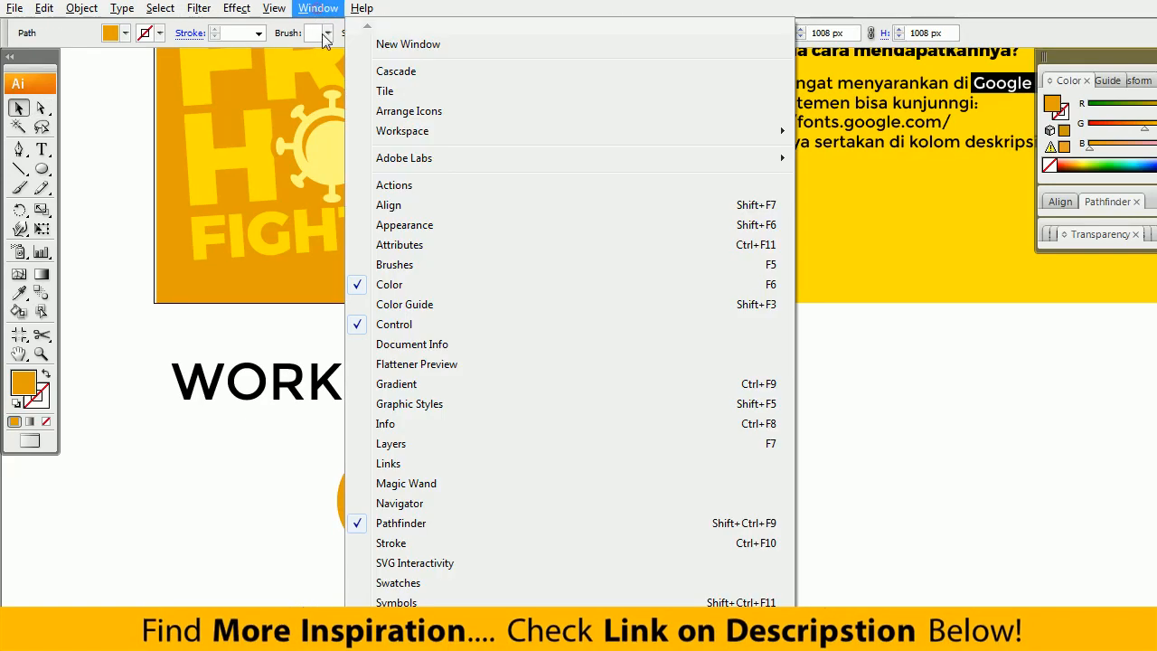
{"action": "left_click", "coordinate": [399, 522]}
{"action": "left_click_drag", "start_coordinate": [1122, 210], "coordinate": [902, 472]}
{"action": "left_click_drag", "start_coordinate": [814, 466], "coordinate": [718, 404]}
Place another copy of the second circle over it, offset diagonally downward so the two overlap.
{"action": "left_click", "coordinate": [633, 475]}
{"action": "left_click", "coordinate": [480, 442]}
{"action": "left_click", "coordinate": [480, 440]}
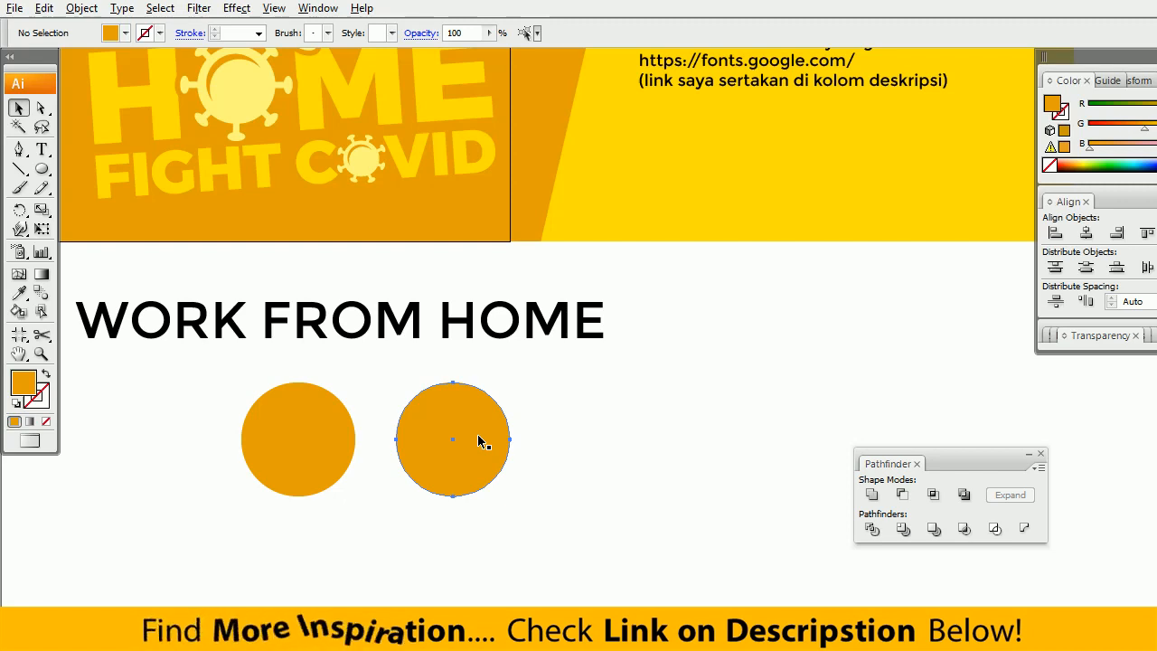
{"action": "left_click_drag", "start_coordinate": [480, 441], "coordinate": [499, 461]}
Subtract the front circle from the overlapping one behind it and expand the result into a crescent.
{"action": "left_click", "coordinate": [443, 393], "text": "shift"}
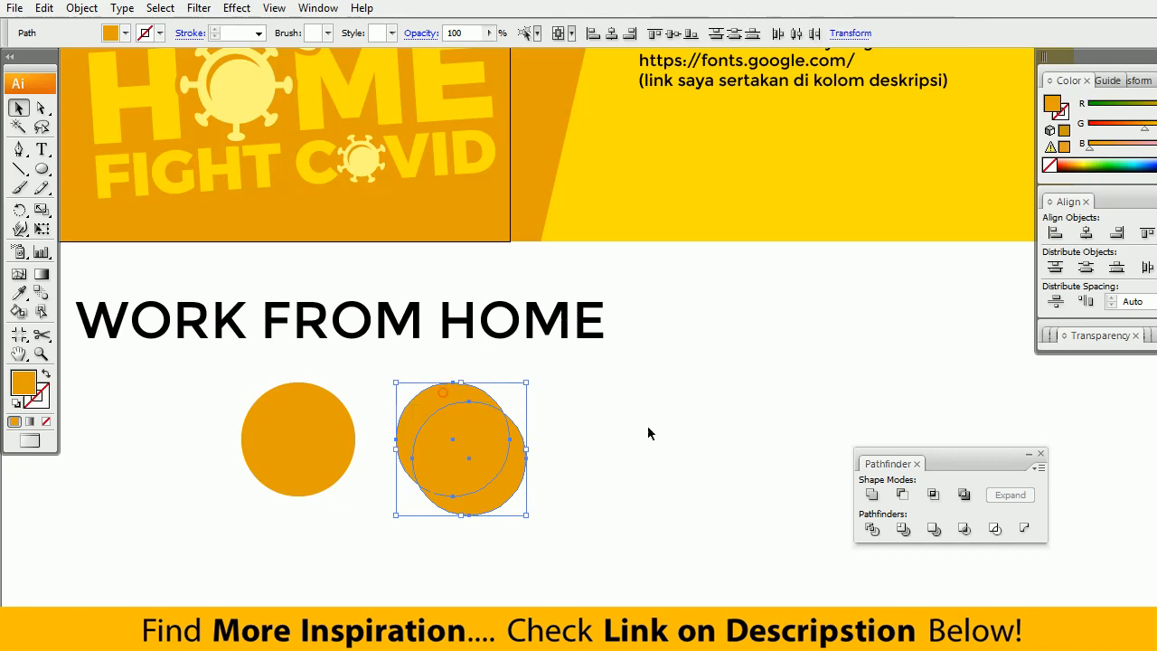
{"action": "left_click", "coordinate": [902, 496]}
{"action": "left_click", "coordinate": [1009, 495]}
{"action": "left_click", "coordinate": [628, 474]}
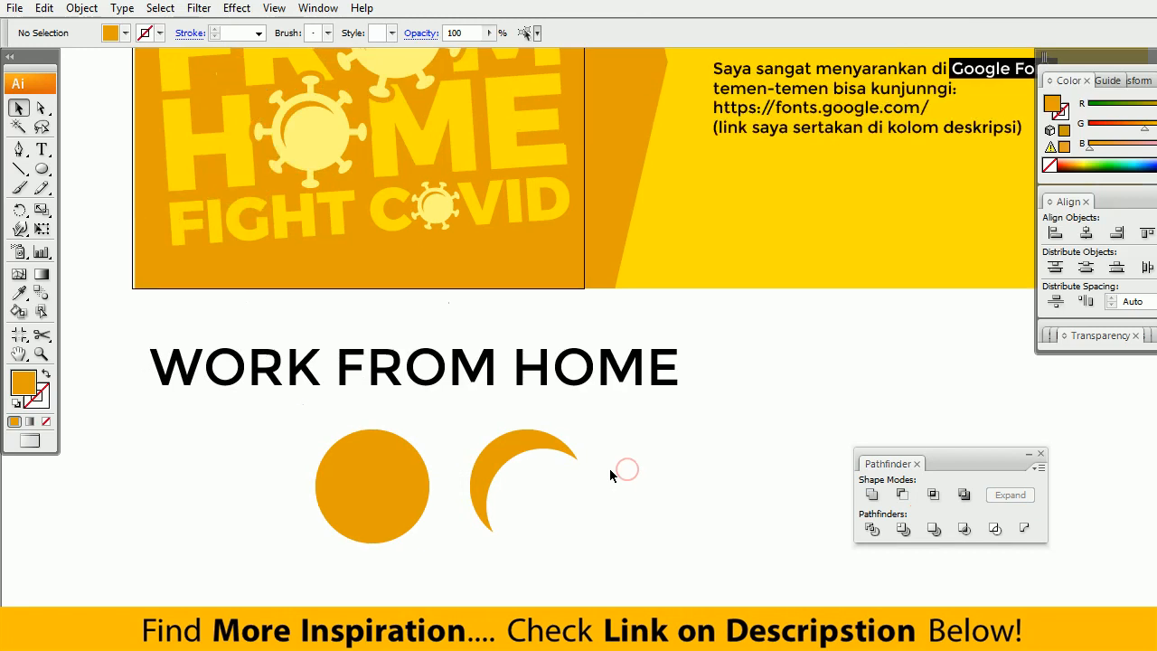
{"action": "left_click", "coordinate": [524, 448]}
{"action": "left_click_drag", "start_coordinate": [522, 450], "coordinate": [550, 436]}
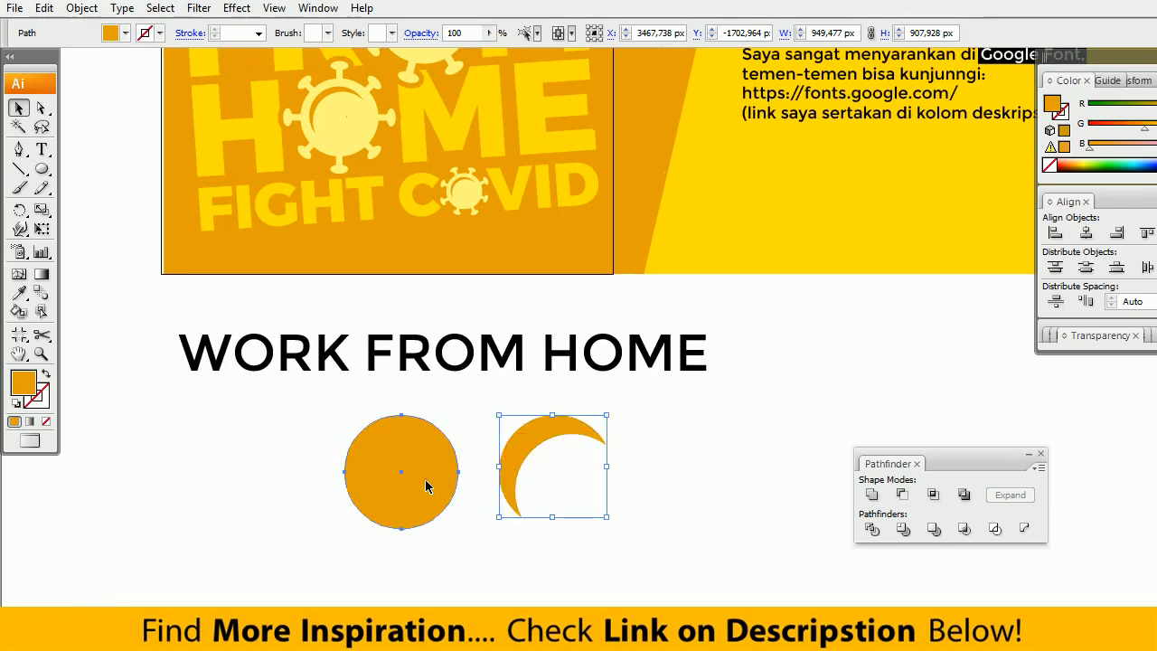
{"action": "left_click_drag", "start_coordinate": [426, 486], "coordinate": [435, 492]}
{"action": "left_click", "coordinate": [268, 480]}
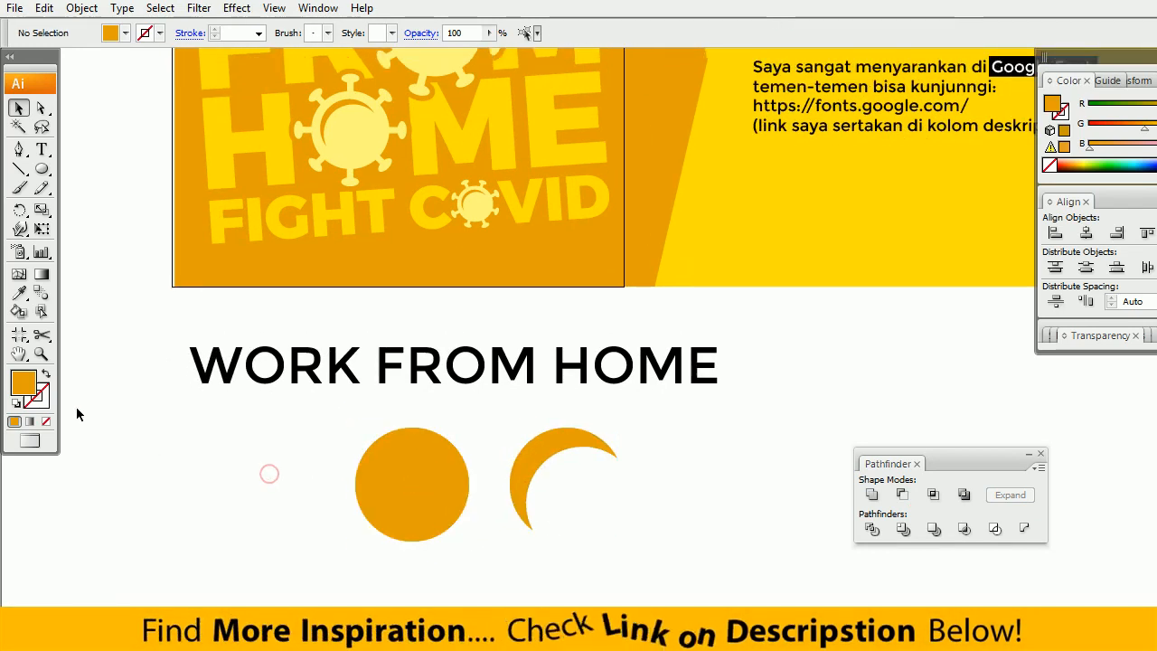
Set the fill colour to a light yellow with a hue of 50° in the Color Picker.
{"action": "double_click", "coordinate": [27, 385]}
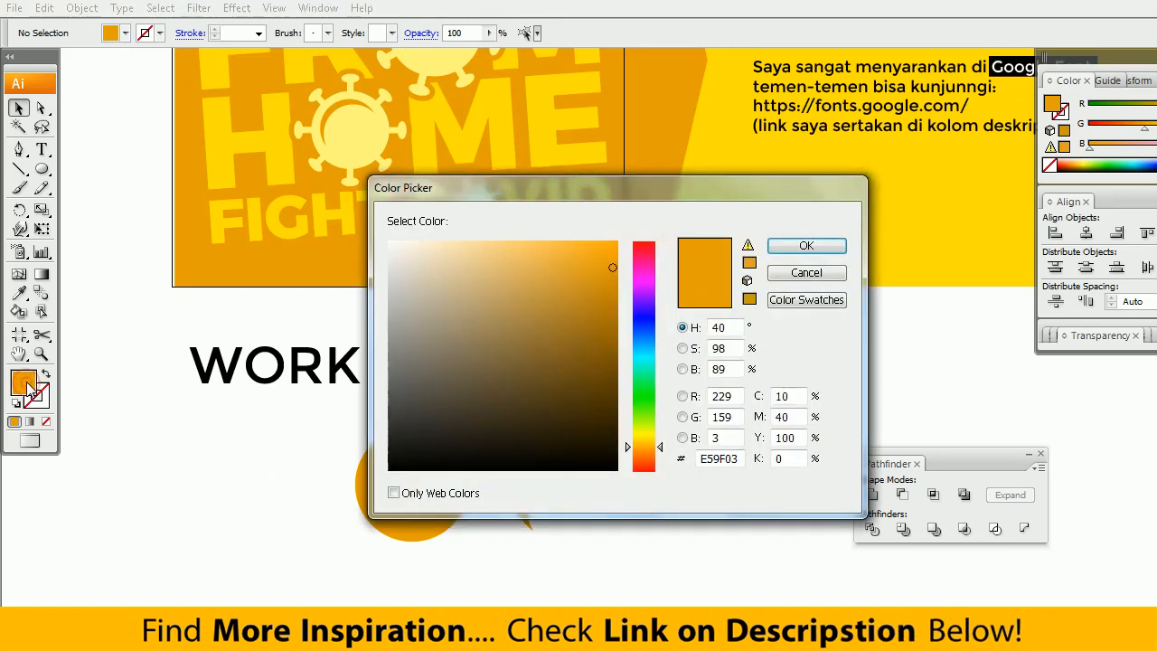
{"action": "left_click", "coordinate": [646, 435]}
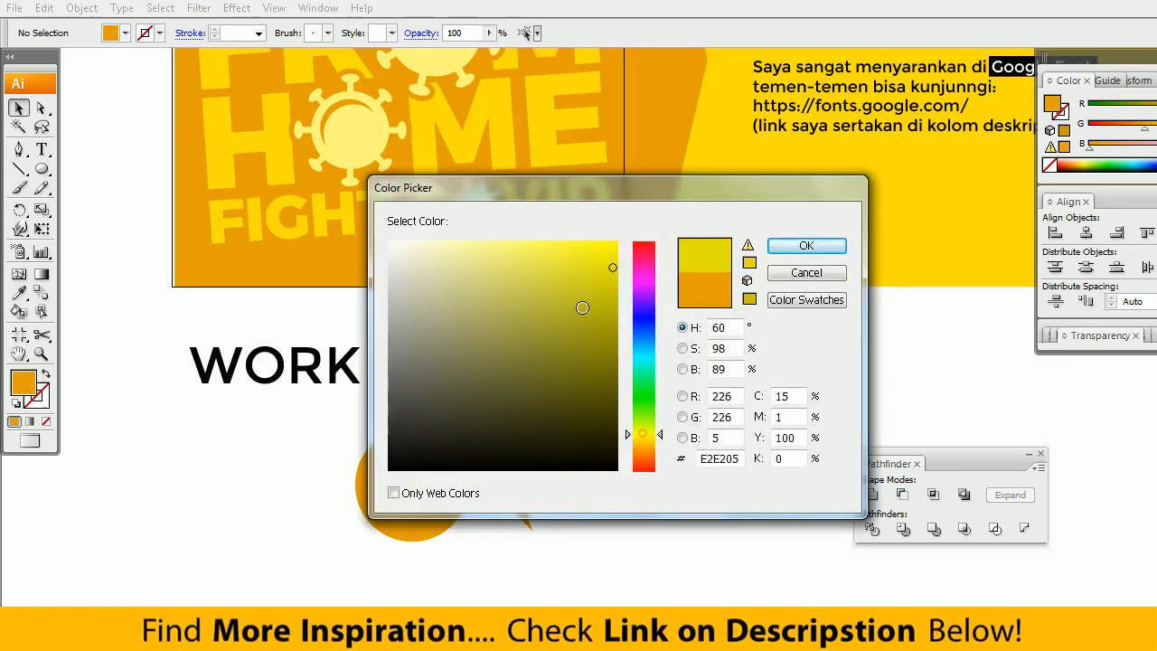
{"action": "left_click", "coordinate": [643, 440]}
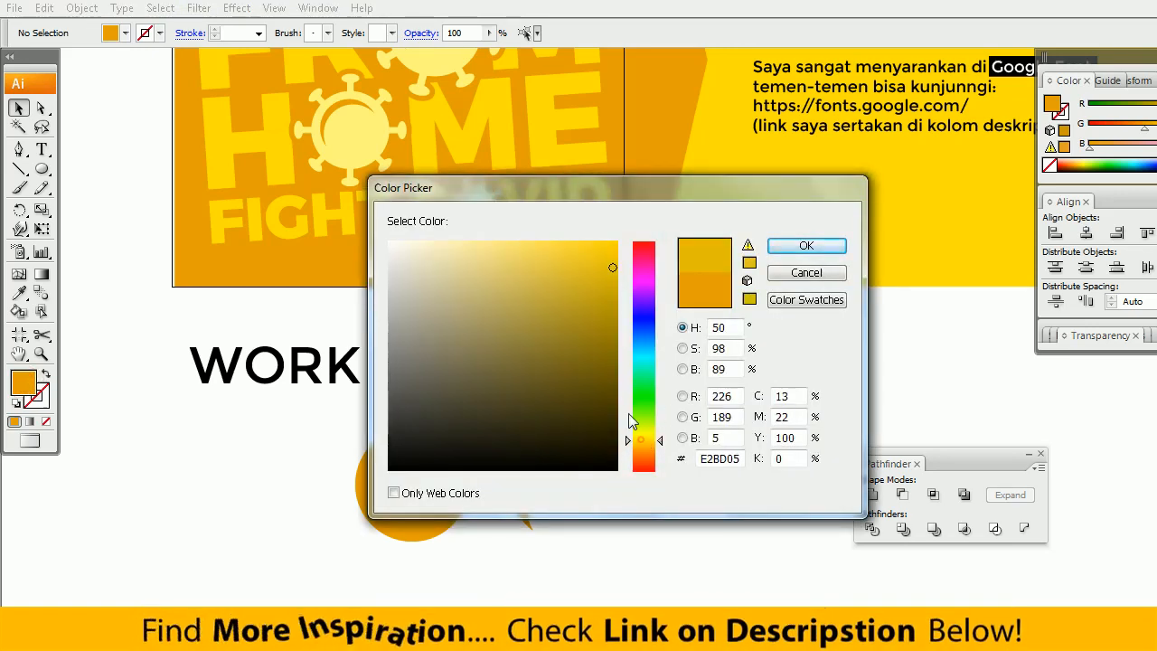
{"action": "left_click", "coordinate": [520, 244]}
{"action": "left_click", "coordinate": [814, 247]}
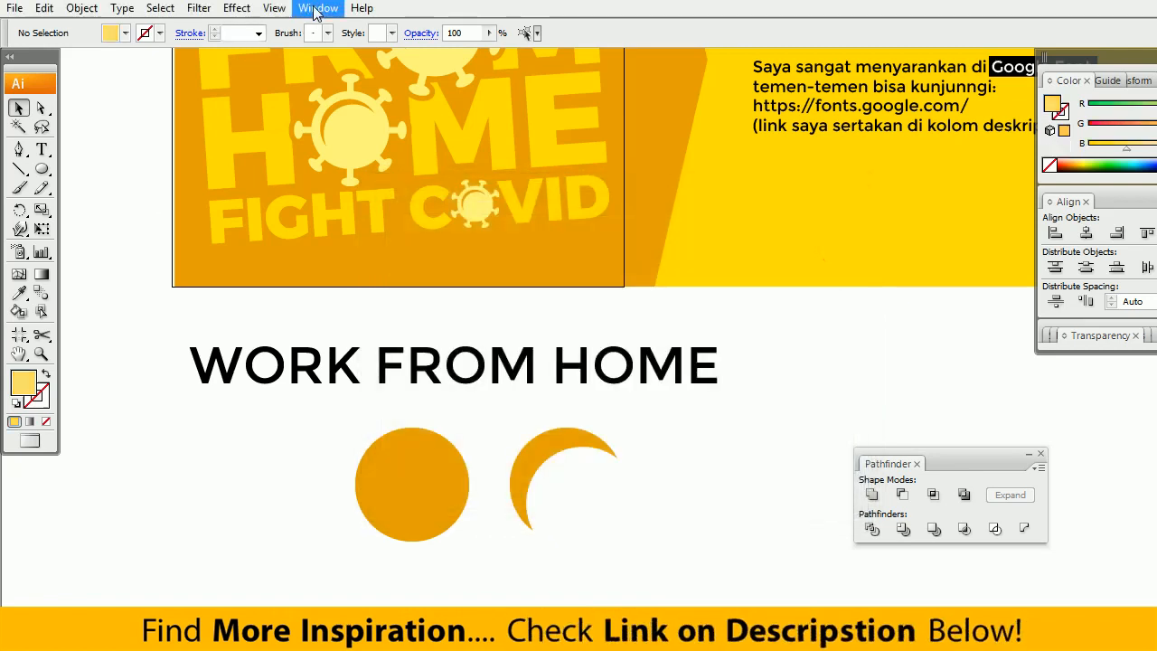
Show the colour swatches and fill the full circle with the light yellow swatch.
{"action": "left_click", "coordinate": [317, 9]}
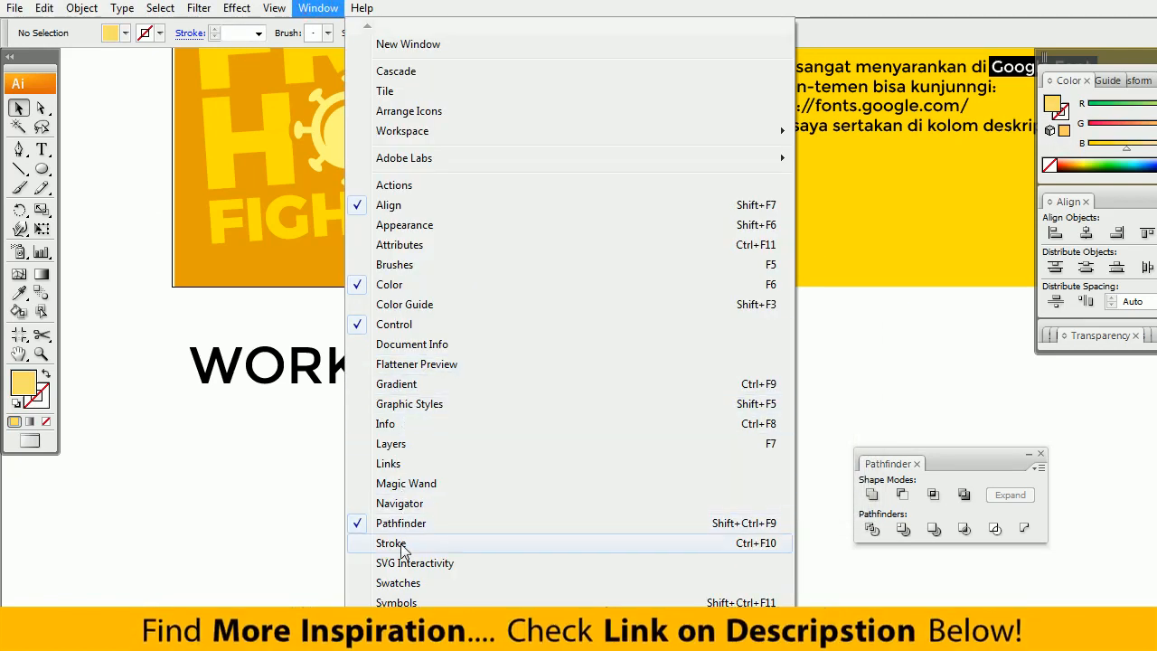
{"action": "left_click", "coordinate": [400, 583]}
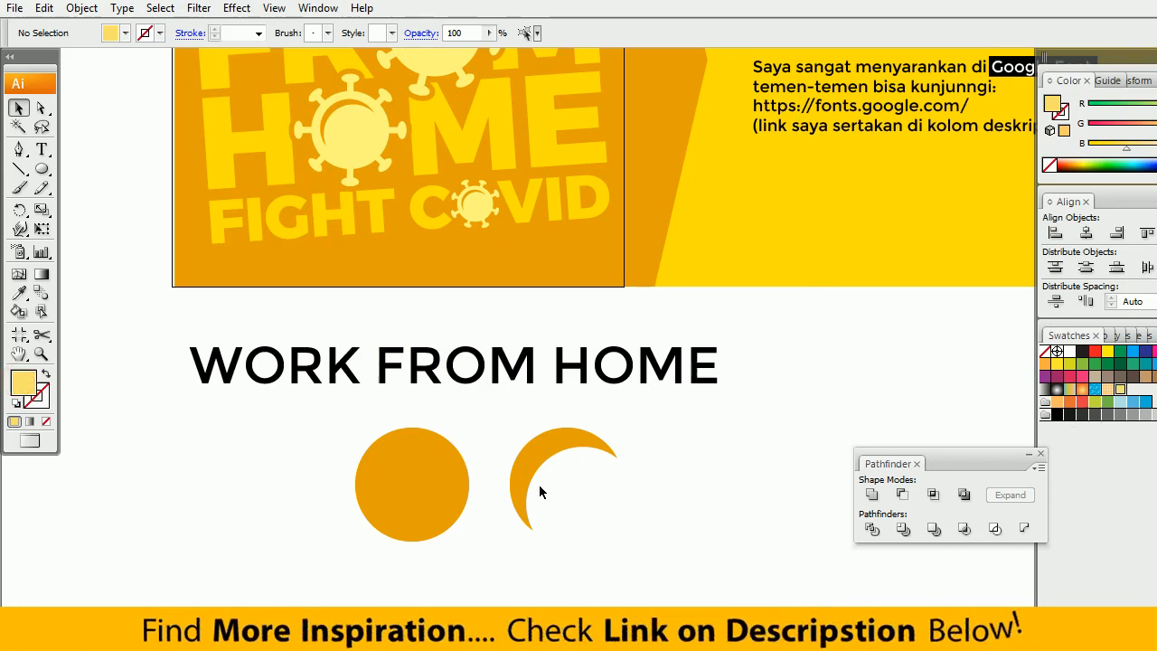
{"action": "left_click", "coordinate": [434, 483]}
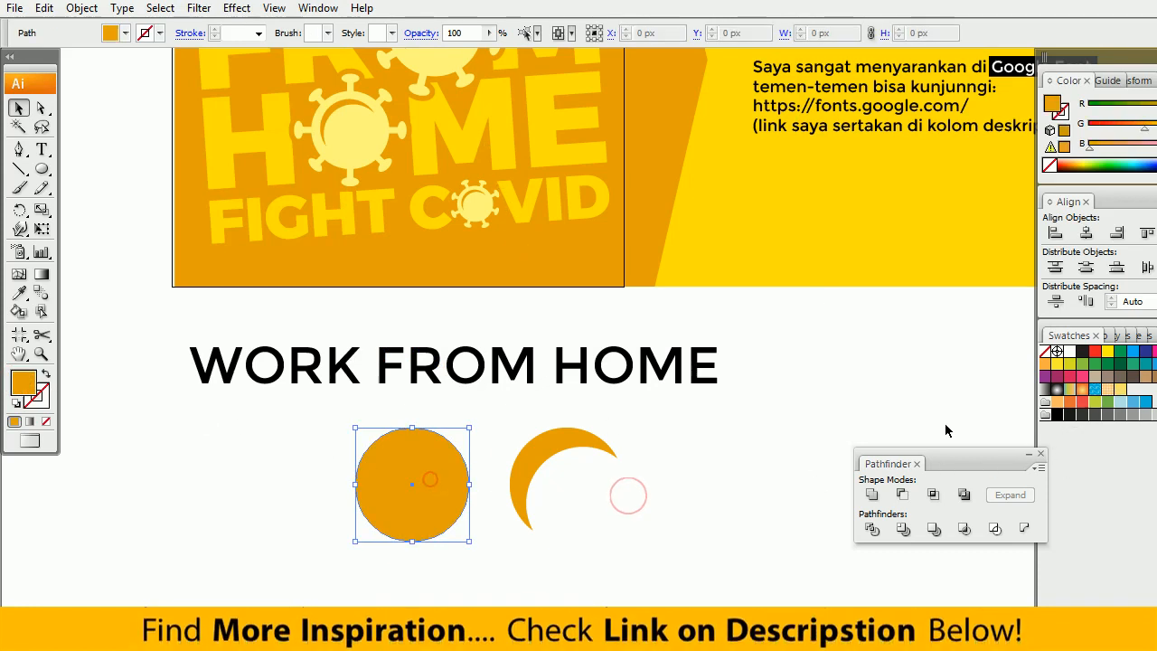
{"action": "left_click", "coordinate": [1121, 392]}
{"action": "left_click", "coordinate": [759, 446]}
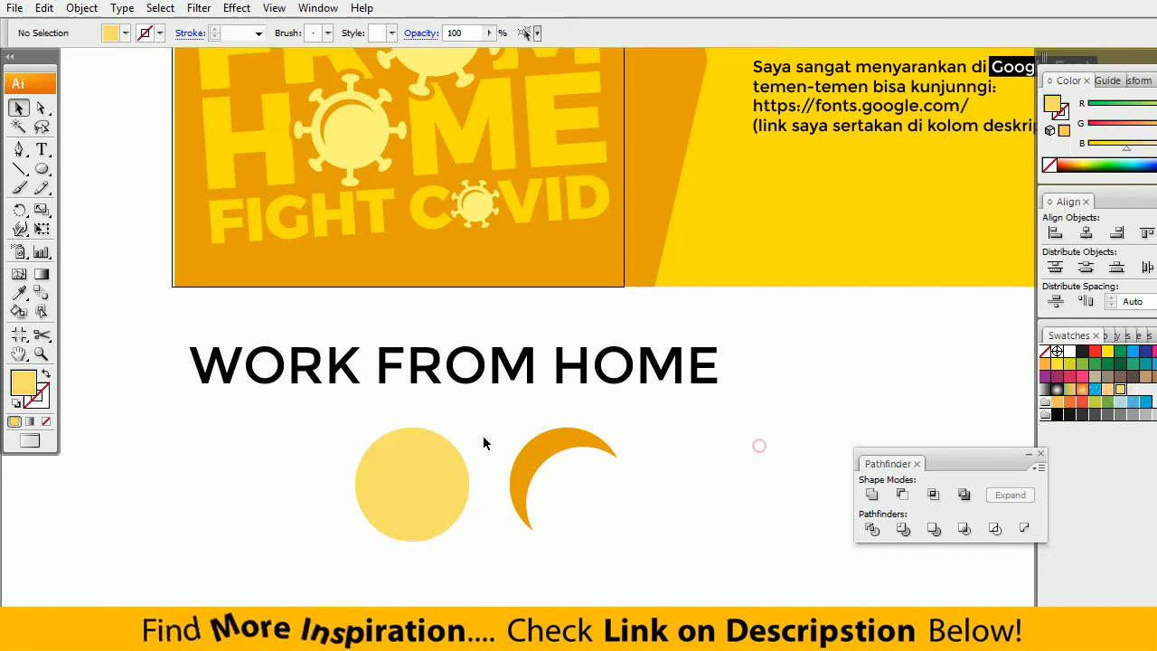
Place the orange crescent over the light yellow circle, scaled down to fit inside along its upper-left edge.
{"action": "left_click_drag", "start_coordinate": [435, 463], "coordinate": [562, 459]}
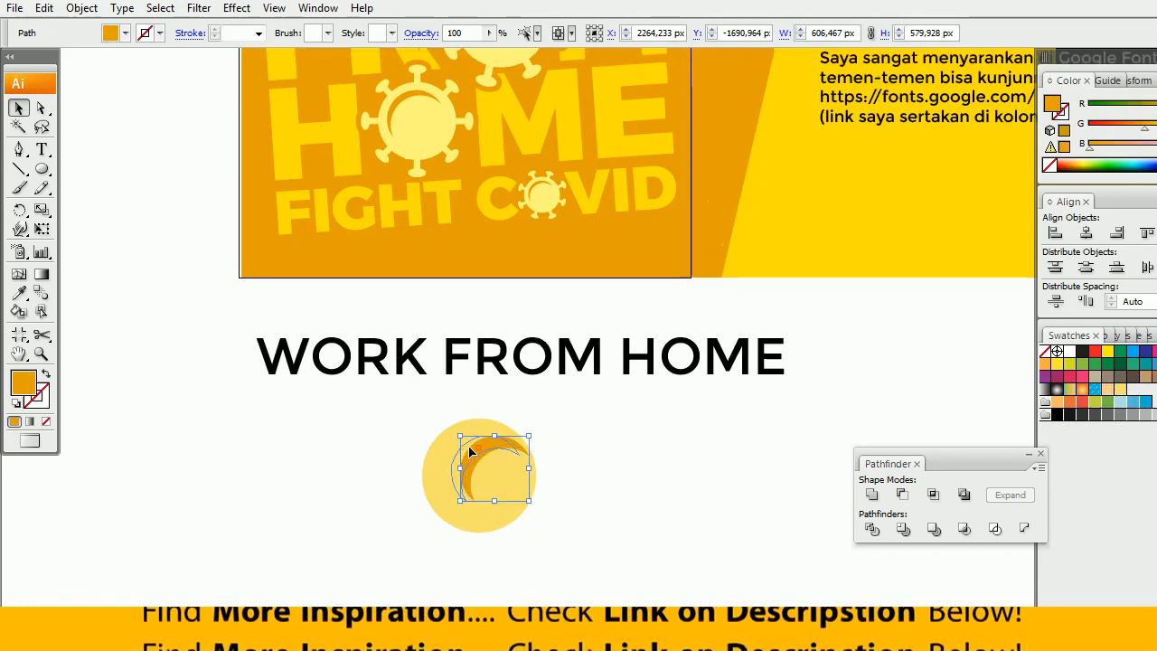
{"action": "left_click_drag", "start_coordinate": [478, 449], "coordinate": [464, 450]}
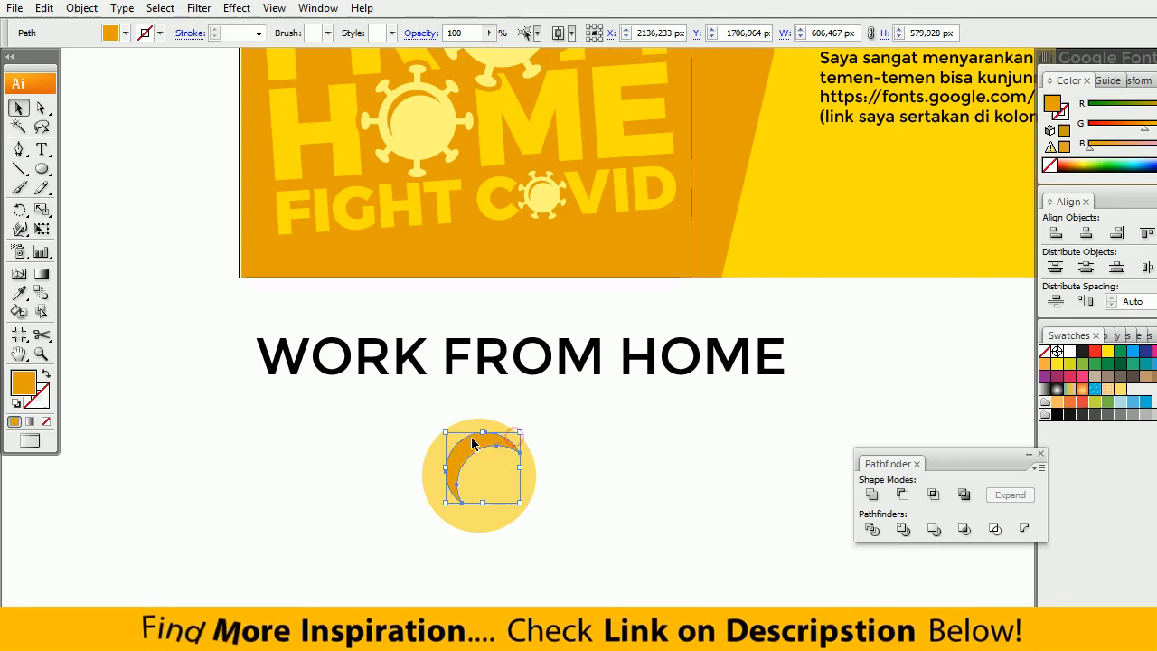
{"action": "left_click_drag", "start_coordinate": [473, 443], "coordinate": [465, 445]}
{"action": "left_click_drag", "start_coordinate": [514, 507], "coordinate": [516, 508]}
{"action": "left_click", "coordinate": [600, 472], "text": "alt"}
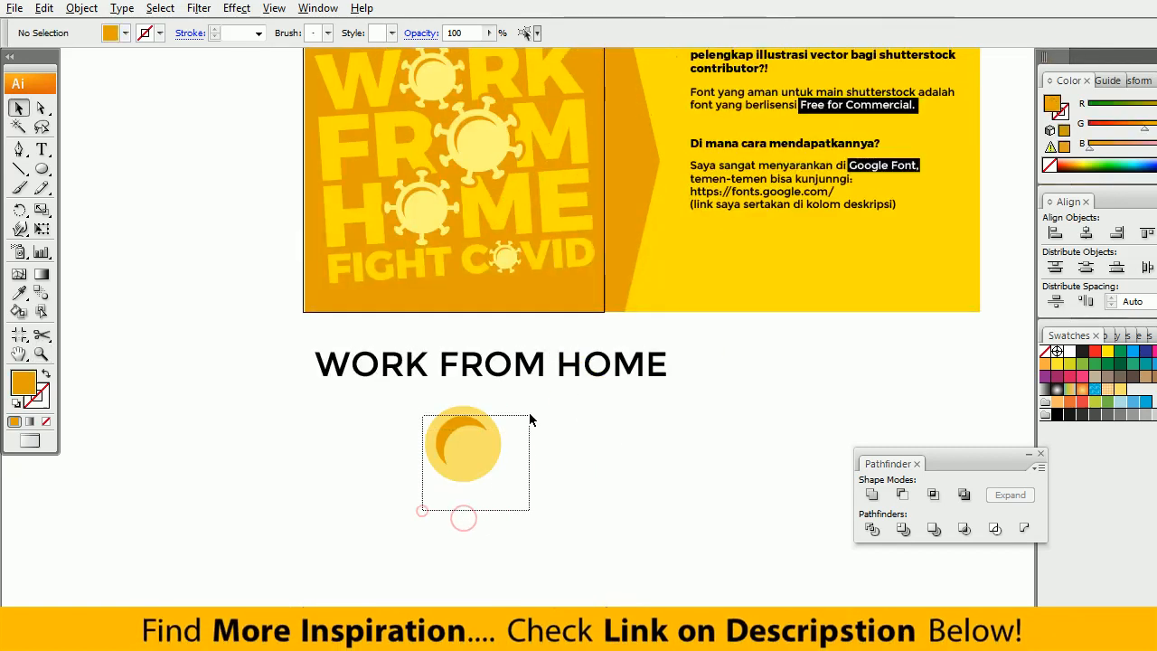
{"action": "left_click_drag", "start_coordinate": [530, 415], "coordinate": [530, 415]}
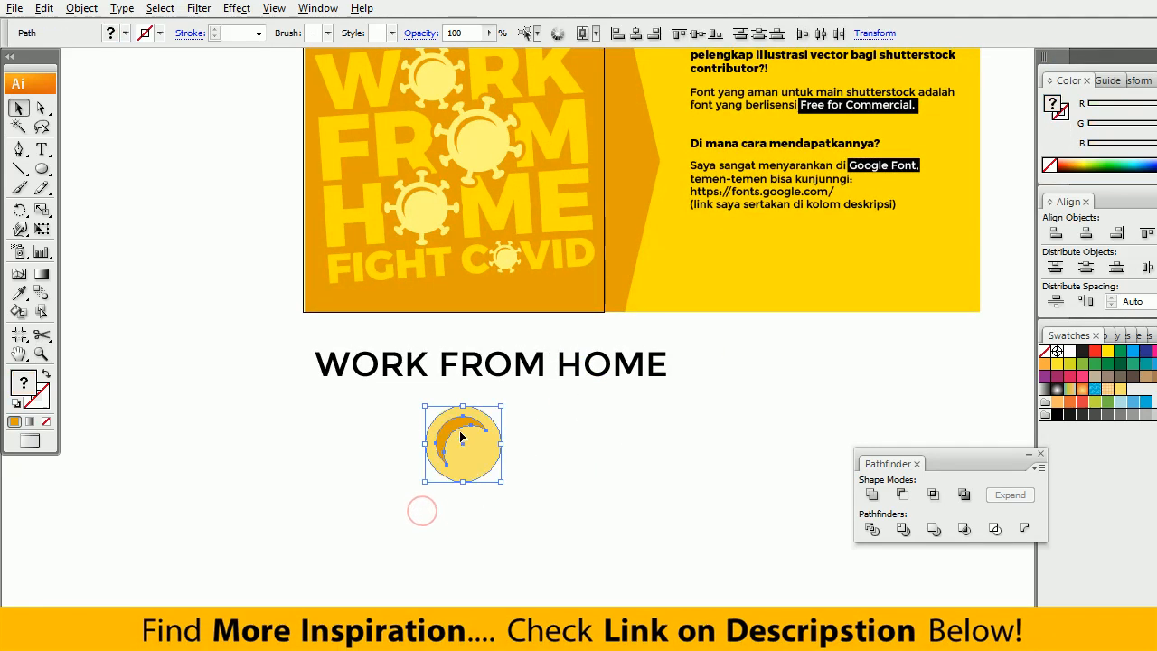
Draw a small flat ellipse about 280 by 136 px above the circle and give it the circle's light yellow fill.
{"action": "left_click_drag", "start_coordinate": [460, 432], "coordinate": [506, 453]}
{"action": "key", "text": "ctrl+shift+a"}
{"action": "key", "text": "z"}
{"action": "left_click", "coordinate": [568, 446]}
{"action": "left_click_drag", "start_coordinate": [551, 421], "coordinate": [522, 480]}
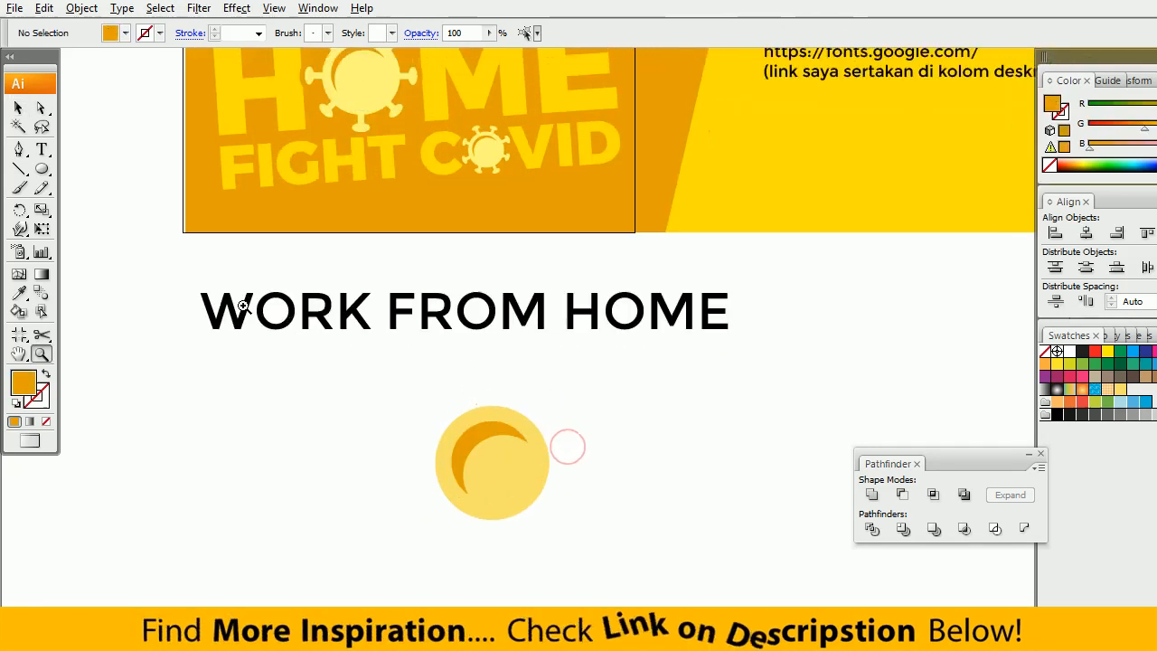
{"action": "left_click_drag", "start_coordinate": [474, 358], "coordinate": [506, 371]}
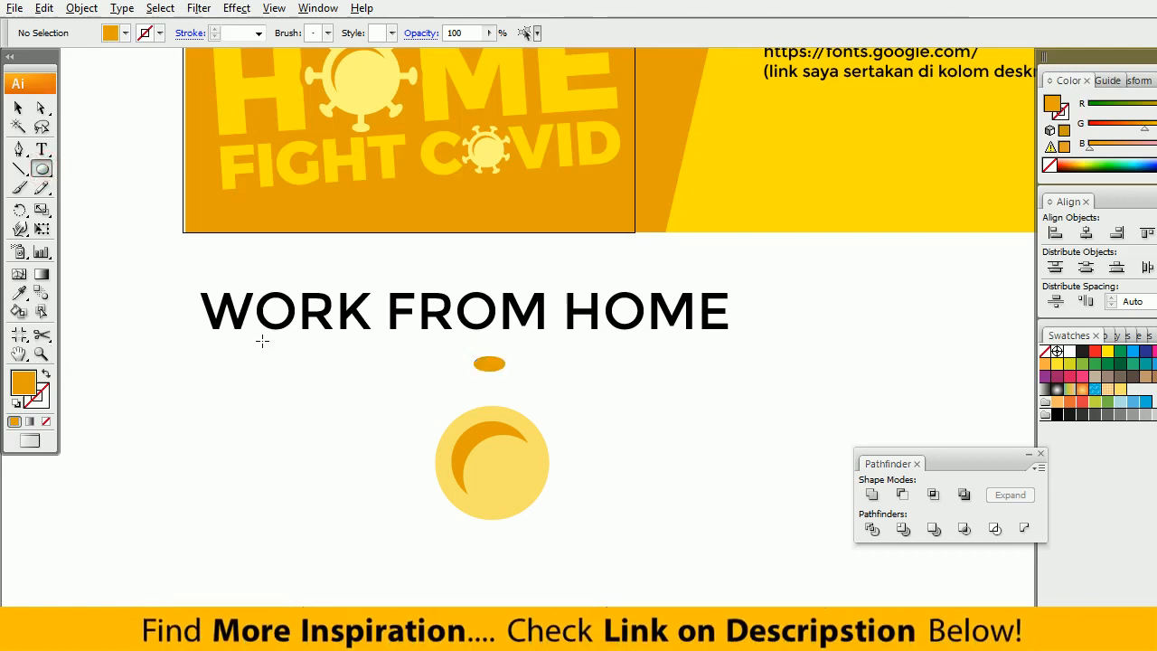
{"action": "left_click", "coordinate": [504, 365]}
{"action": "key", "text": "i"}
{"action": "left_click", "coordinate": [497, 466]}
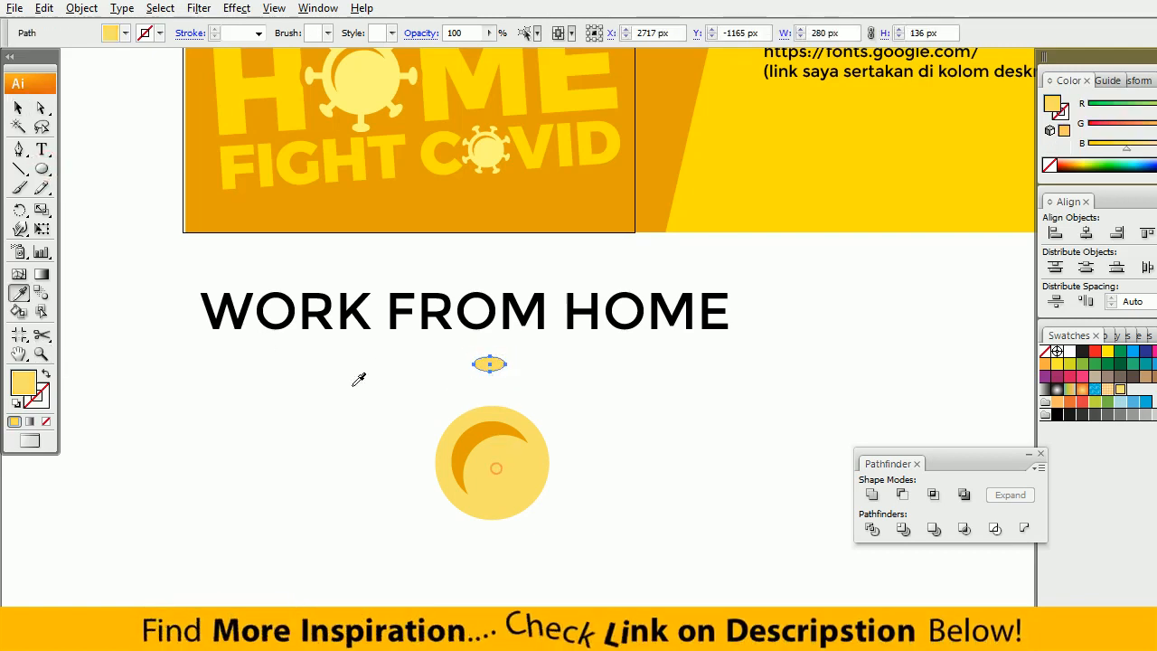
Draw a narrow light yellow rectangle as a stem connecting the small ellipse to the circle below.
{"action": "key", "text": "ctrl+shift+a"}
{"action": "left_click_drag", "start_coordinate": [41, 169], "coordinate": [91, 173]}
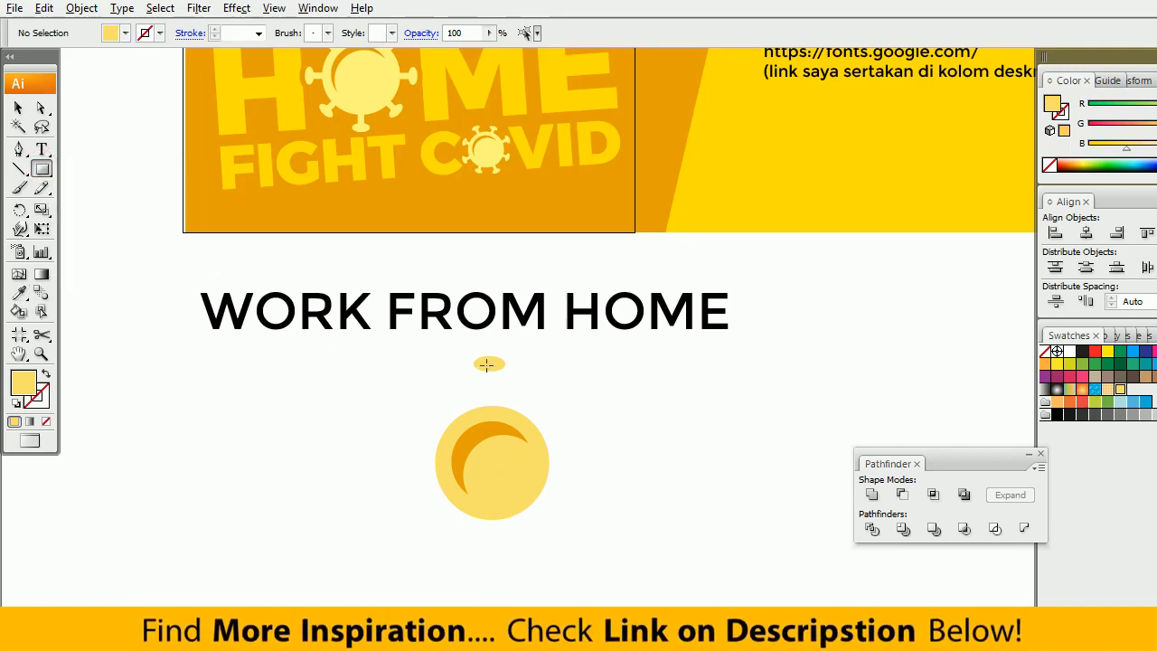
{"action": "left_click_drag", "start_coordinate": [497, 415], "coordinate": [498, 416]}
{"action": "key", "text": "v"}
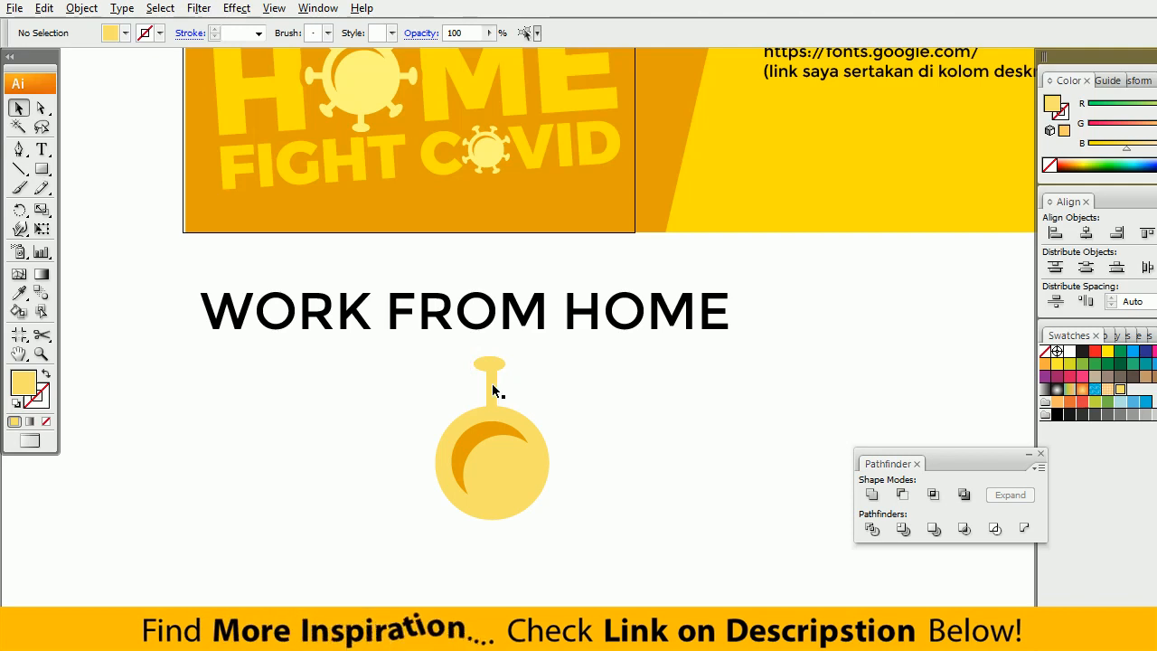
Align the small ellipse and its stem on their horizontal centres and group them as one spike.
{"action": "left_click", "coordinate": [493, 389]}
{"action": "left_click_drag", "start_coordinate": [547, 353], "coordinate": [475, 387]}
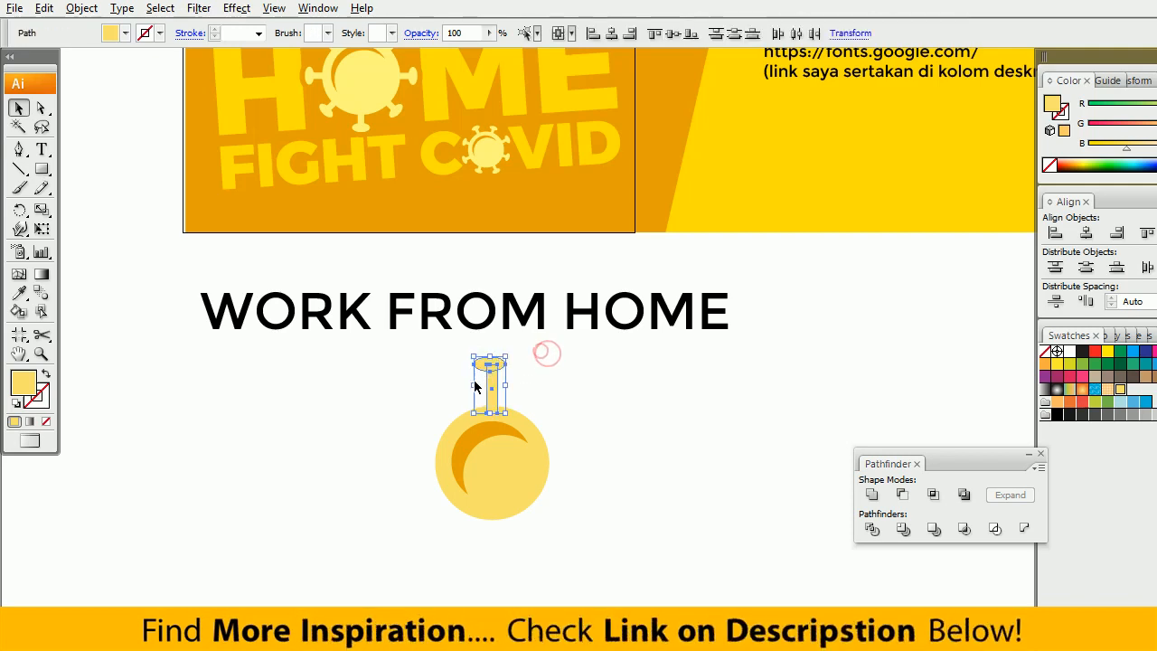
{"action": "left_click", "coordinate": [611, 36]}
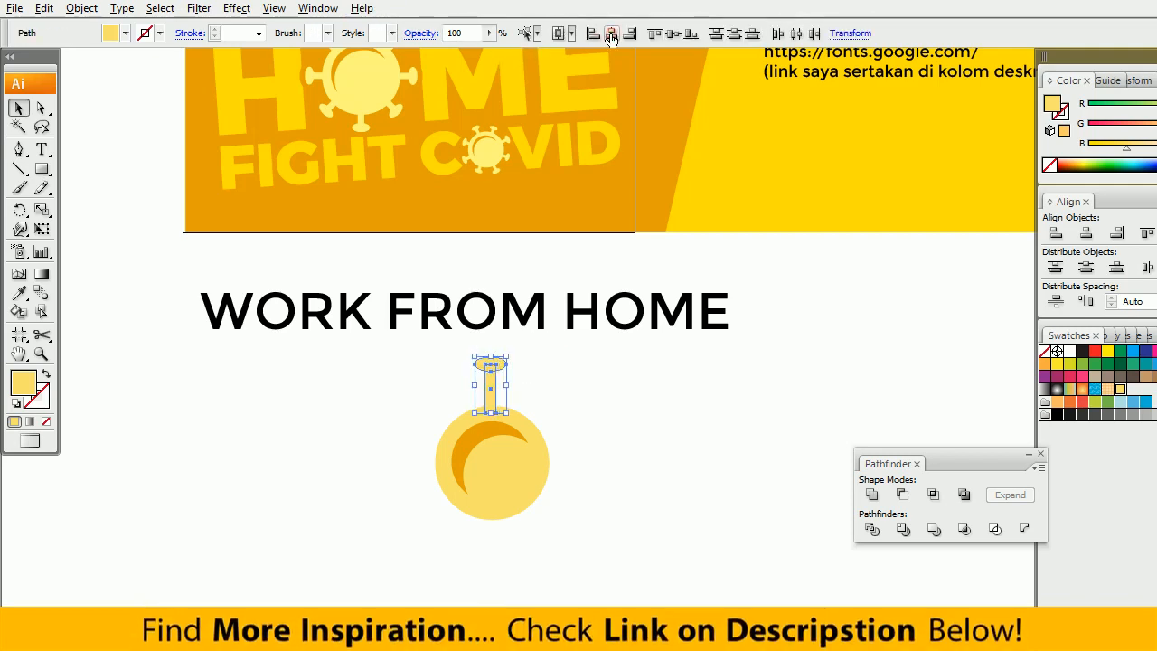
{"action": "left_click", "coordinate": [487, 385]}
{"action": "mouse_move", "coordinate": [537, 362]}
{"action": "left_mouse_down"}
{"action": "mouse_move", "coordinate": [482, 378]}
{"action": "mouse_move", "coordinate": [526, 363]}
{"action": "left_mouse_up"}
{"action": "key", "text": "ctrl+g"}
{"action": "left_click", "coordinate": [555, 397]}
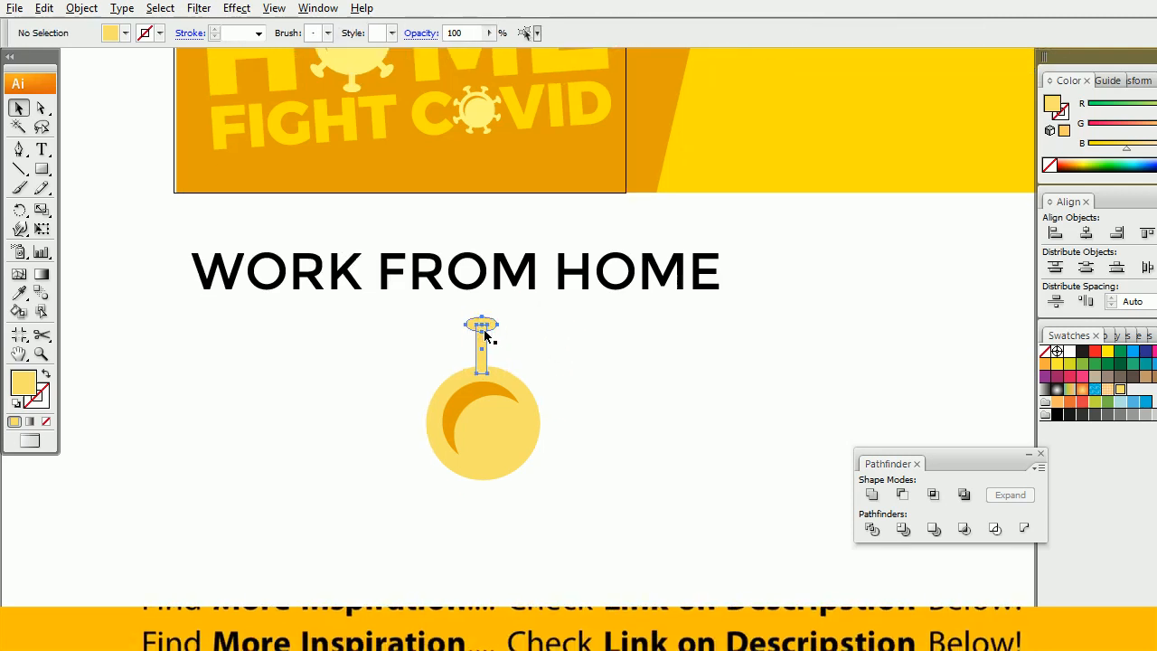
Copy the spike below the circle, rotate the copy by 180°, and seat both spikes against the circle's edge.
{"action": "left_click", "coordinate": [494, 513]}
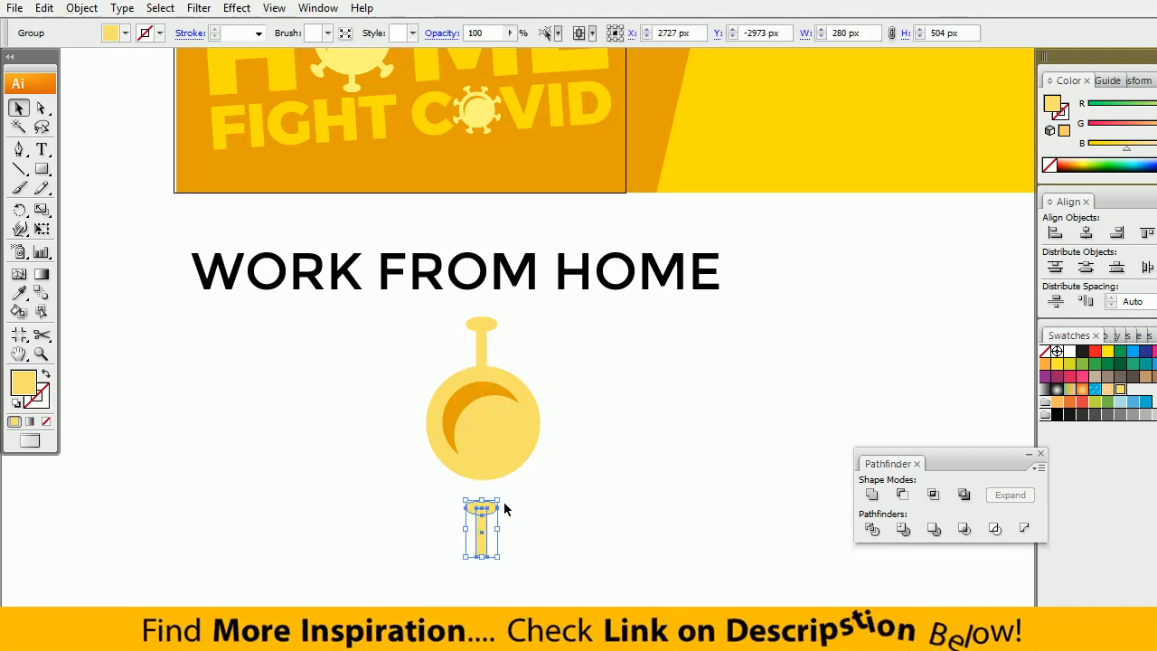
{"action": "left_click", "coordinate": [524, 529]}
{"action": "left_click_drag", "start_coordinate": [461, 561], "coordinate": [486, 496]}
{"action": "left_click_drag", "start_coordinate": [478, 341], "coordinate": [479, 356]}
{"action": "left_click", "coordinate": [490, 361]}
{"action": "left_click", "coordinate": [520, 400]}
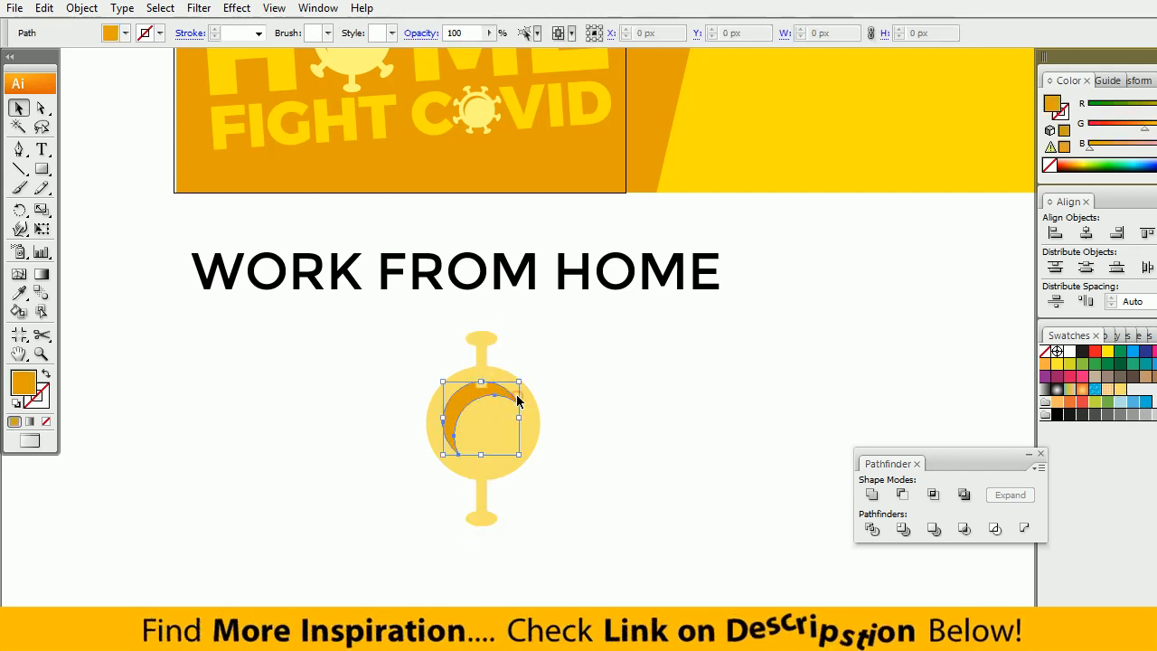
{"action": "left_click", "coordinate": [480, 337]}
{"action": "left_click", "coordinate": [482, 516], "text": "shift"}
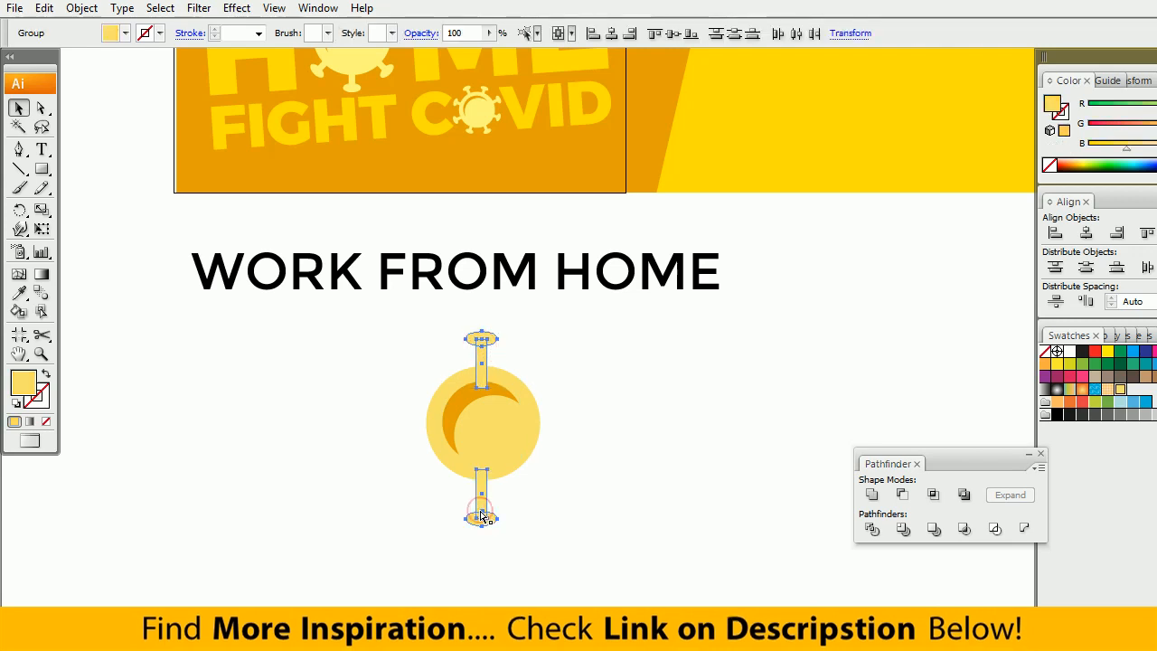
{"action": "key", "text": "Delete"}
{"action": "left_click", "coordinate": [503, 431]}
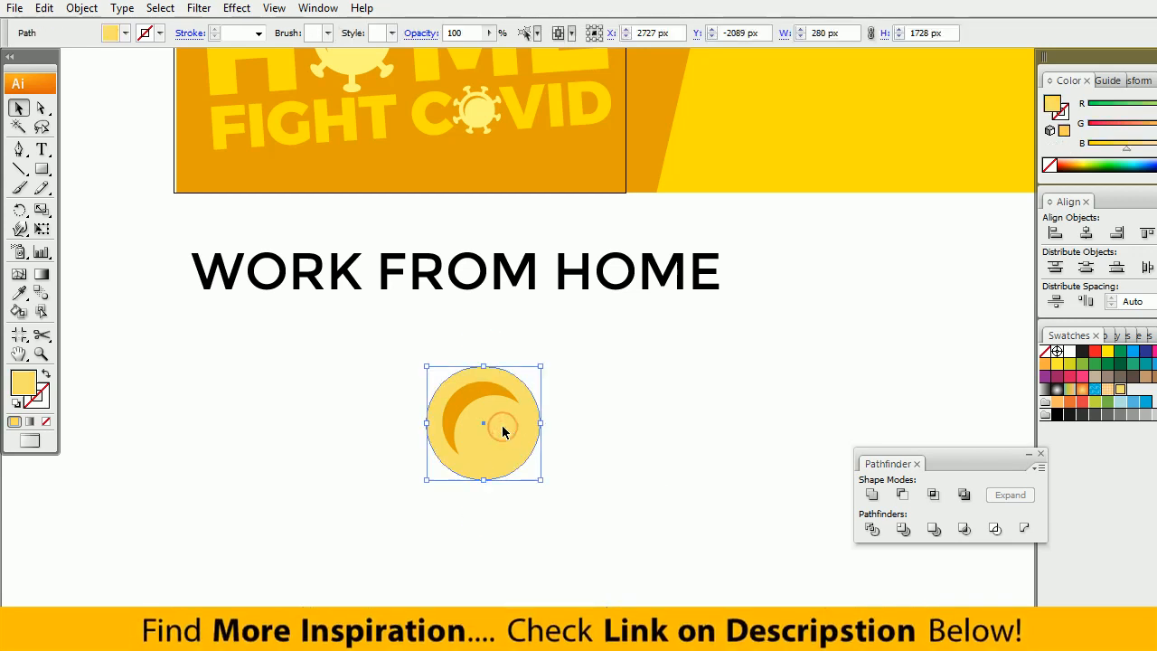
{"action": "key", "text": "ctrl+z"}
{"action": "left_click", "coordinate": [563, 410]}
Duplicate the upper and lower spikes rotated 90° so a second pair points out from the circle's sides.
{"action": "left_click", "coordinate": [478, 341]}
{"action": "left_click", "coordinate": [482, 513], "text": "shift"}
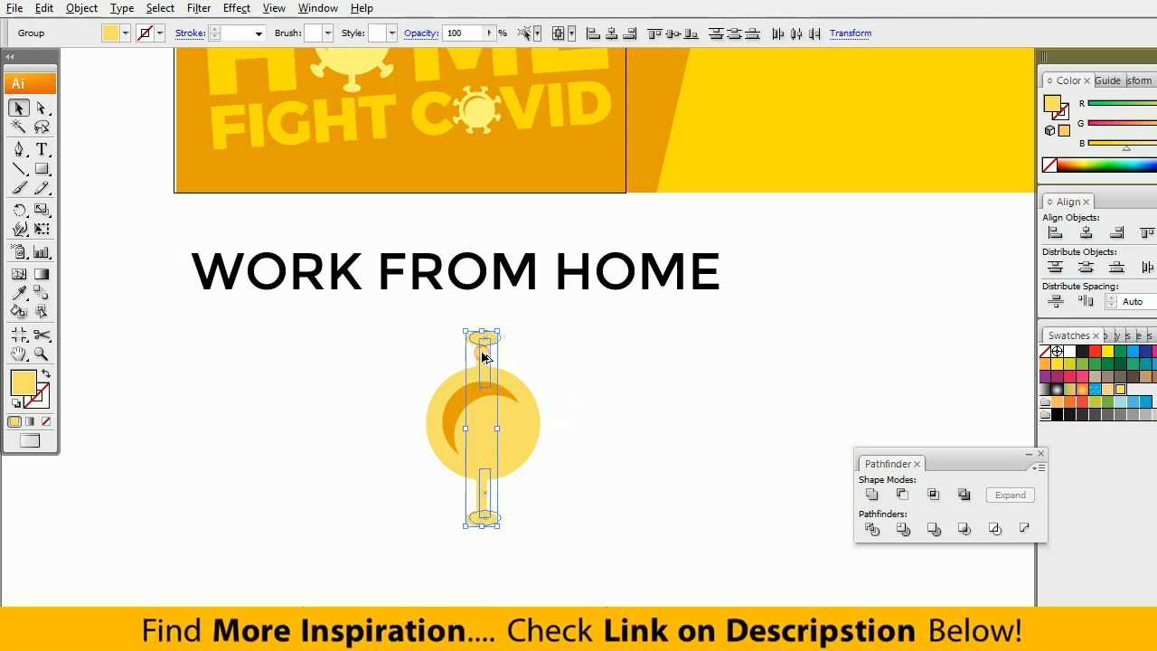
{"action": "left_click_drag", "start_coordinate": [533, 352], "coordinate": [533, 353]}
{"action": "key", "text": "ctrl+z"}
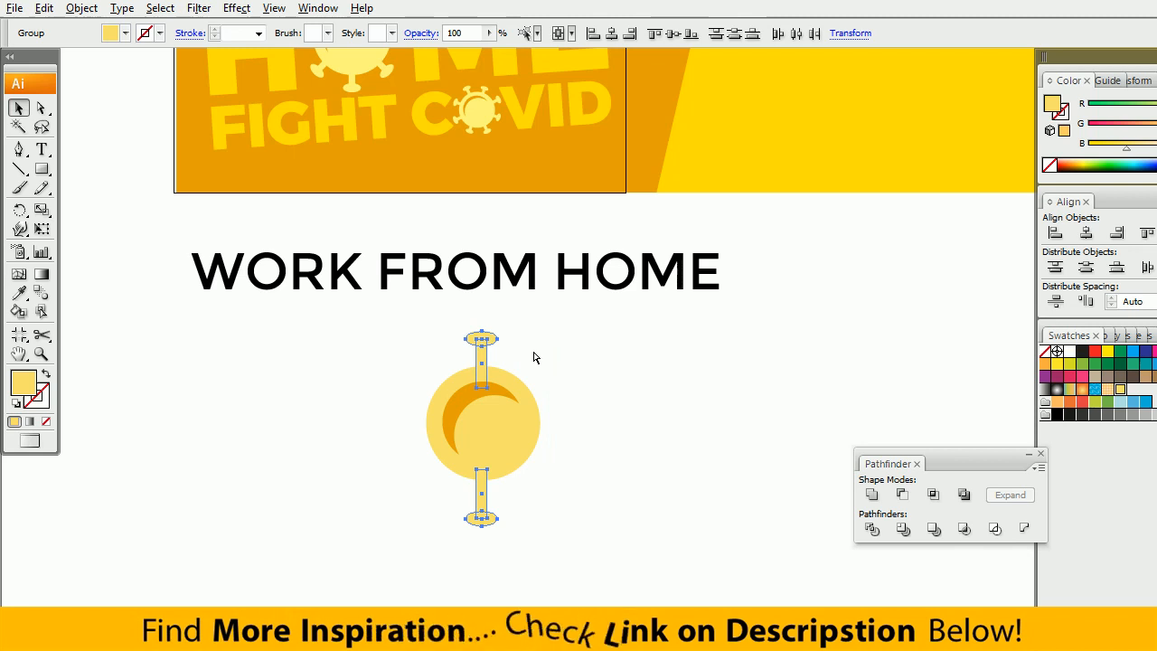
{"action": "left_click_drag", "start_coordinate": [504, 327], "coordinate": [556, 455]}
Duplicate all four spikes rotated 45° to add diagonal spikes around the circle.
{"action": "left_click", "coordinate": [492, 344]}
{"action": "left_click", "coordinate": [485, 523], "text": "shift"}
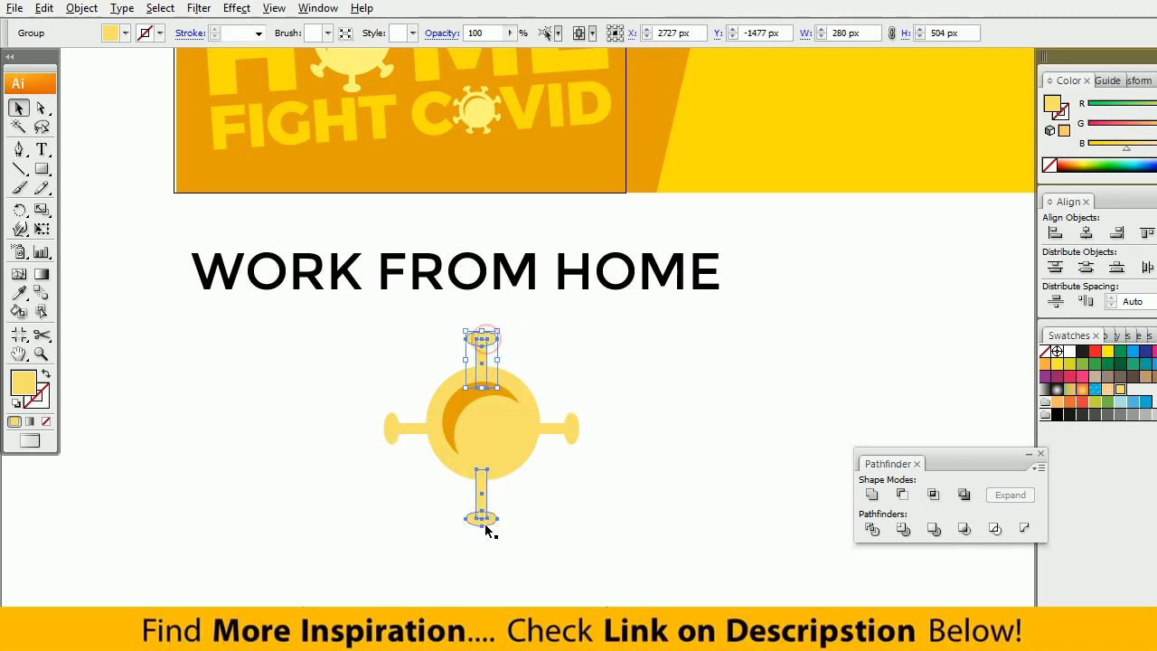
{"action": "left_click", "coordinate": [557, 430], "text": "shift"}
{"action": "left_click", "coordinate": [410, 433], "text": "shift"}
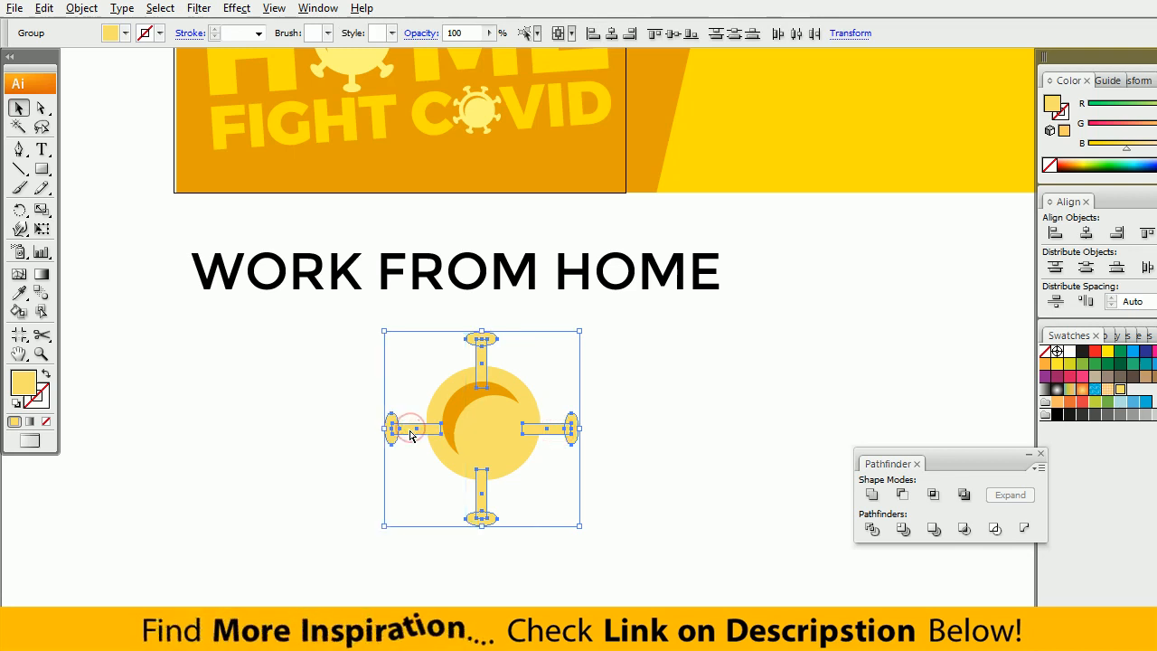
{"action": "left_click_drag", "start_coordinate": [588, 334], "coordinate": [615, 398]}
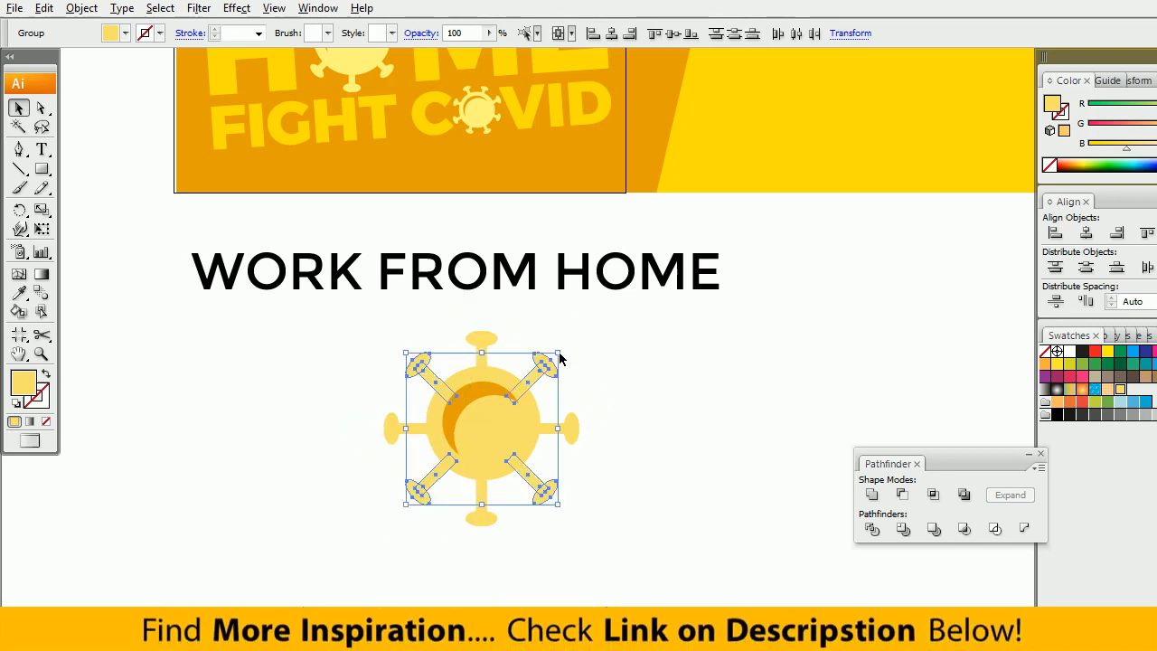
{"action": "left_click", "coordinate": [581, 359]}
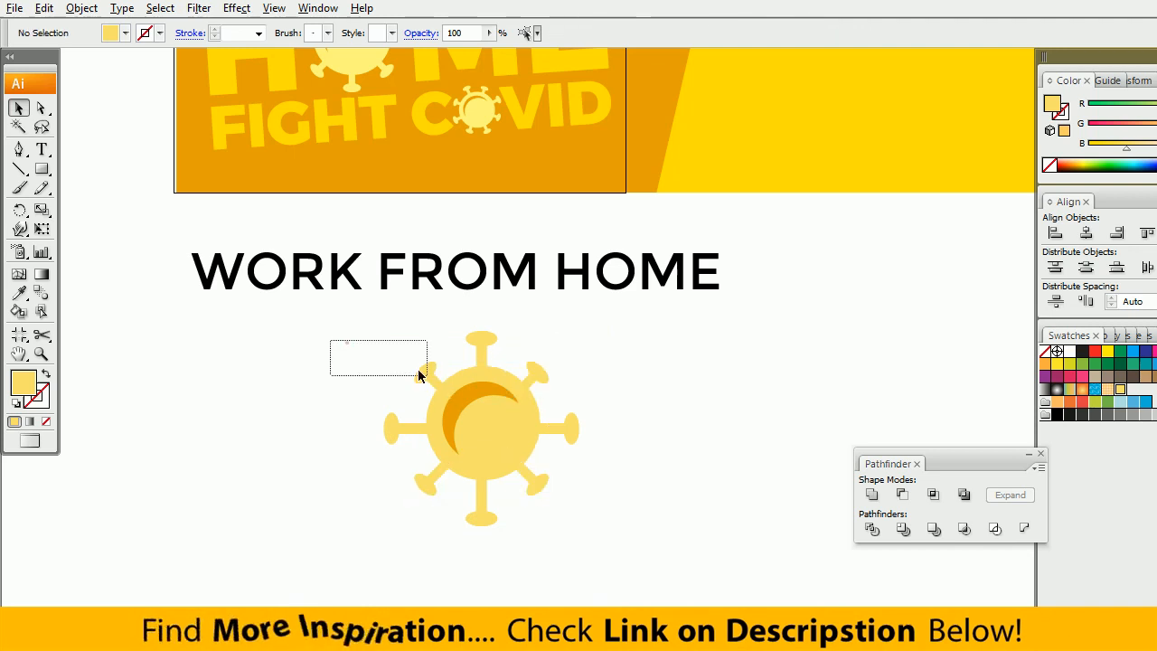
Group the circle, crescent and all spikes into a single virus object.
{"action": "left_click_drag", "start_coordinate": [419, 376], "coordinate": [589, 521]}
{"action": "key", "text": "ctrl+g"}
{"action": "left_click", "coordinate": [641, 429]}
Set the WORK FROM HOME text's font to Montserrat Extra Bold.
{"action": "left_click_drag", "start_coordinate": [641, 377], "coordinate": [615, 425]}
{"action": "left_click", "coordinate": [598, 420], "text": "ctrl+alt"}
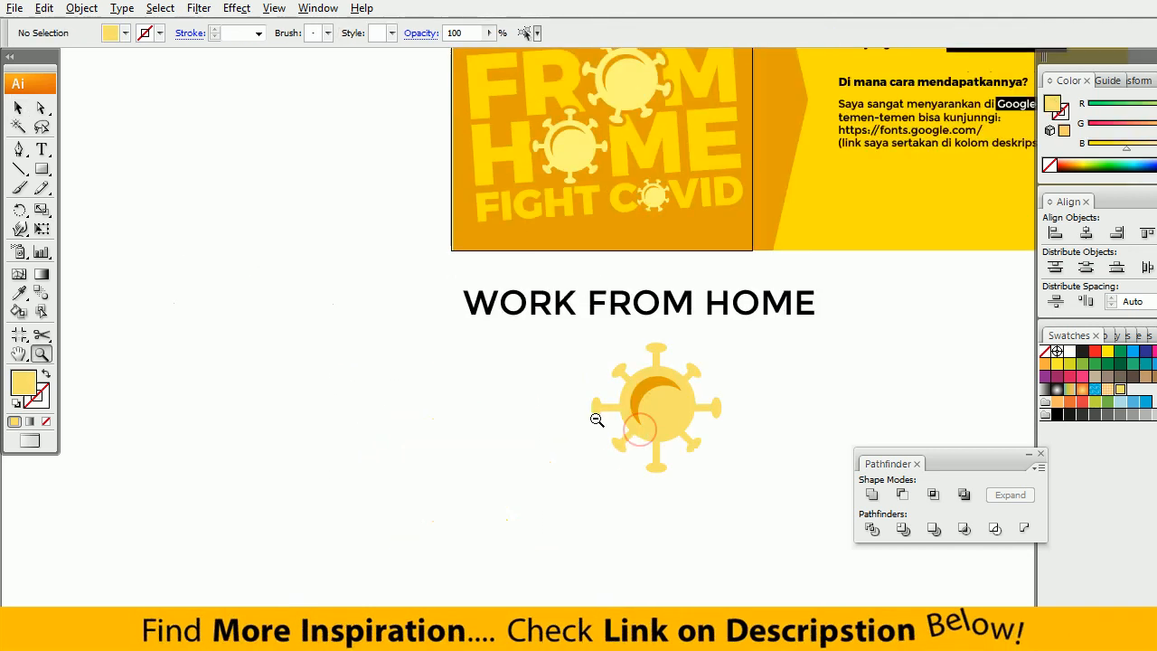
{"action": "left_click", "coordinate": [597, 421], "text": "alt"}
{"action": "left_click_drag", "start_coordinate": [595, 361], "coordinate": [399, 501]}
{"action": "left_click", "coordinate": [485, 518]}
{"action": "left_click_drag", "start_coordinate": [486, 519], "coordinate": [446, 344]}
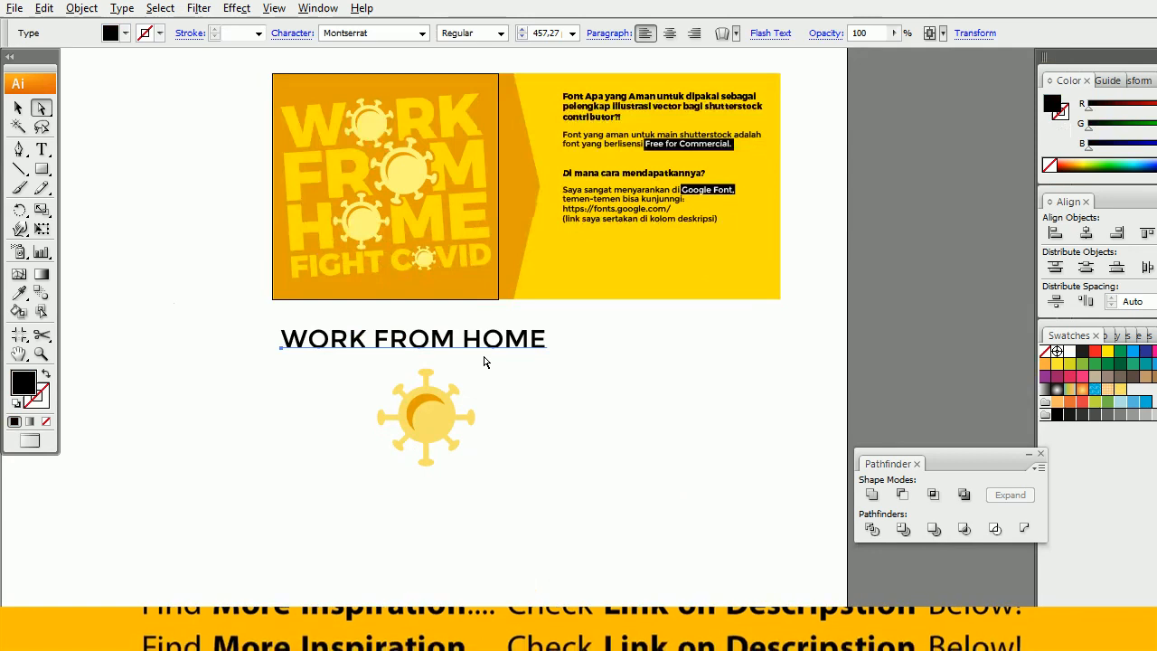
{"action": "key", "text": "ctrl+space"}
{"action": "left_click_drag", "start_coordinate": [555, 360], "coordinate": [557, 362]}
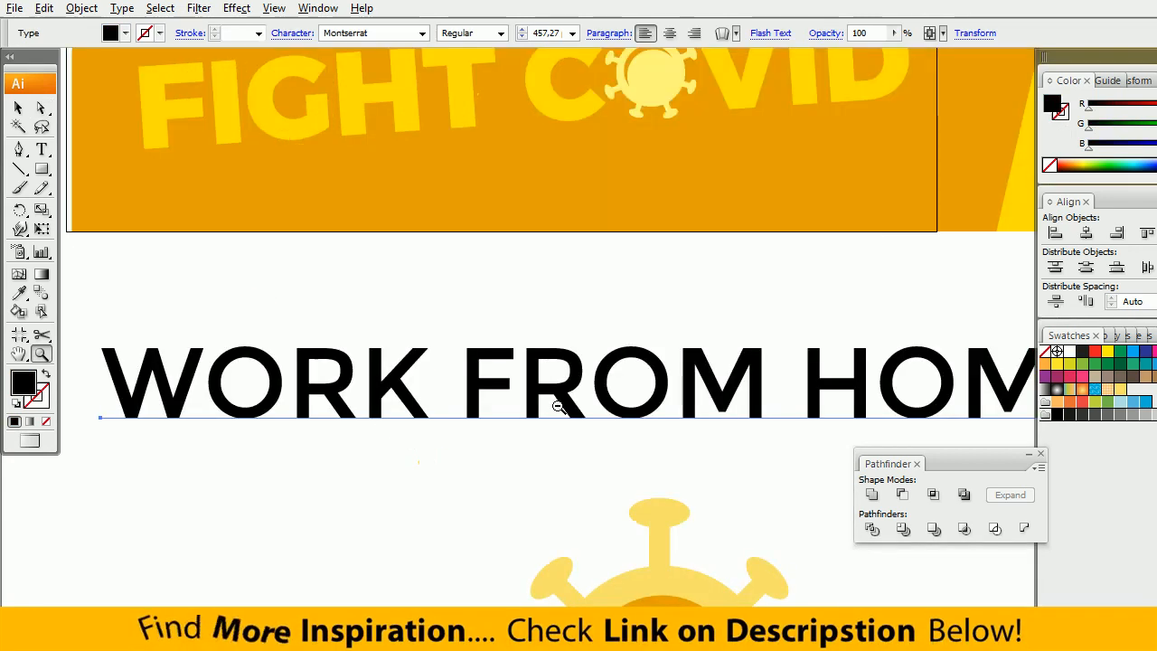
{"action": "left_click", "coordinate": [555, 406], "text": "alt"}
{"action": "left_click_drag", "start_coordinate": [600, 406], "coordinate": [460, 455]}
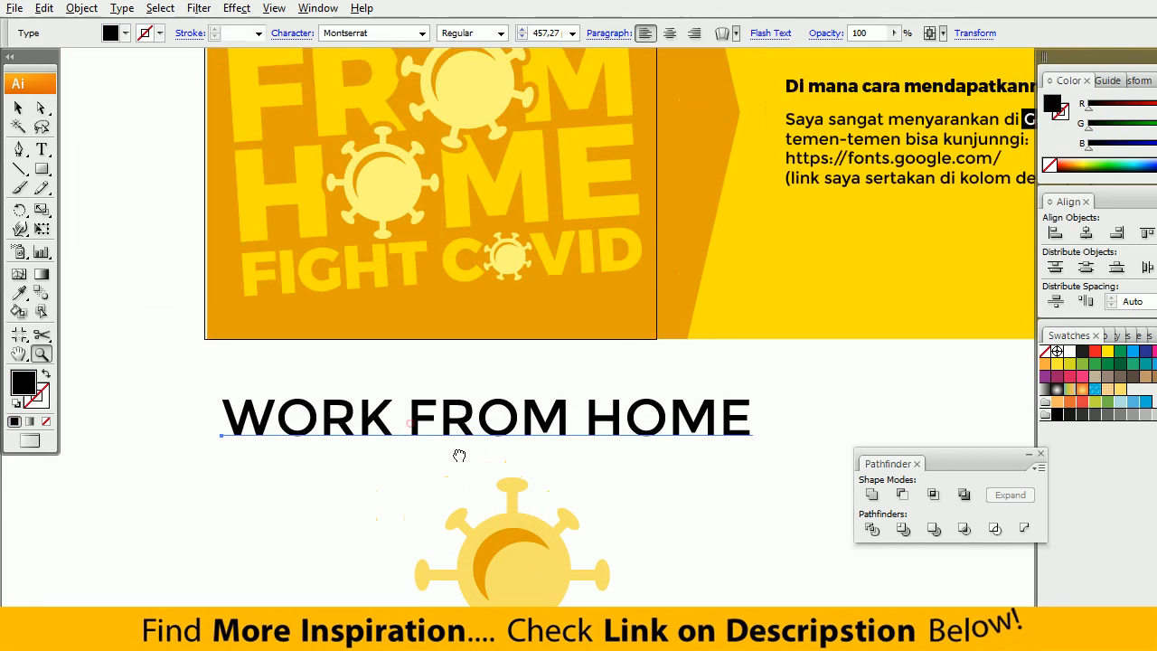
{"action": "left_click", "coordinate": [500, 31]}
{"action": "left_click", "coordinate": [422, 34]}
{"action": "scroll", "coordinate": [403, 104], "scroll_direction": "up", "scroll_amount": 2}
{"action": "left_click", "coordinate": [406, 88]}
{"action": "left_click", "coordinate": [646, 452], "text": "ctrl"}
Fill the WORK FROM HOME text with the yellow sampled from the finished artwork's lettering.
{"action": "key", "text": "z"}
{"action": "left_click_drag", "start_coordinate": [639, 468], "coordinate": [429, 366]}
{"action": "left_click", "coordinate": [633, 411], "text": "alt"}
{"action": "key", "text": "v"}
{"action": "left_click", "coordinate": [577, 302]}
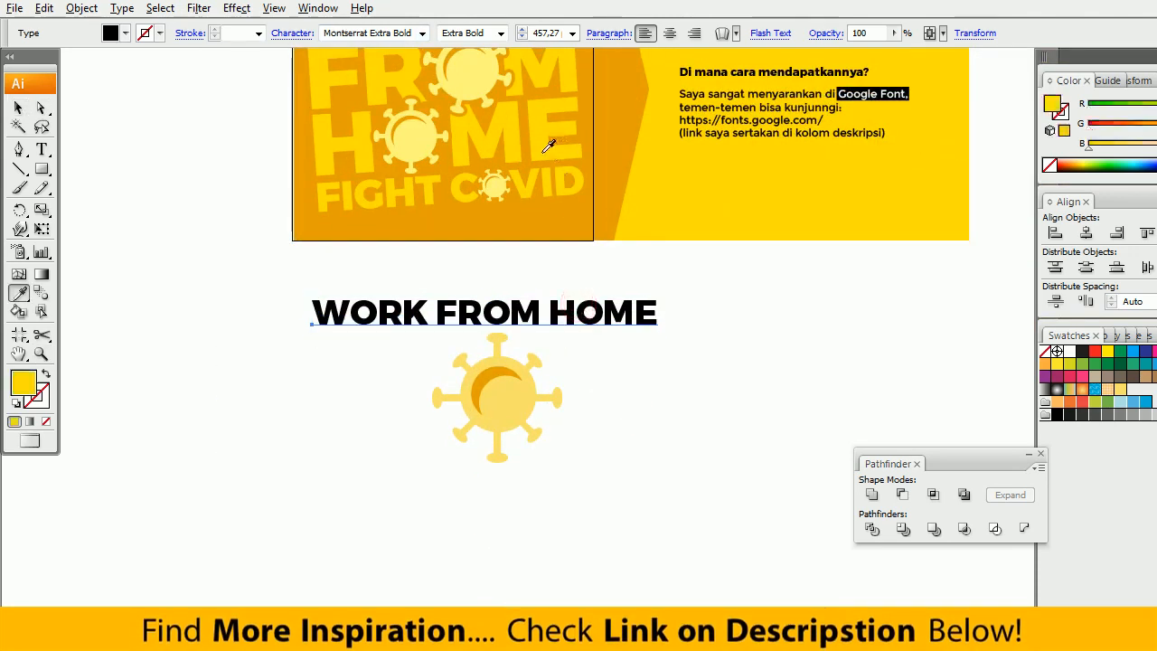
{"action": "left_click", "coordinate": [545, 150]}
{"action": "left_click", "coordinate": [614, 366], "text": "ctrl"}
Try converting the WORK FROM HOME text to outlines, and undo the conversion.
{"action": "left_click", "coordinate": [611, 323]}
{"action": "key", "text": "ctrl+shift+b"}
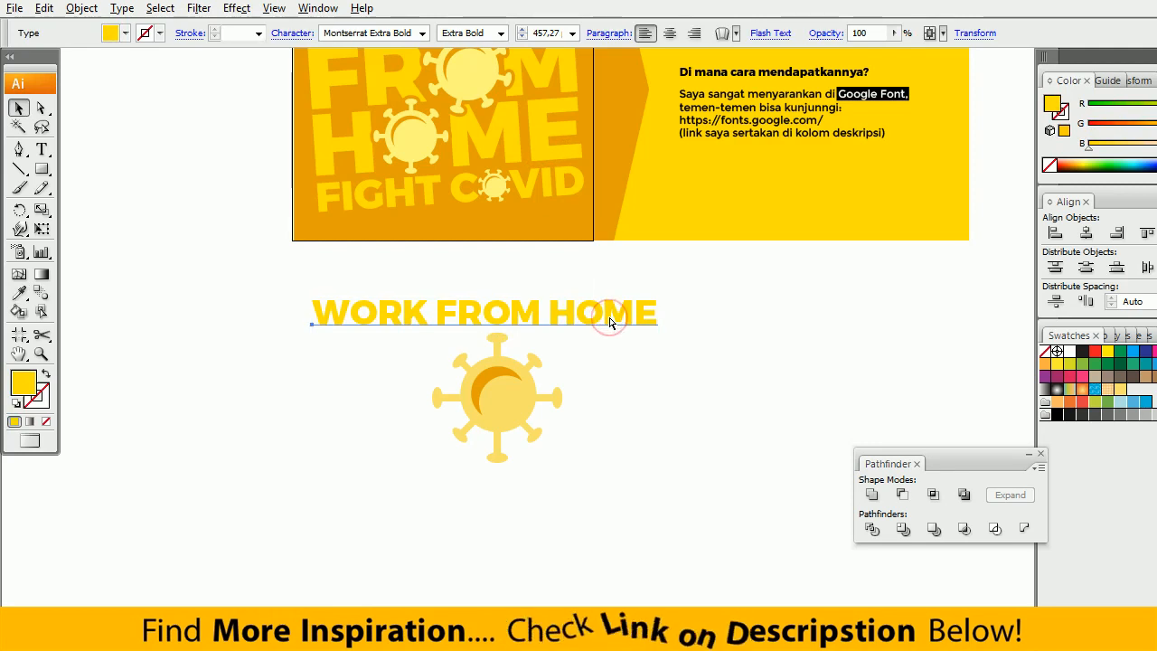
{"action": "left_click_drag", "start_coordinate": [298, 274], "coordinate": [544, 351]}
{"action": "left_click", "coordinate": [564, 372], "text": "alt"}
{"action": "left_click", "coordinate": [563, 373], "text": "alt"}
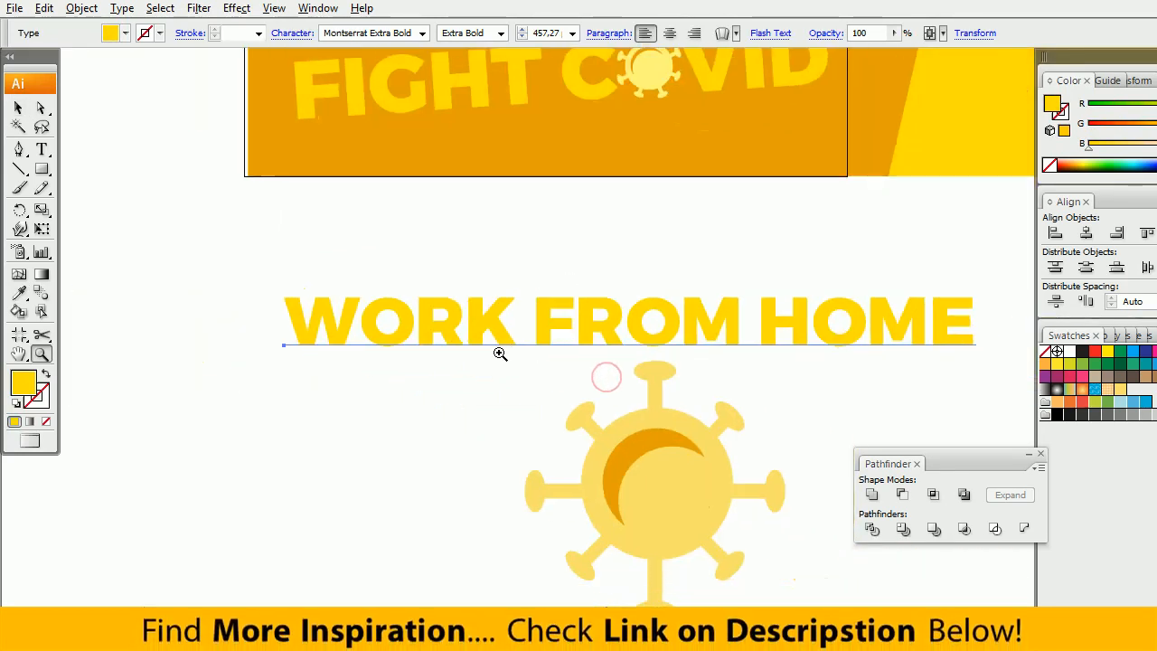
{"action": "key", "text": "ctrl+shift+o"}
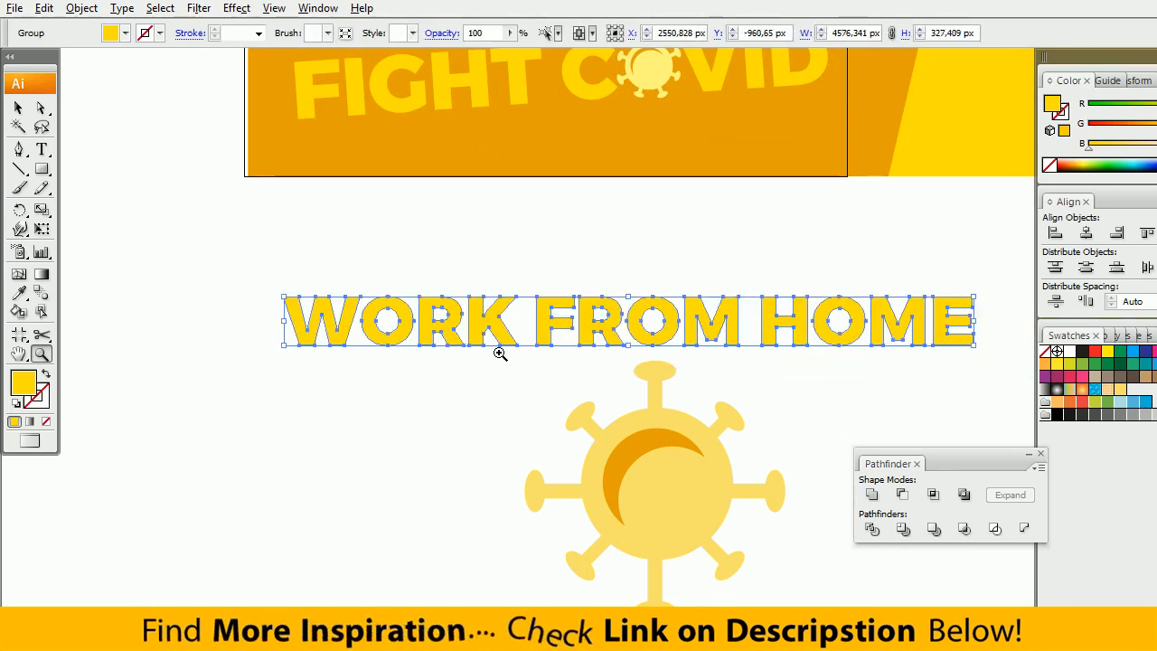
{"action": "key", "text": "ctrl+z"}
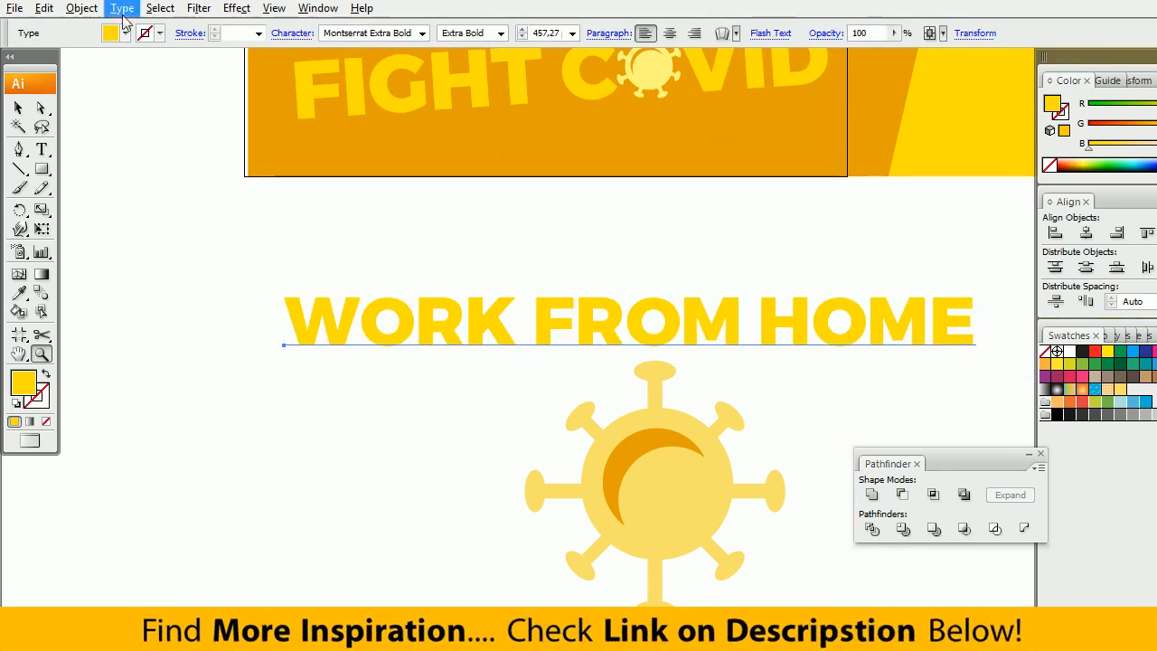
Apply Create Outlines to the yellow lettering once more, and restore it to live text.
{"action": "left_click", "coordinate": [89, 16]}
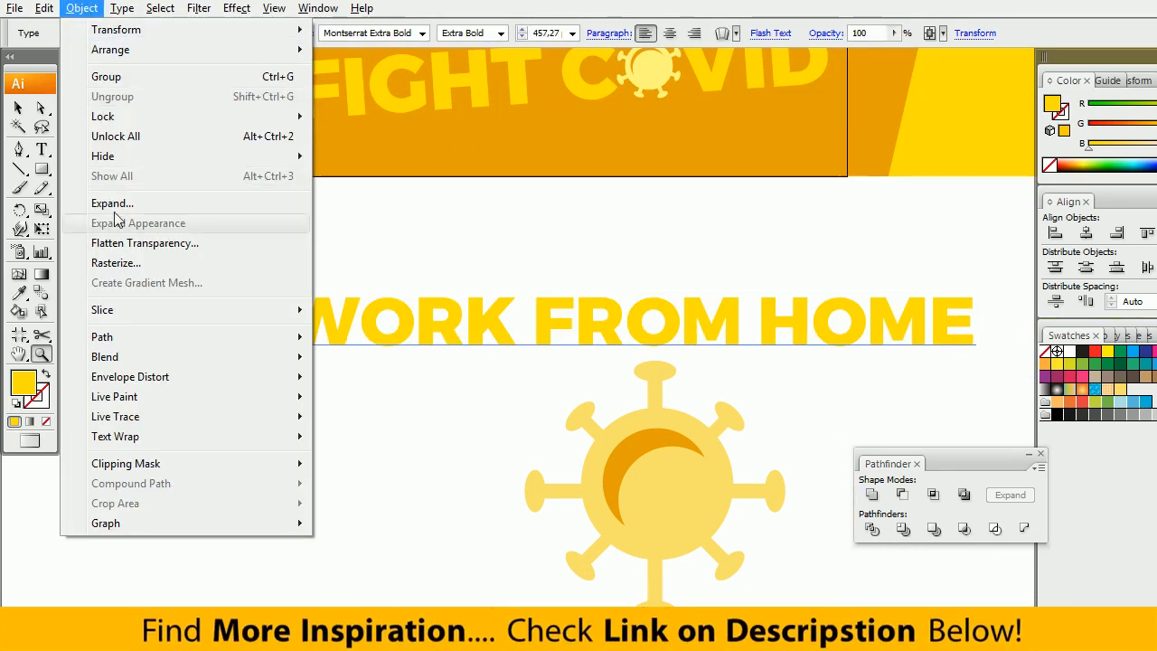
{"action": "mouse_move", "coordinate": [142, 342]}
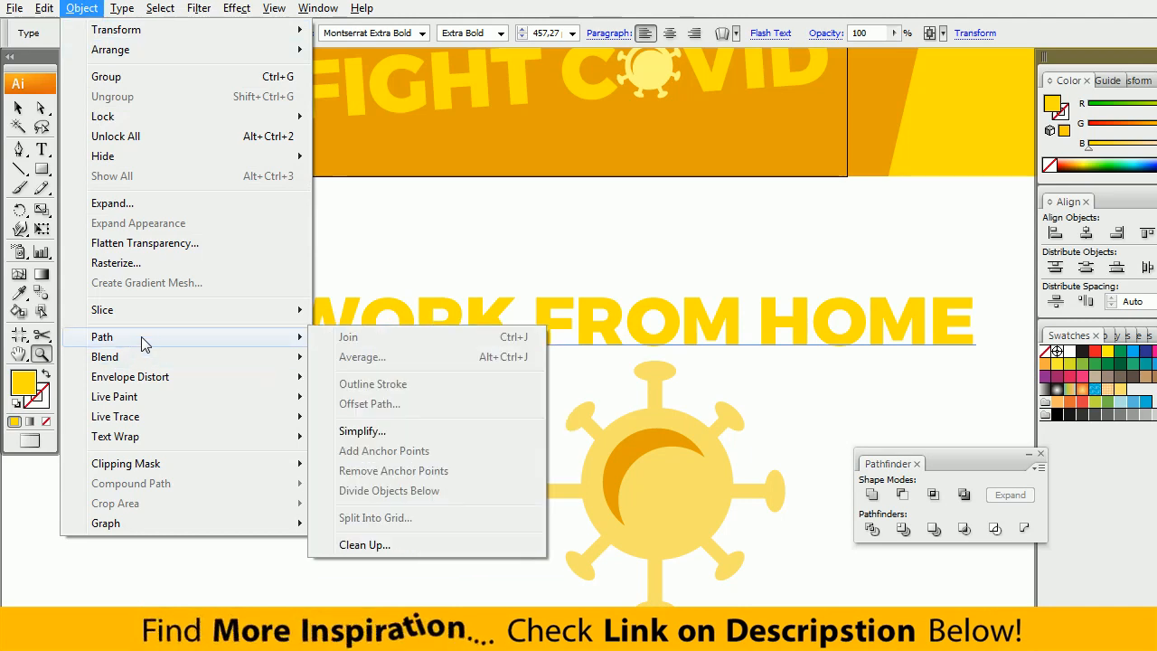
{"action": "mouse_move", "coordinate": [152, 7]}
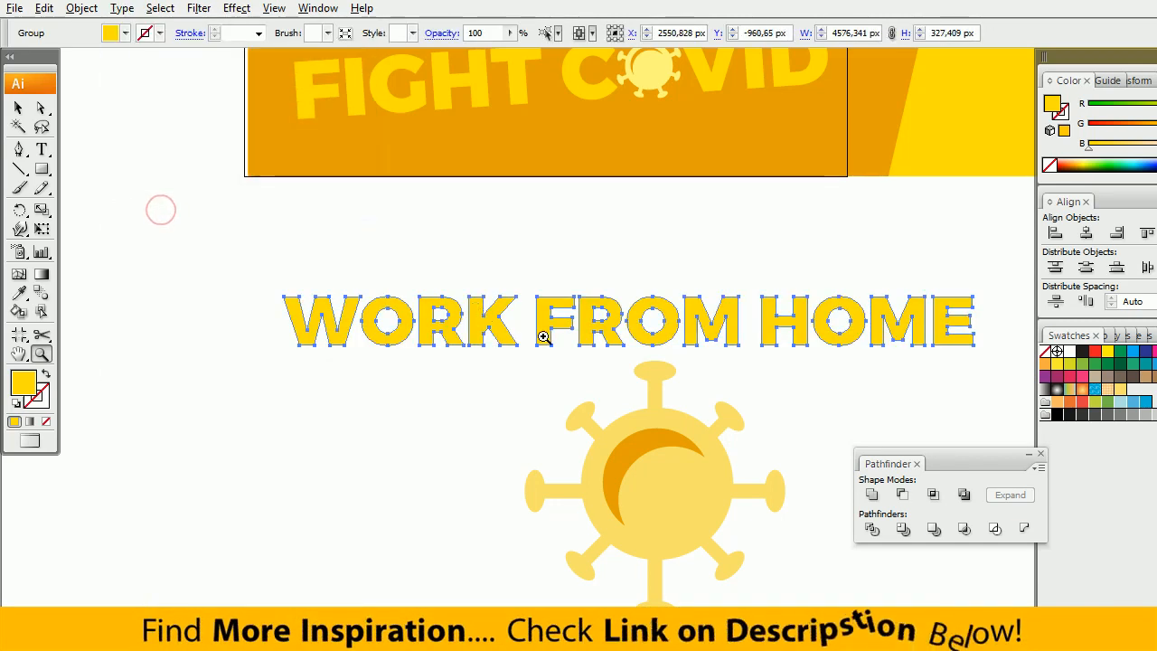
{"action": "left_click_drag", "start_coordinate": [546, 340], "coordinate": [445, 312]}
{"action": "key", "text": "ctrl+z"}
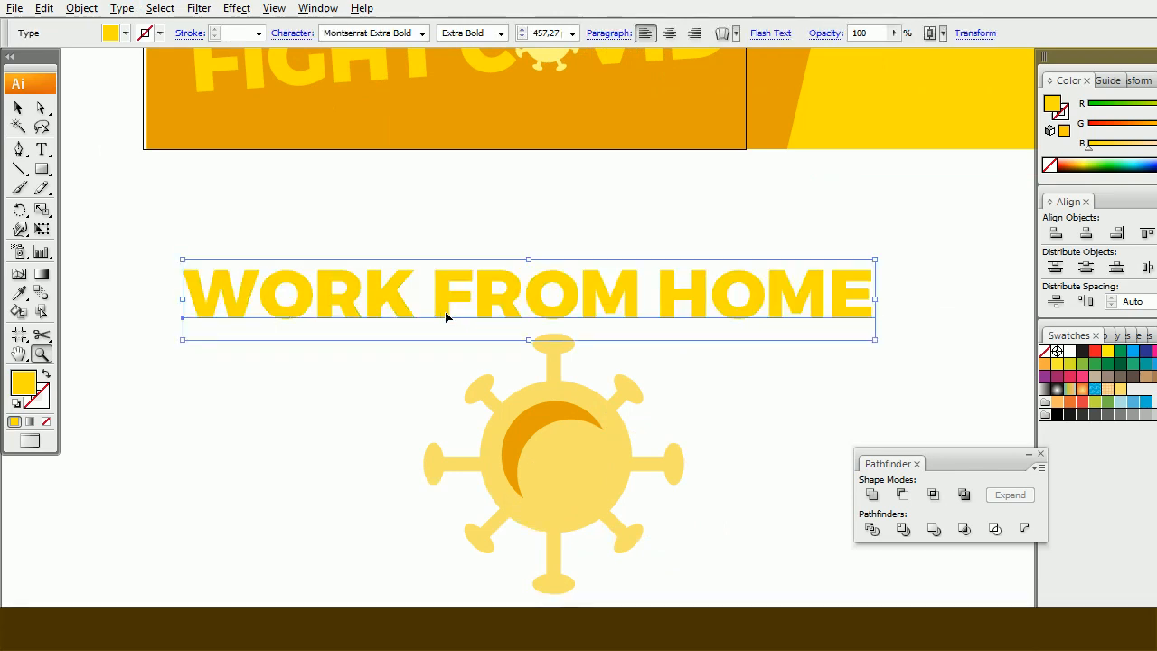
Convert the WORK FROM HOME text to outlines.
{"action": "key", "text": "ctrl+shift+c"}
{"action": "key", "text": "ctrl+shift+o"}
{"action": "key", "text": "ctrl+shift+a"}
{"action": "left_click", "coordinate": [455, 328], "text": "alt"}
{"action": "key", "text": "v"}
{"action": "left_click_drag", "start_coordinate": [492, 345], "coordinate": [744, 602]}
{"action": "left_click", "coordinate": [684, 537]}
{"action": "left_click_drag", "start_coordinate": [472, 301], "coordinate": [699, 326]}
{"action": "left_click", "coordinate": [528, 322]}
{"action": "left_click", "coordinate": [539, 316]}
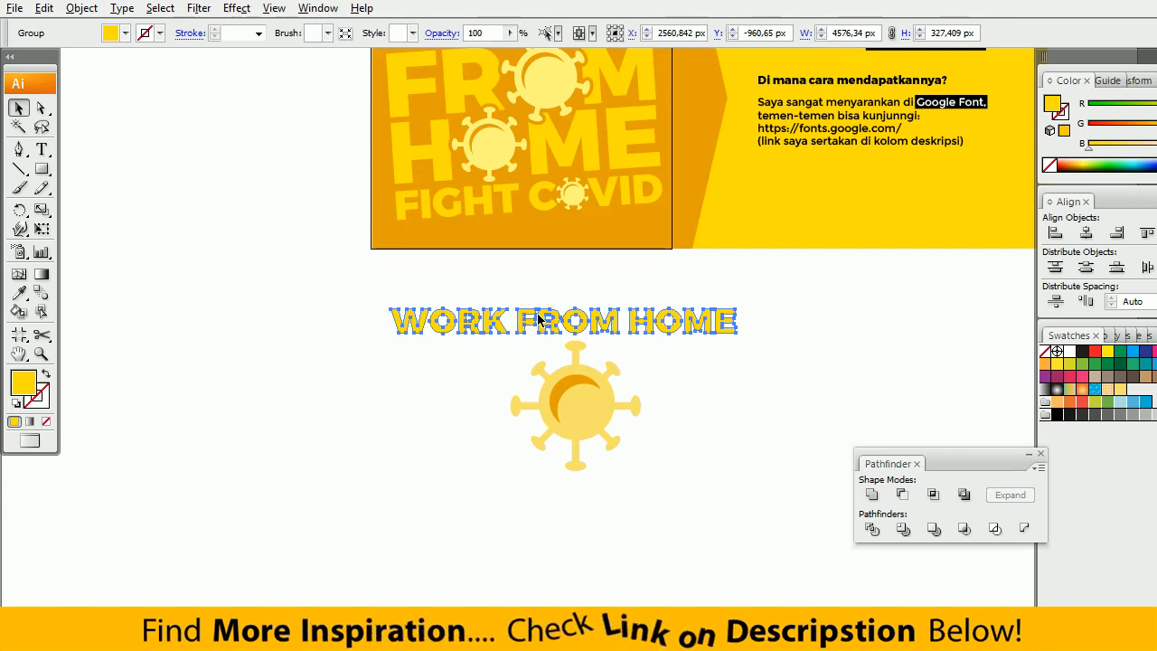
Ungroup the outlined lettering and regroup its letters into three separate words: WORK, FROM and HOME.
{"action": "key", "text": "ctrl+shift+g"}
{"action": "key", "text": "ctrl+shift+a"}
{"action": "left_click_drag", "start_coordinate": [361, 304], "coordinate": [506, 342]}
{"action": "key", "text": "ctrl+g"}
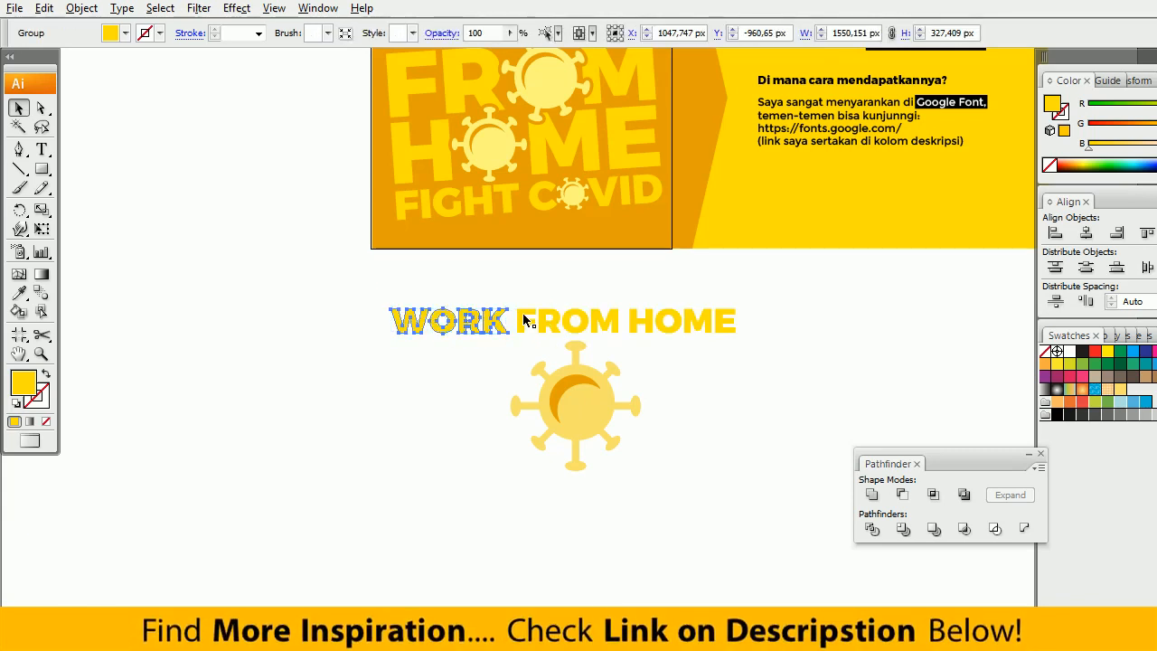
{"action": "left_click", "coordinate": [524, 287]}
{"action": "mouse_move", "coordinate": [587, 340]}
{"action": "left_mouse_down"}
{"action": "mouse_move", "coordinate": [609, 335]}
{"action": "mouse_move", "coordinate": [599, 331]}
{"action": "left_mouse_up"}
{"action": "key", "text": "ctrl+g"}
{"action": "left_click_drag", "start_coordinate": [635, 283], "coordinate": [721, 352]}
{"action": "key", "text": "ctrl+g"}
Move the virus clear of the lettering, and stack WORK, FROM and HOME in three horizontally centred lines.
{"action": "left_click_drag", "start_coordinate": [595, 400], "coordinate": [281, 366]}
{"action": "left_click_drag", "start_coordinate": [555, 317], "coordinate": [433, 350]}
{"action": "left_click_drag", "start_coordinate": [711, 331], "coordinate": [525, 405]}
{"action": "left_click", "coordinate": [382, 286]}
{"action": "left_click", "coordinate": [613, 35]}
{"action": "left_click", "coordinate": [559, 389]}
Set the width of the word FROM to 1550,151 px to match WORK.
{"action": "key", "text": "z"}
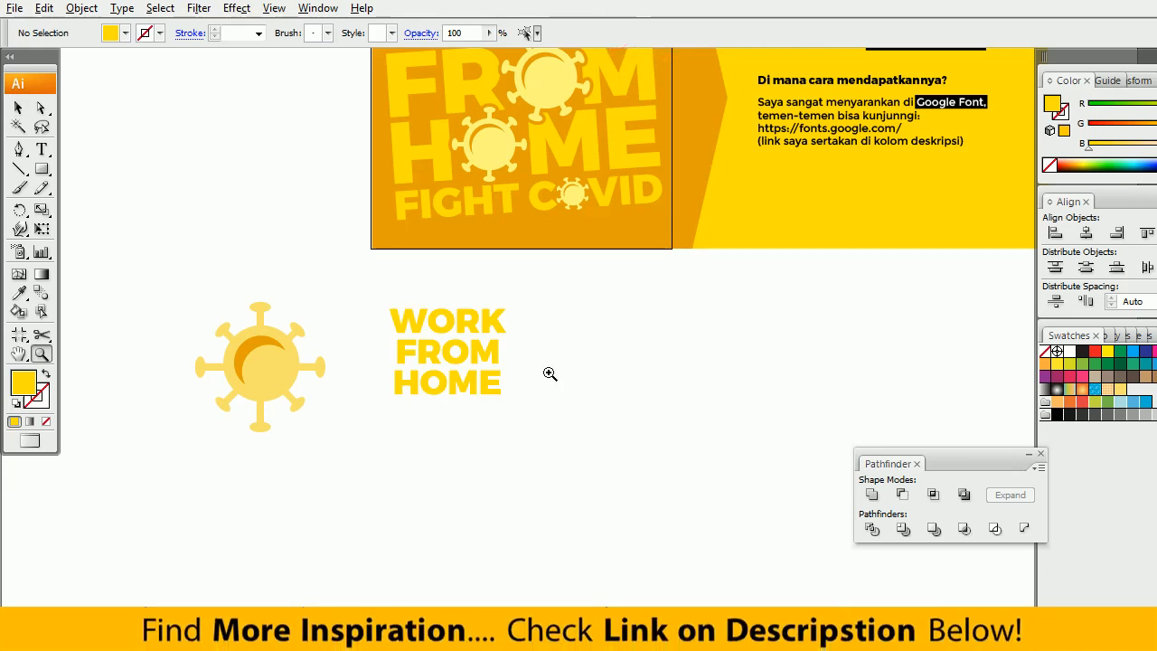
{"action": "left_click", "coordinate": [548, 374]}
{"action": "left_click_drag", "start_coordinate": [569, 355], "coordinate": [562, 395]}
{"action": "key", "text": "v"}
{"action": "left_click", "coordinate": [564, 372]}
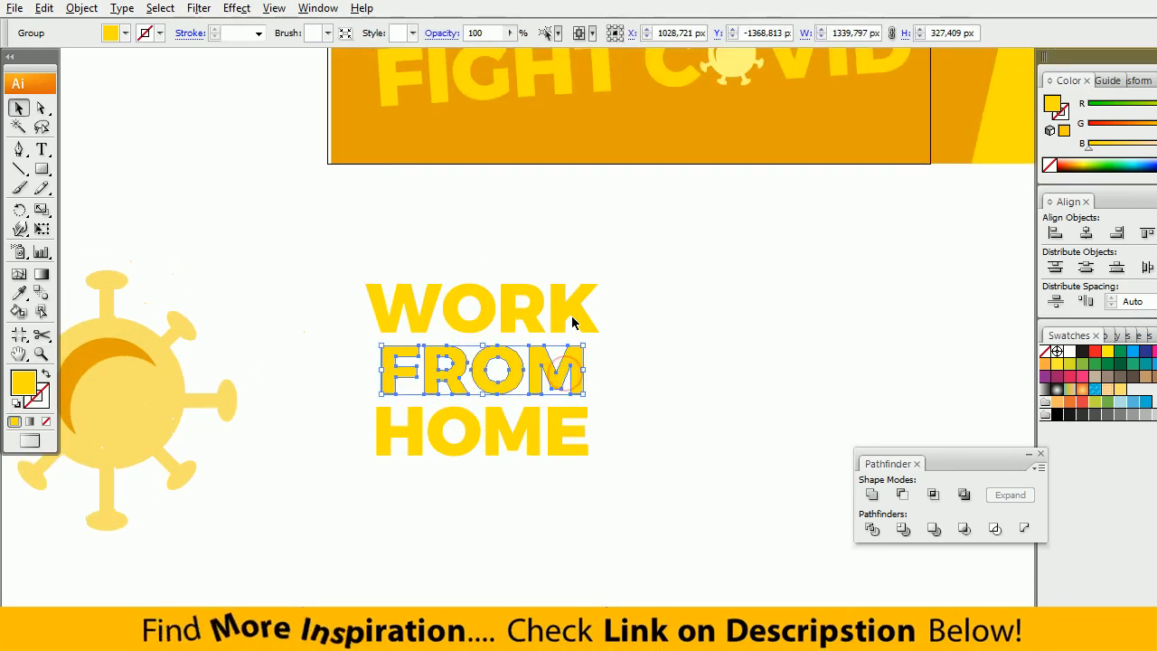
{"action": "left_click", "coordinate": [572, 318]}
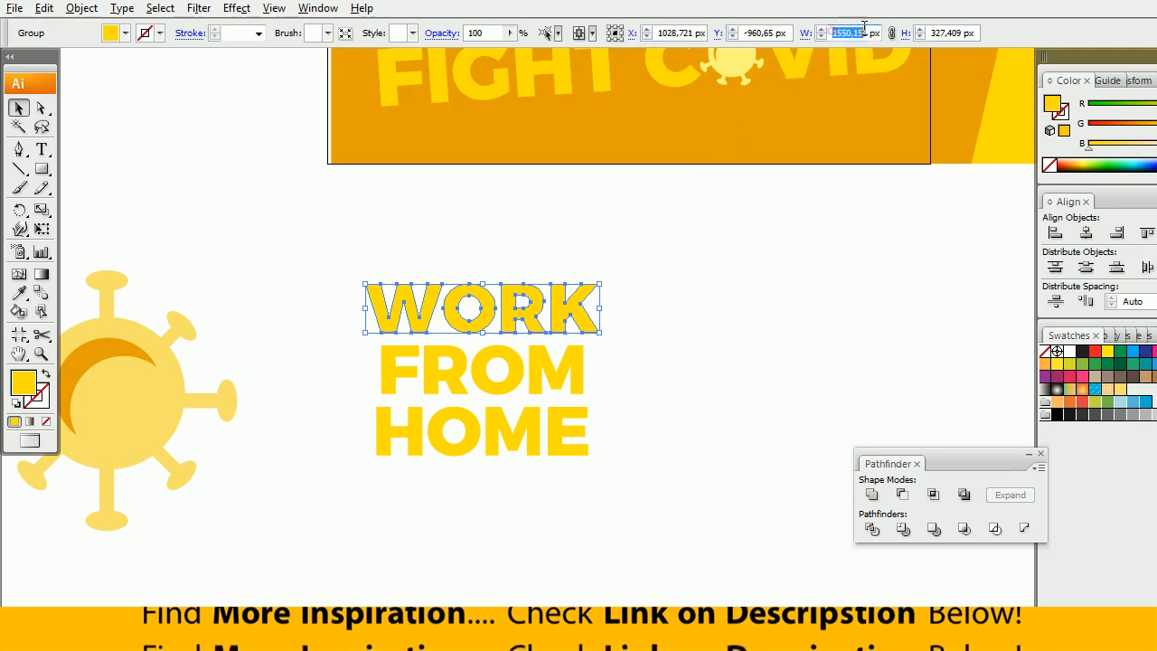
{"action": "left_click_drag", "start_coordinate": [834, 32], "coordinate": [884, 33]}
{"action": "left_click", "coordinate": [739, 373]}
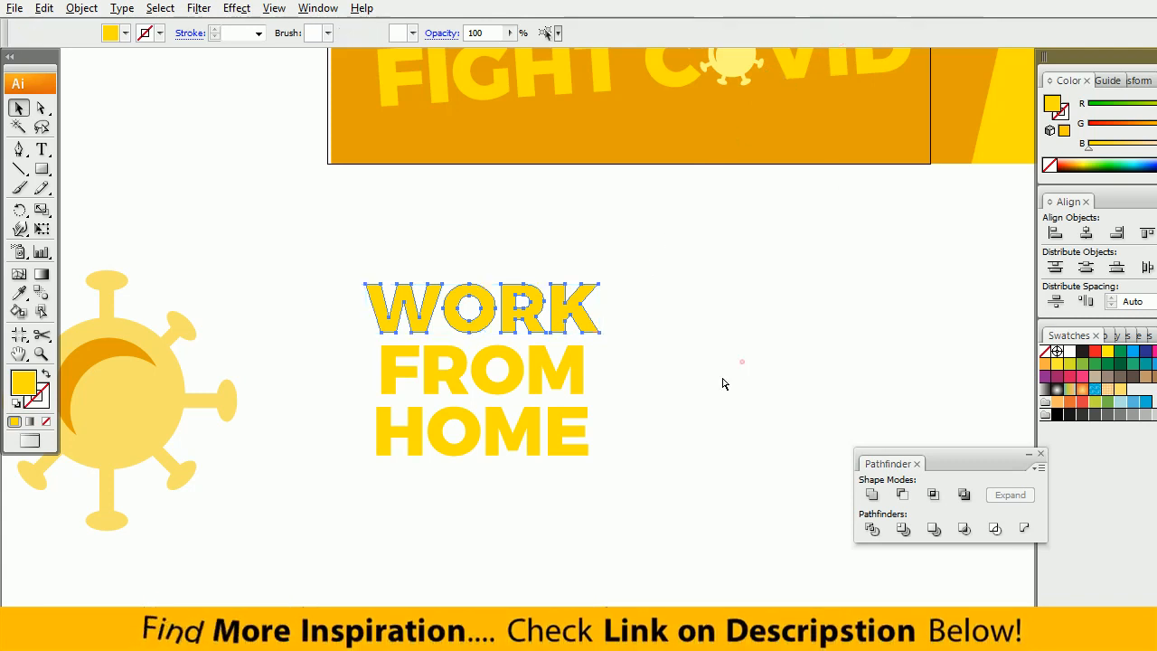
{"action": "left_click", "coordinate": [581, 386]}
{"action": "left_click_drag", "start_coordinate": [880, 32], "coordinate": [814, 33]}
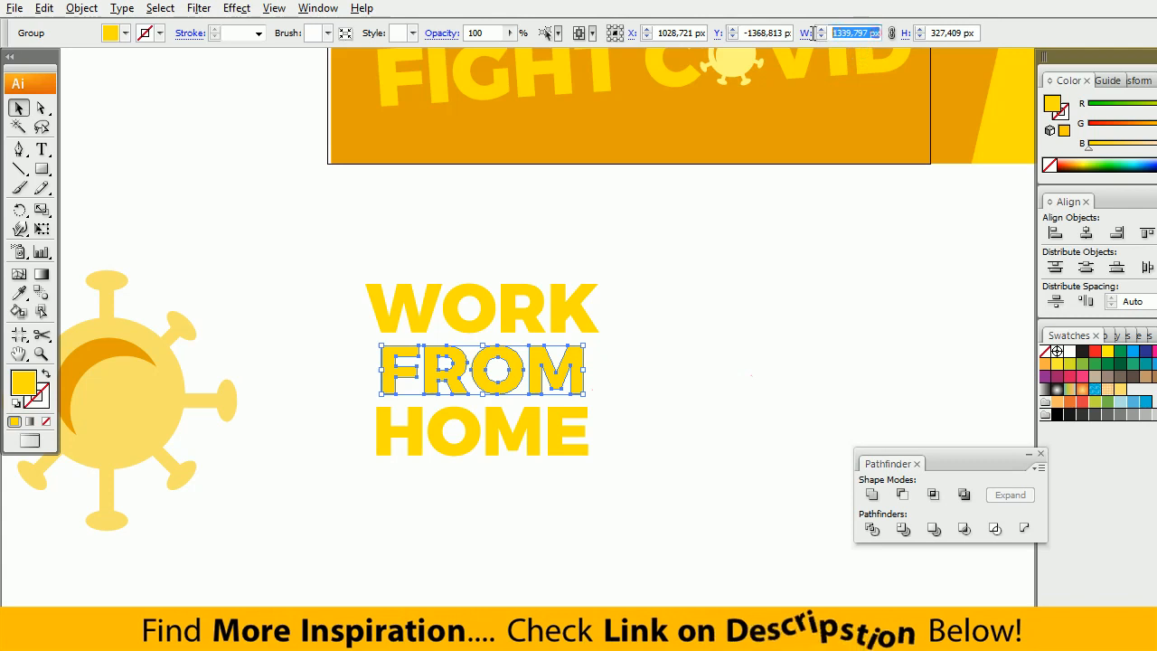
{"action": "type", "text": "1550,151"}
{"action": "key", "text": "Return"}
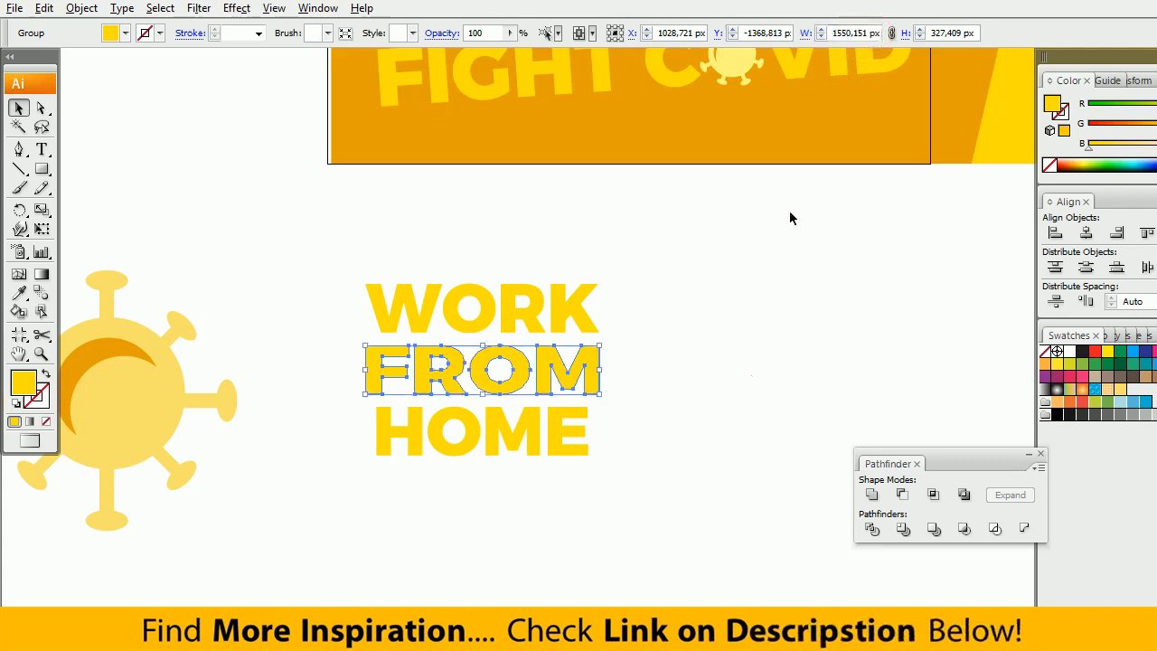
Stretch the word HOME to the same width as WORK.
{"action": "left_click", "coordinate": [573, 434]}
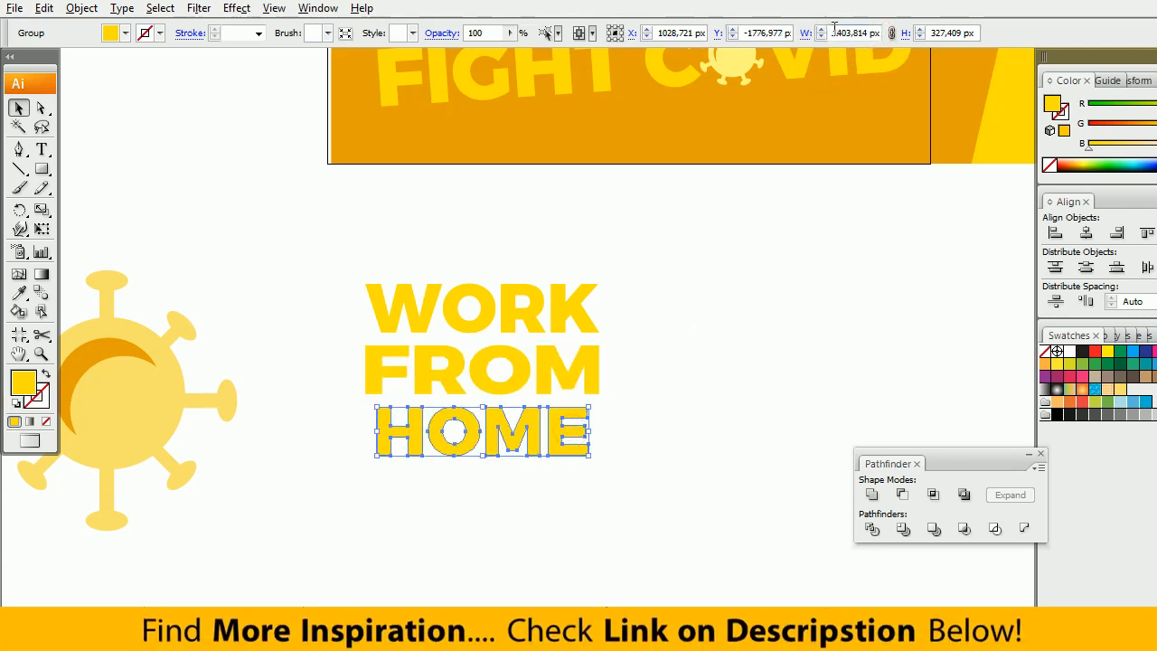
{"action": "type", "text": "0"}
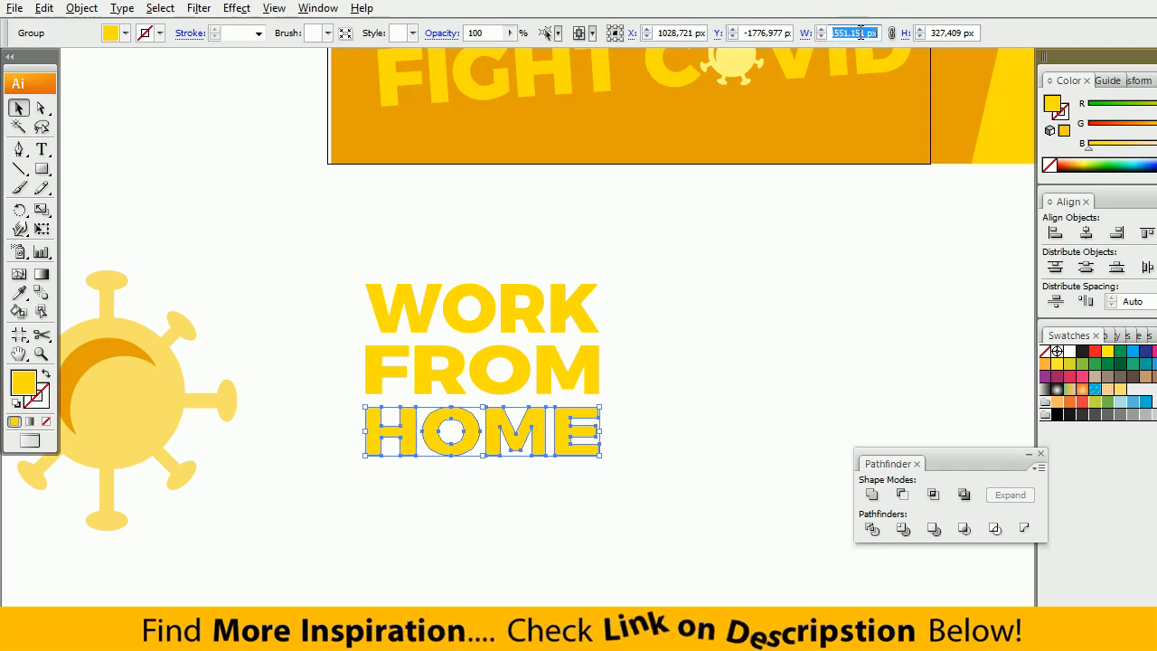
{"action": "key", "text": "Return"}
{"action": "key", "text": "ctrl+z"}
{"action": "left_click", "coordinate": [659, 329]}
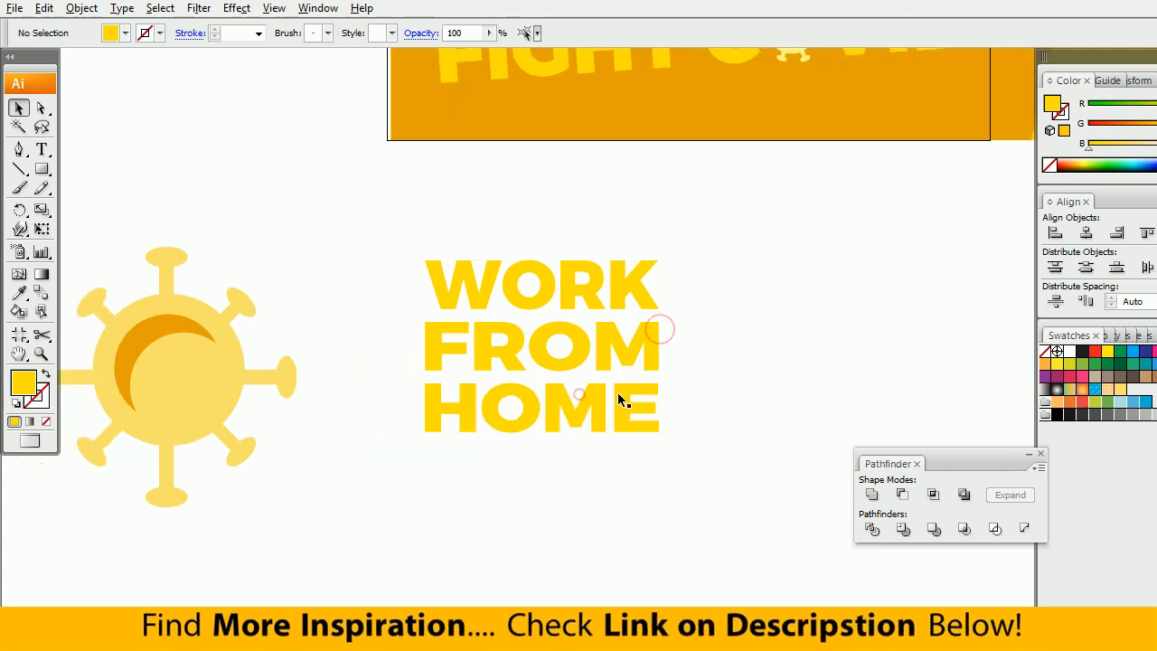
Delete the letter O from each of the three words.
{"action": "left_click", "coordinate": [545, 308]}
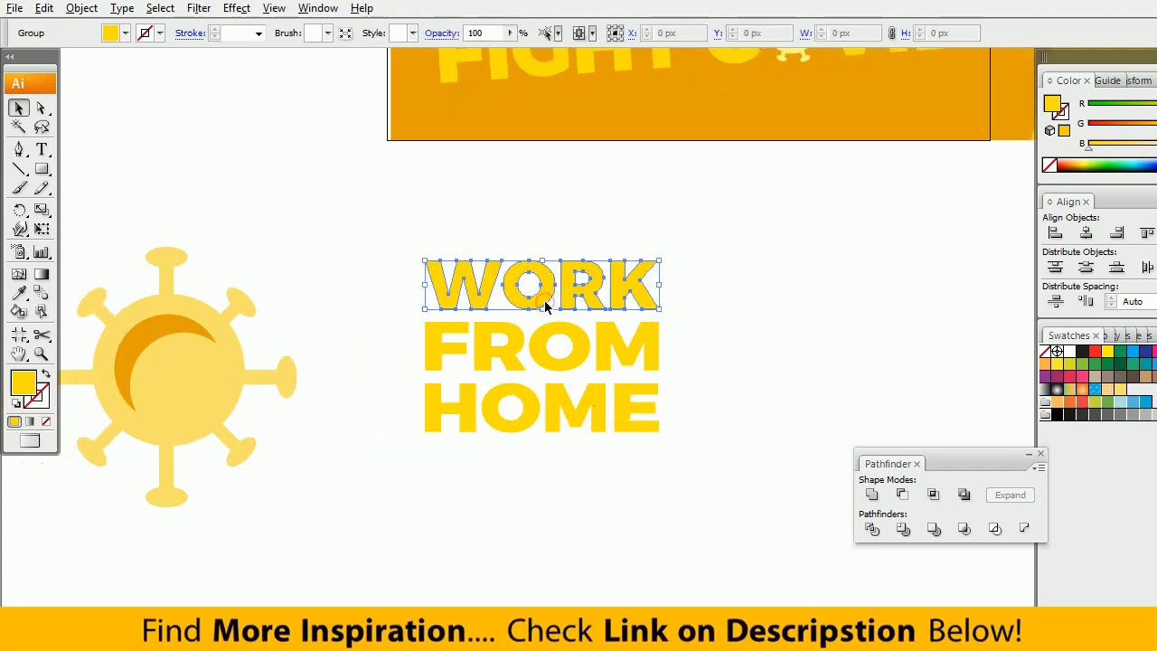
{"action": "left_click", "coordinate": [545, 307], "text": "shift"}
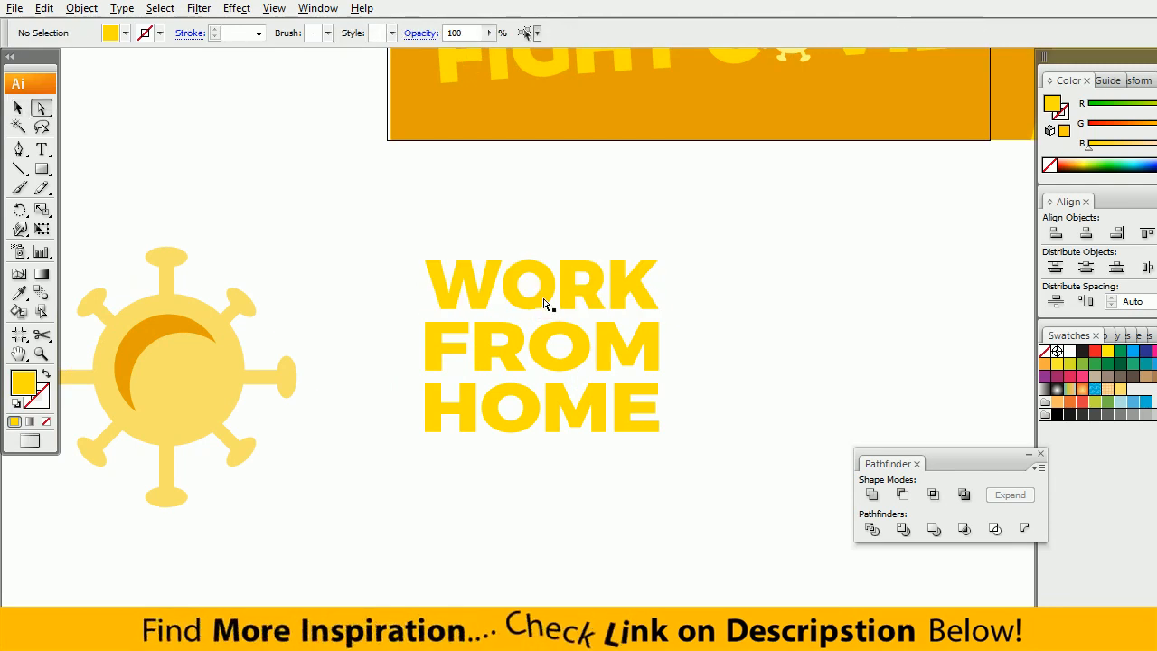
{"action": "left_click", "coordinate": [545, 305]}
{"action": "left_click", "coordinate": [578, 349], "text": "shift"}
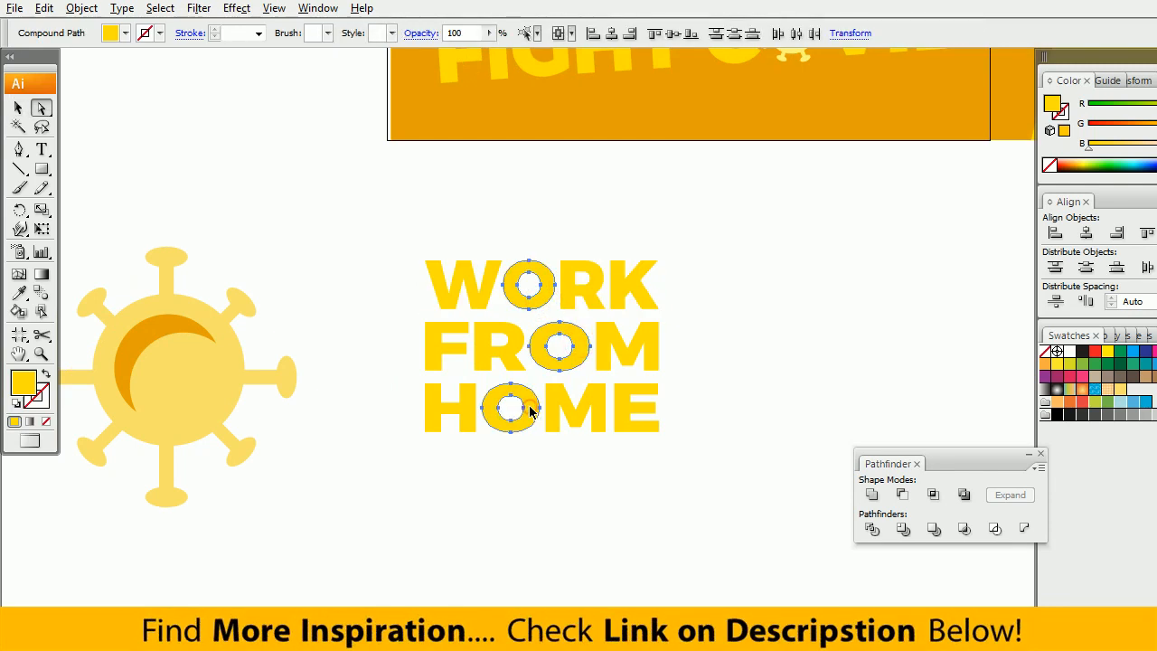
{"action": "key", "text": "Delete"}
{"action": "left_click_drag", "start_coordinate": [529, 411], "coordinate": [601, 398]}
Scale the virus down to about 408 px wide and fit it, slightly rotated, into the O gap of WORK.
{"action": "key", "text": "v"}
{"action": "left_click_drag", "start_coordinate": [188, 395], "coordinate": [311, 443]}
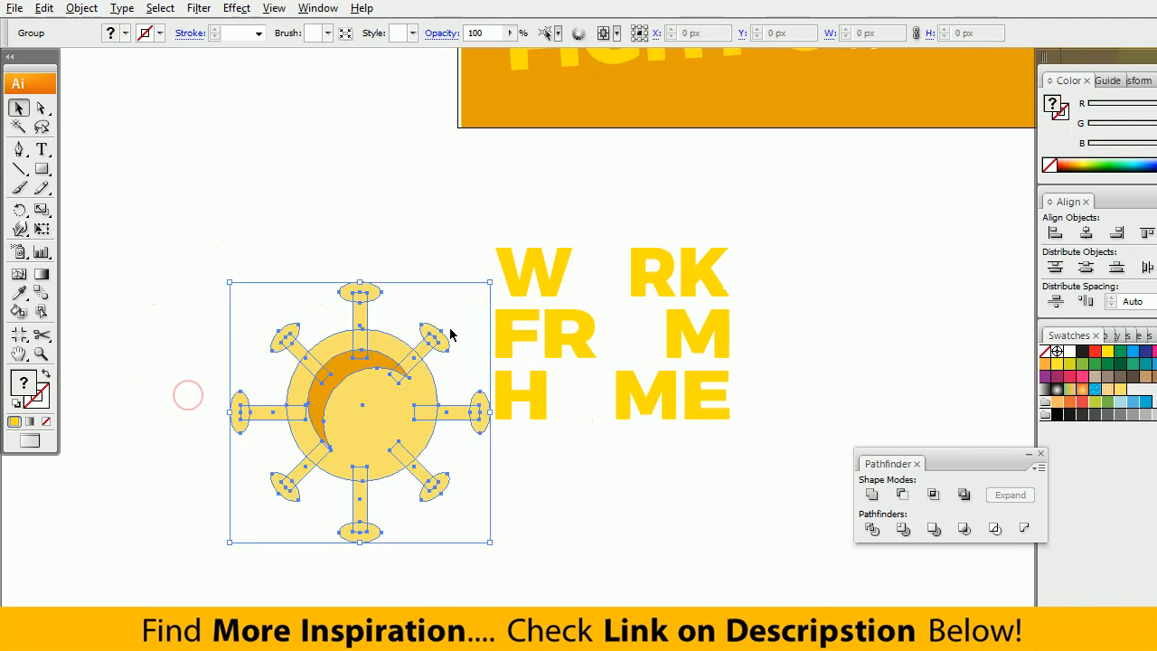
{"action": "left_click_drag", "start_coordinate": [491, 282], "coordinate": [337, 435]}
{"action": "left_click_drag", "start_coordinate": [283, 486], "coordinate": [606, 271]}
{"action": "left_click_drag", "start_coordinate": [652, 333], "coordinate": [629, 309]}
{"action": "left_click_drag", "start_coordinate": [633, 226], "coordinate": [627, 227]}
{"action": "left_click", "coordinate": [614, 290], "text": "ctrl"}
{"action": "left_click", "coordinate": [614, 290], "text": "ctrl"}
{"action": "left_click_drag", "start_coordinate": [584, 274], "coordinate": [450, 185]}
{"action": "left_click_drag", "start_coordinate": [426, 364], "coordinate": [468, 365]}
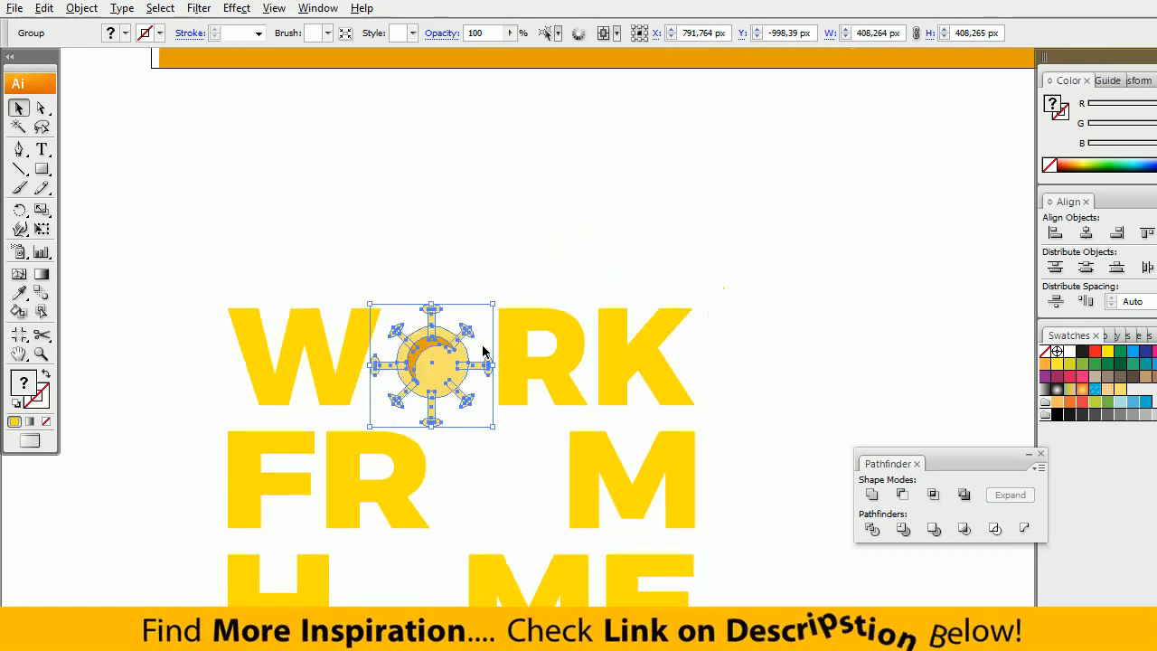
{"action": "left_click", "coordinate": [488, 293]}
{"action": "left_click_drag", "start_coordinate": [509, 431], "coordinate": [471, 337]}
Copy the virus into the O gap of FROM, rotating it and enlarging it to about 485 px wide.
{"action": "left_click_drag", "start_coordinate": [418, 291], "coordinate": [485, 402]}
{"action": "left_click_drag", "start_coordinate": [528, 318], "coordinate": [572, 465]}
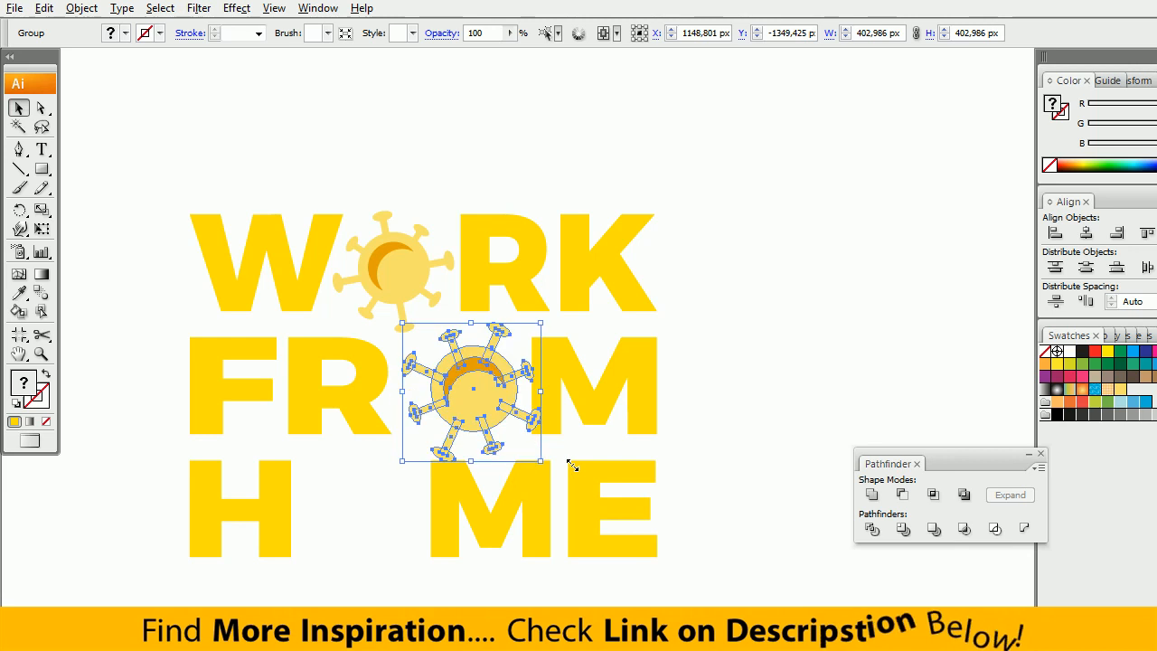
{"action": "left_click_drag", "start_coordinate": [403, 462], "coordinate": [396, 468]}
{"action": "left_click_drag", "start_coordinate": [470, 398], "coordinate": [461, 398]}
Copy the FROM virus into the O gap of HOME, rotating it and enlarging it to about 498 px wide.
{"action": "left_click_drag", "start_coordinate": [459, 437], "coordinate": [395, 510]}
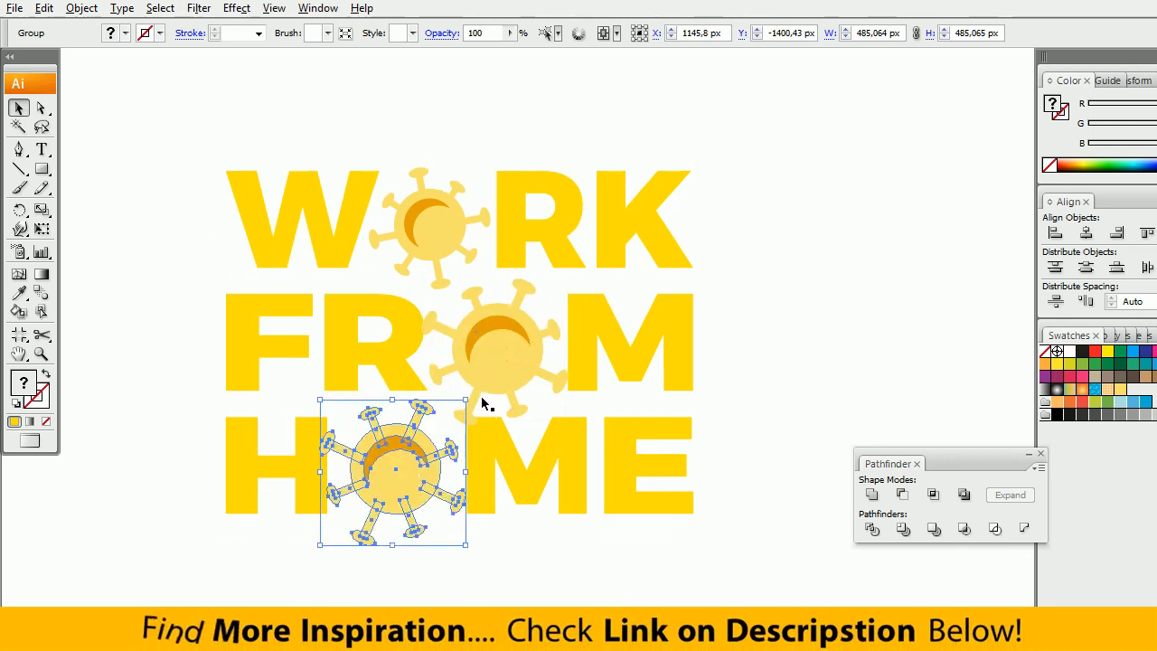
{"action": "left_click_drag", "start_coordinate": [481, 396], "coordinate": [398, 389]}
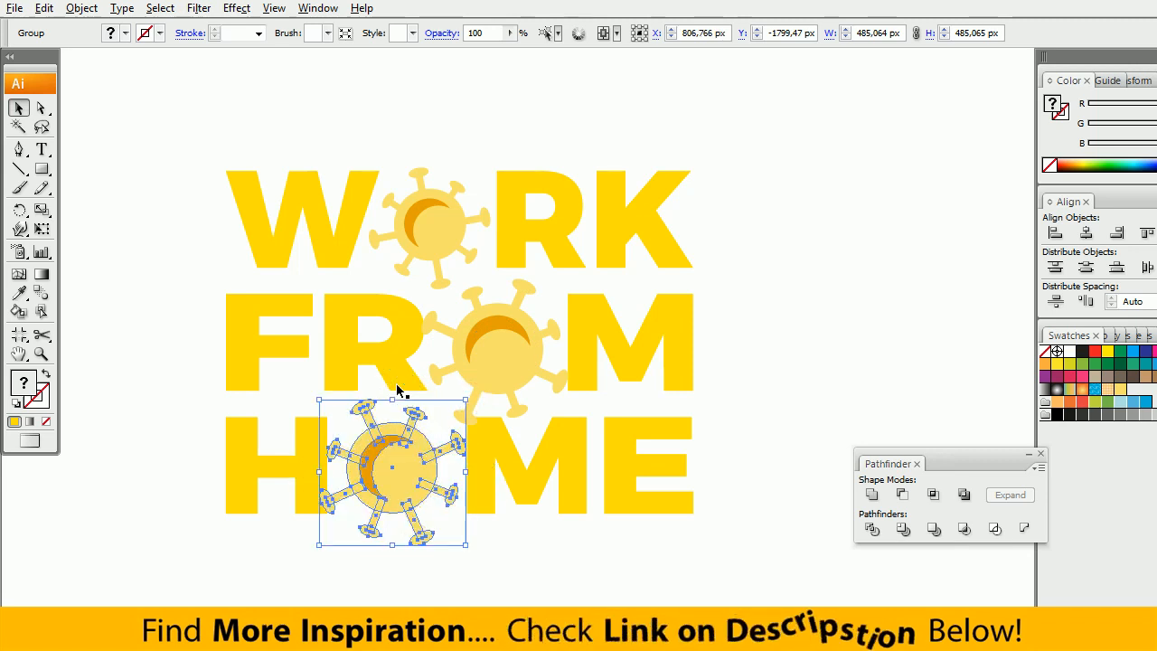
{"action": "left_click_drag", "start_coordinate": [467, 547], "coordinate": [470, 550]}
{"action": "left_click", "coordinate": [469, 548]}
{"action": "left_click", "coordinate": [413, 481]}
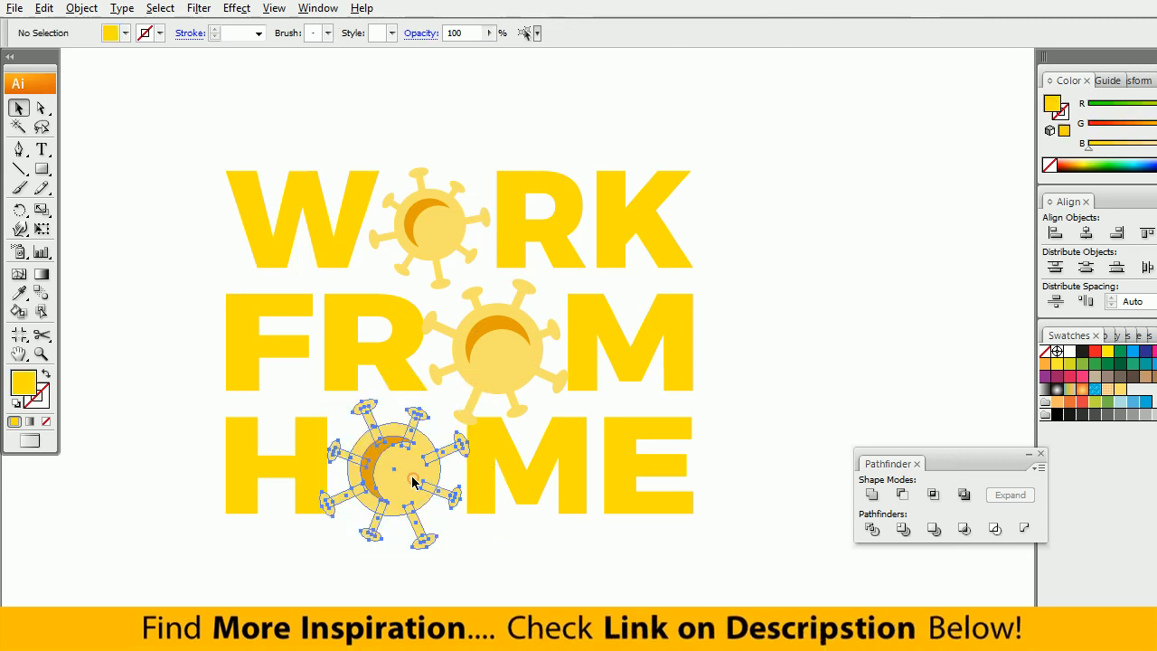
{"action": "left_click_drag", "start_coordinate": [417, 483], "coordinate": [417, 480]}
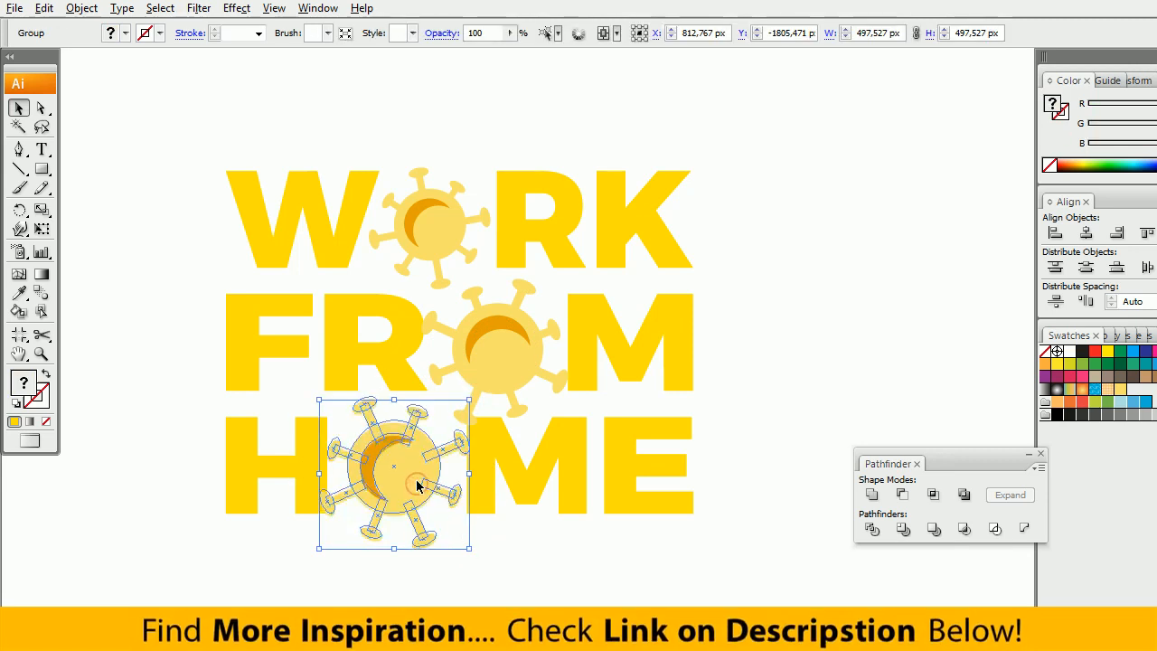
{"action": "left_click", "coordinate": [462, 485]}
Fine-tune the position of the virus between the R and M of FROM.
{"action": "key", "text": "z"}
{"action": "left_click", "coordinate": [493, 437], "text": "alt"}
{"action": "left_click_drag", "start_coordinate": [613, 343], "coordinate": [552, 347]}
{"action": "key", "text": "v"}
{"action": "key", "text": "ctrl+shift+a"}
{"action": "key", "text": "z"}
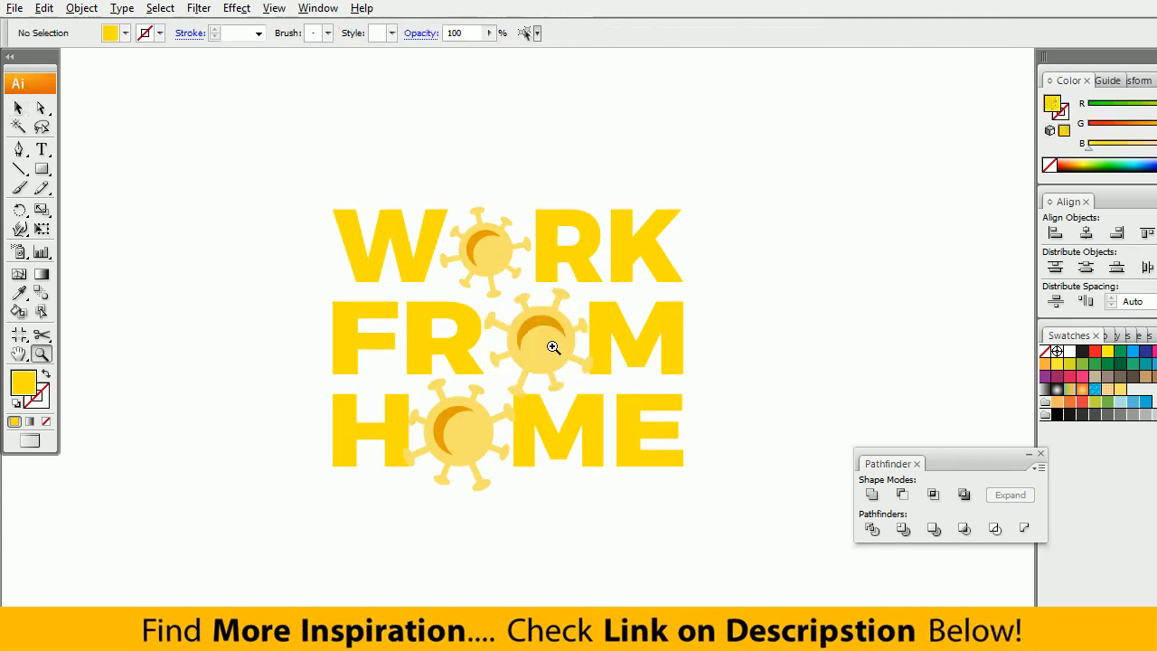
{"action": "key", "text": "v"}
{"action": "left_click", "coordinate": [553, 349]}
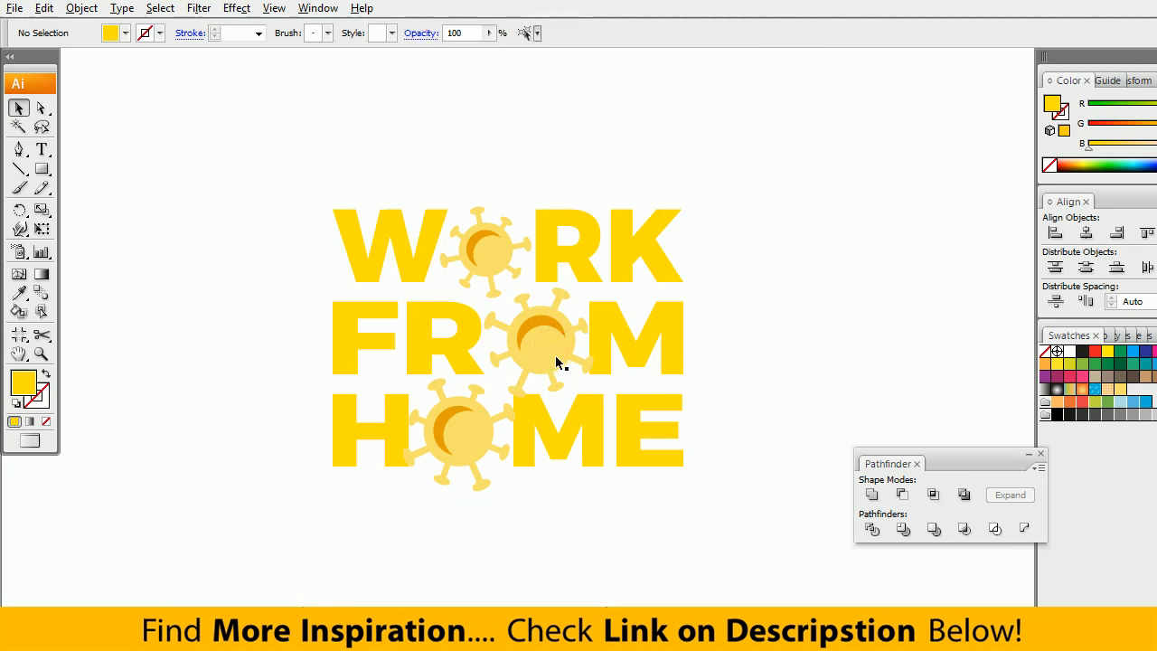
{"action": "left_click", "coordinate": [555, 361]}
{"action": "key", "text": "ctrl+shift+a"}
{"action": "key", "text": "z"}
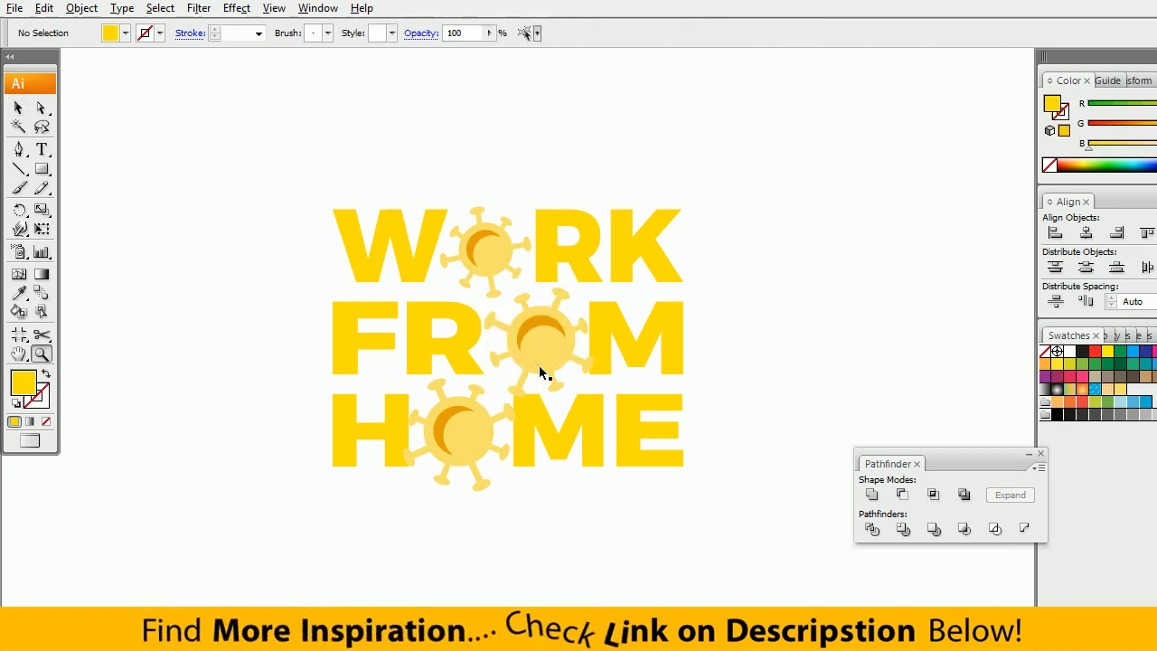
{"action": "left_click", "coordinate": [511, 354]}
{"action": "left_click_drag", "start_coordinate": [547, 362], "coordinate": [482, 385]}
{"action": "key", "text": "v"}
{"action": "left_click_drag", "start_coordinate": [553, 376], "coordinate": [549, 370]}
{"action": "key", "text": "ctrl+shift+a"}
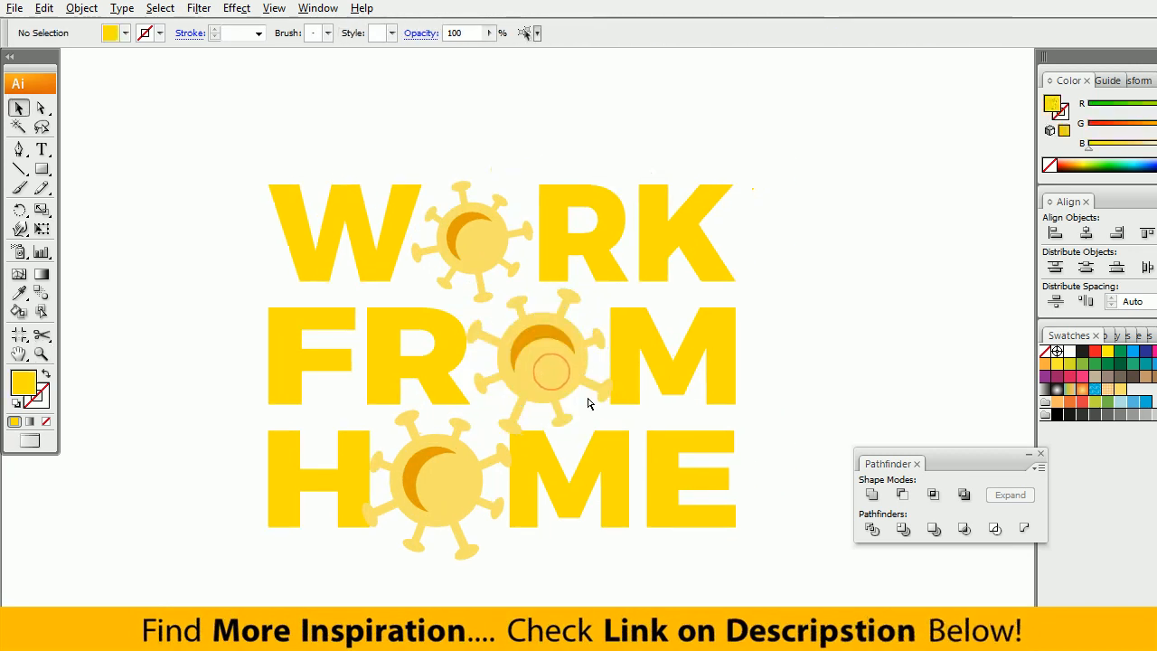
Draw a background rectangle around the lettering in the finished artwork's orange, and send it to the back.
{"action": "key", "text": "z"}
{"action": "left_click", "coordinate": [573, 326], "text": "alt"}
{"action": "left_click", "coordinate": [573, 327], "text": "alt"}
{"action": "left_click", "coordinate": [573, 326], "text": "alt"}
{"action": "key", "text": "a"}
{"action": "left_click_drag", "start_coordinate": [573, 328], "coordinate": [573, 535]}
{"action": "left_click", "coordinate": [492, 274]}
{"action": "key", "text": "ctrl+shift+bracketleft"}
{"action": "key", "text": "ctrl+shift+a"}
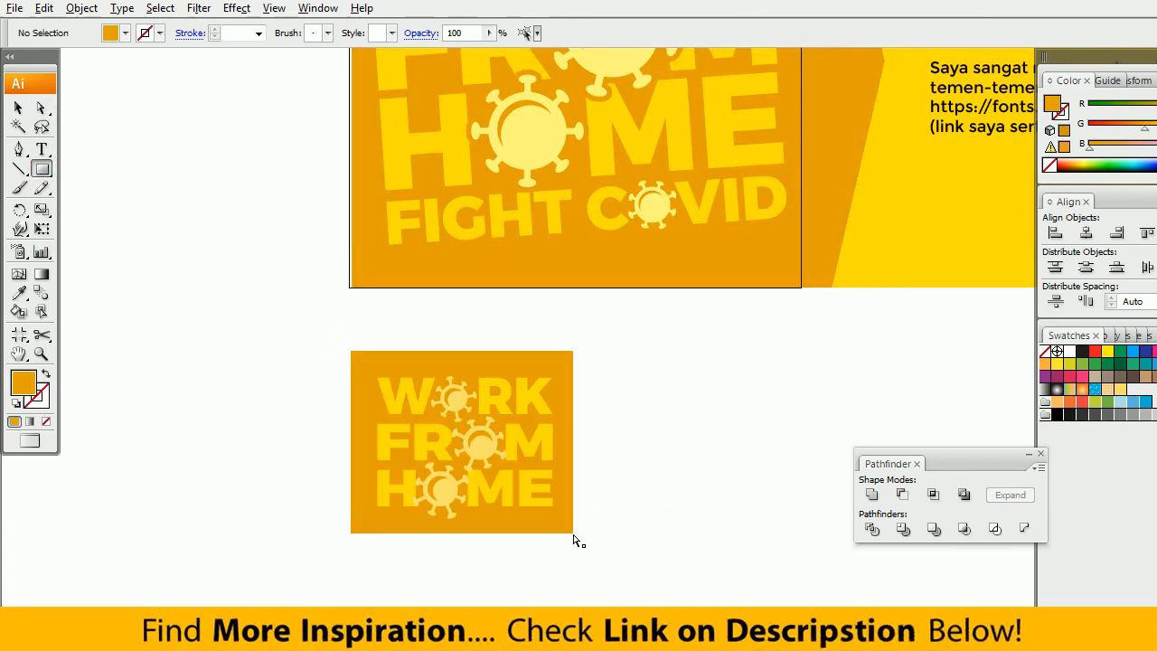
Nudge the FROM virus slightly closer to the letter R.
{"action": "key", "text": "z"}
{"action": "left_click", "coordinate": [520, 498]}
{"action": "key", "text": "ctrl+plus"}
{"action": "key", "text": "ctrl+plus"}
{"action": "left_click_drag", "start_coordinate": [579, 382], "coordinate": [550, 564]}
{"action": "key", "text": "v"}
{"action": "left_click_drag", "start_coordinate": [587, 404], "coordinate": [582, 406]}
{"action": "key", "text": "ctrl+shift+a"}
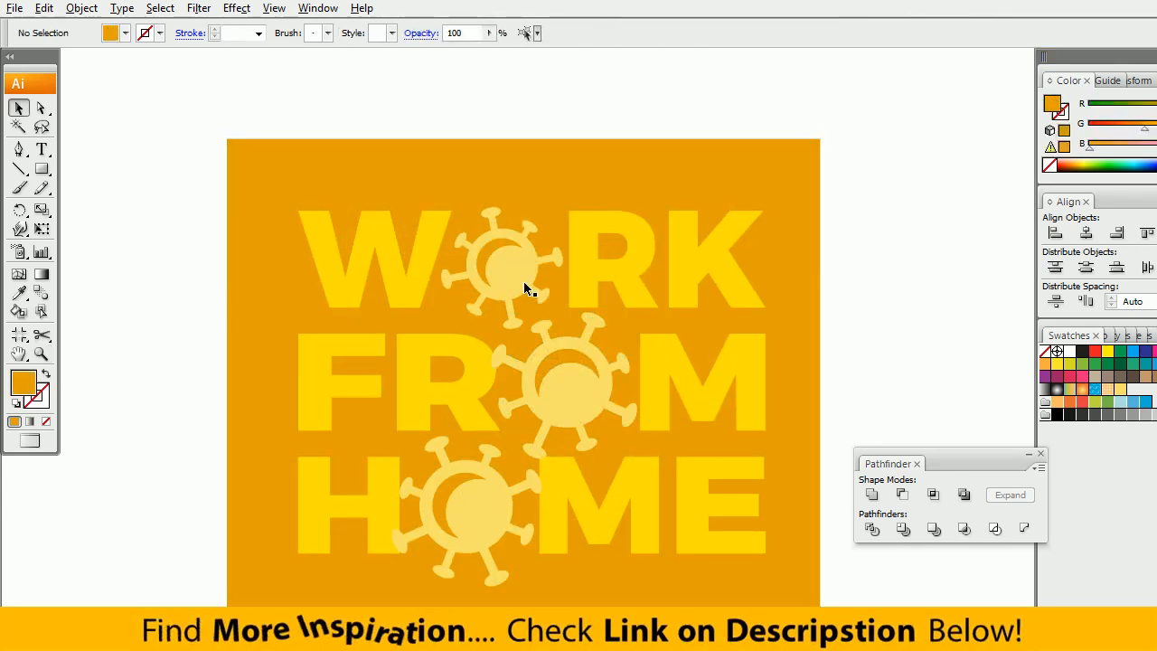
{"action": "left_click", "coordinate": [524, 281]}
{"action": "left_click", "coordinate": [590, 396], "text": "shift"}
{"action": "left_click", "coordinate": [495, 518], "text": "shift"}
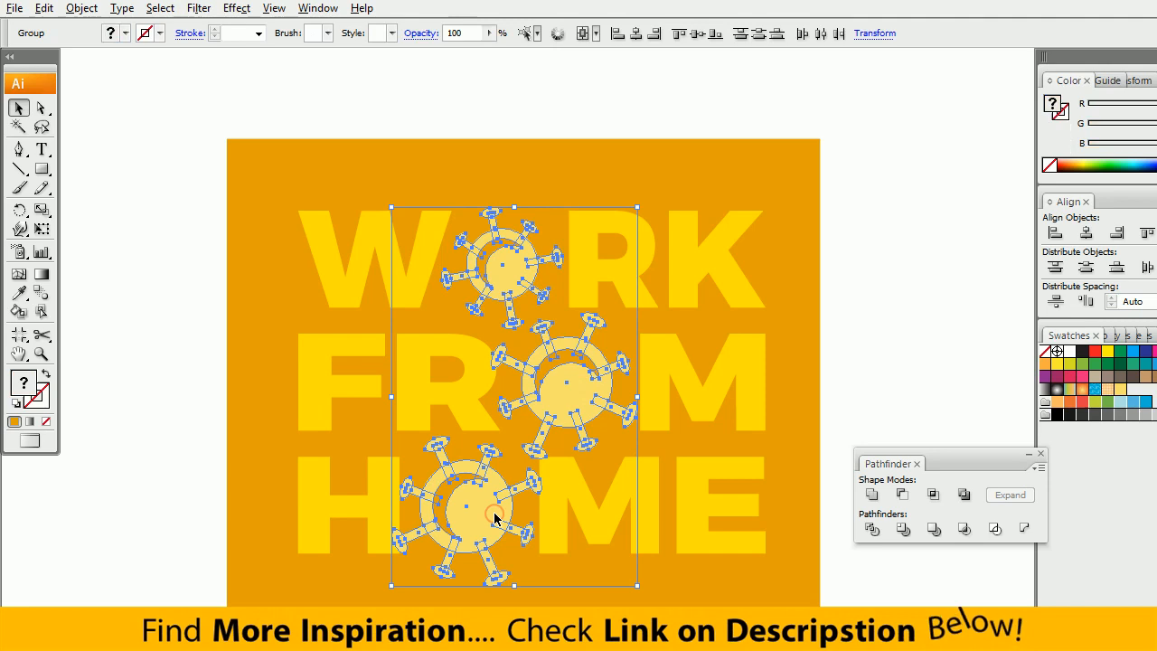
{"action": "key", "text": "ctrl+shift+b"}
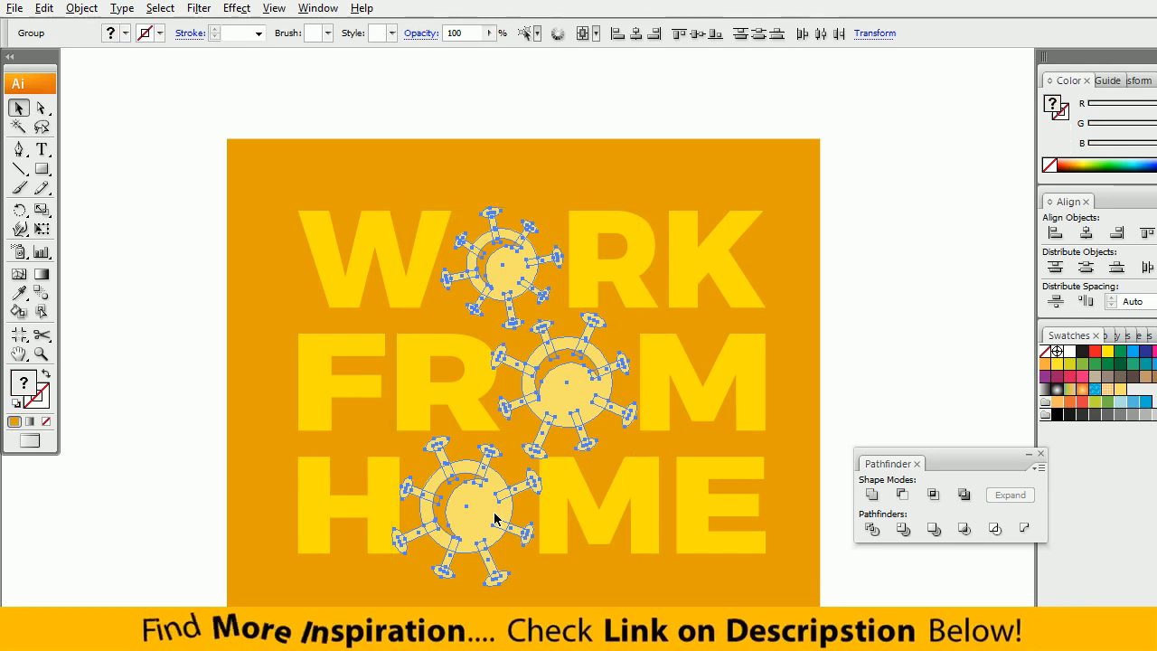
{"action": "key", "text": "ctrl+shift+b"}
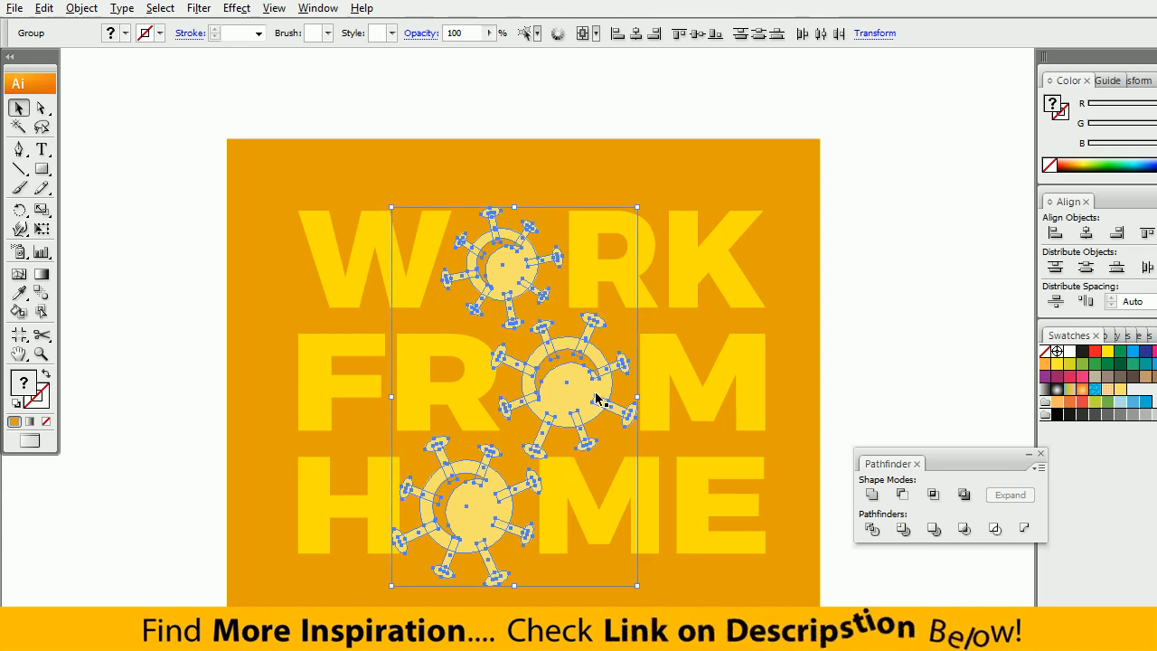
{"action": "left_click_drag", "start_coordinate": [595, 398], "coordinate": [667, 411]}
{"action": "key", "text": "ctrl+z"}
Duplicate the three viruses beside the originals, and unite the originals into one expanded shape.
{"action": "left_click", "coordinate": [518, 284], "text": "shift"}
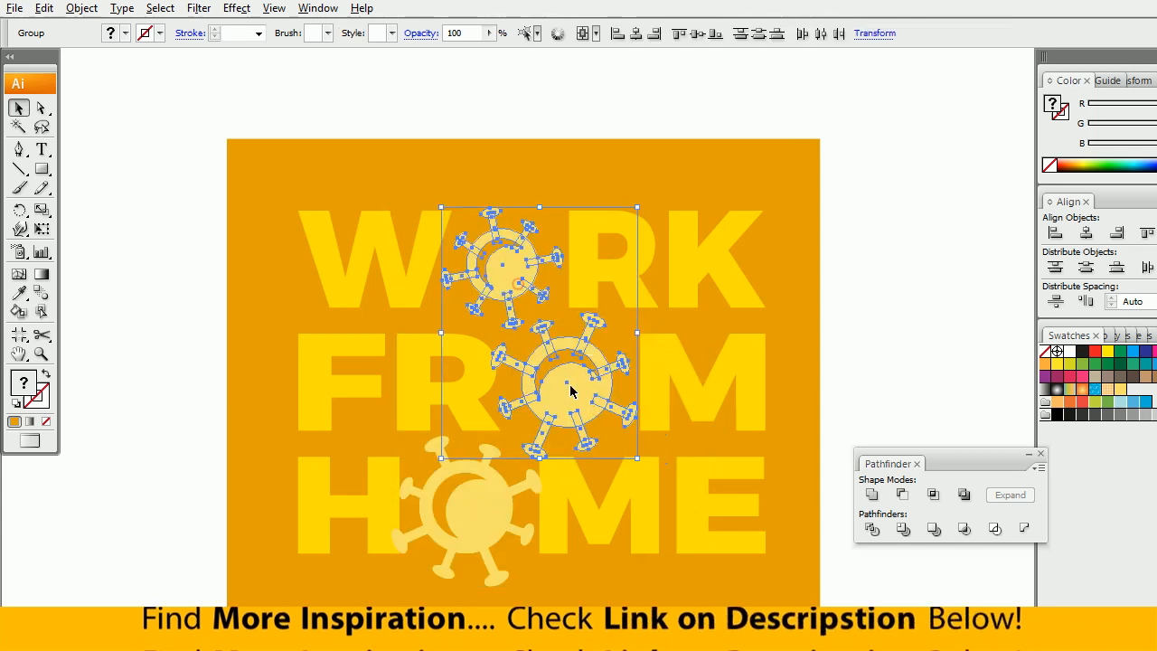
{"action": "left_click_drag", "start_coordinate": [491, 492], "coordinate": [601, 504]}
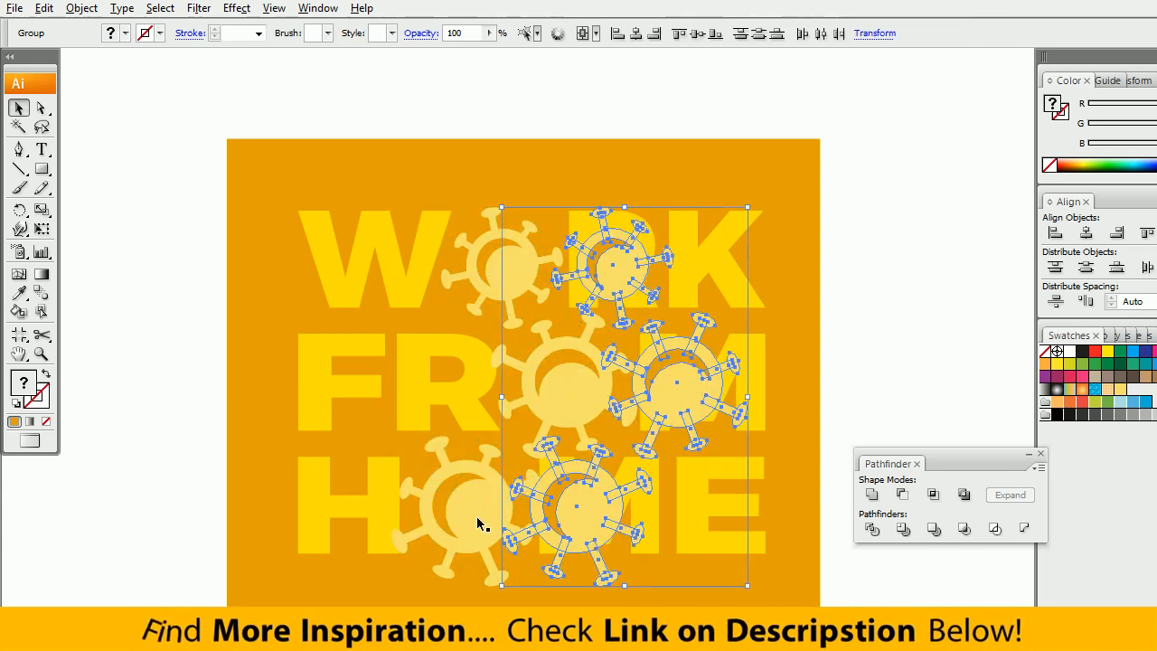
{"action": "left_click", "coordinate": [477, 516]}
{"action": "left_click", "coordinate": [582, 403], "text": "shift"}
{"action": "left_click", "coordinate": [547, 312], "text": "shift"}
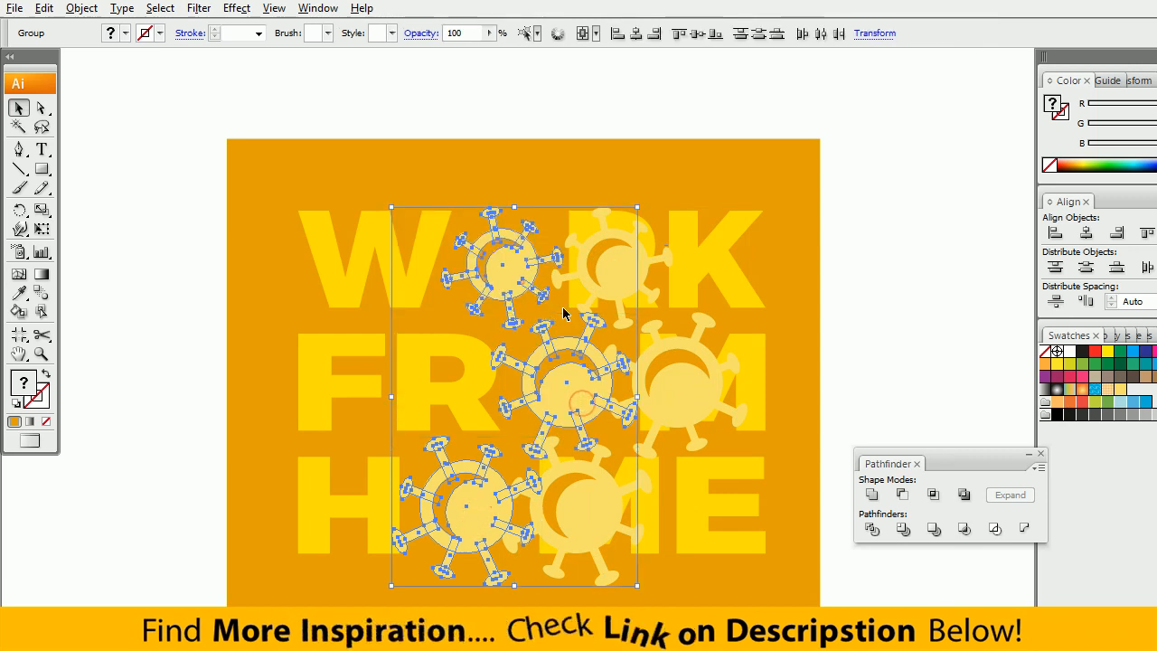
{"action": "left_click", "coordinate": [872, 495]}
{"action": "key", "text": "ctrl+shift+g"}
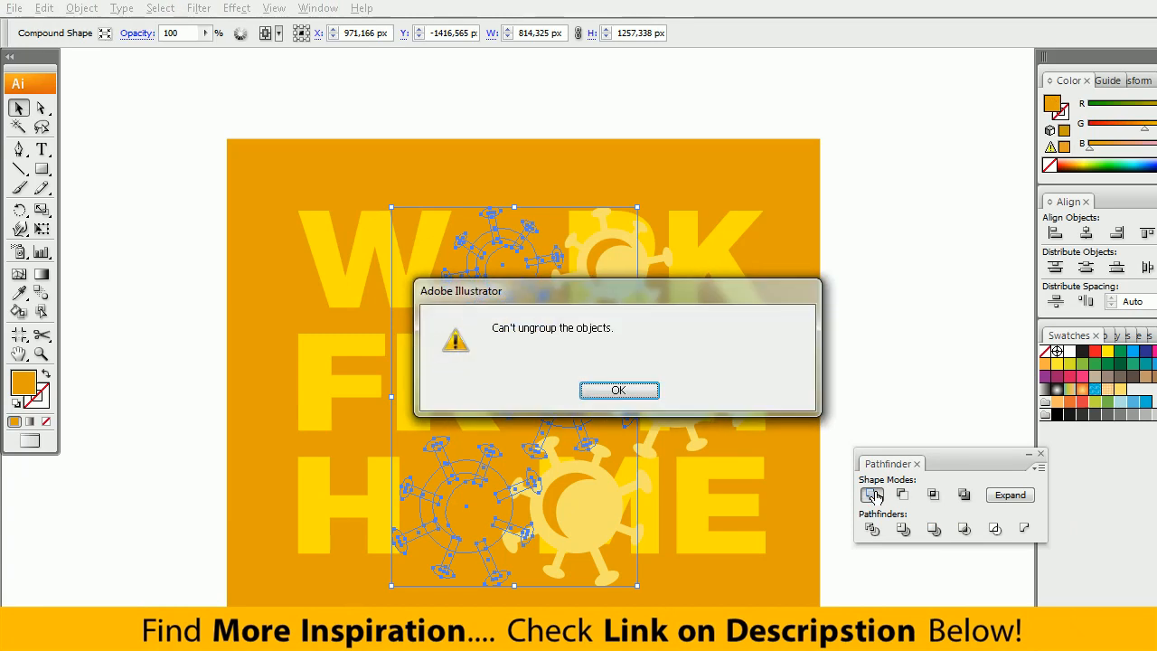
{"action": "left_click", "coordinate": [633, 393]}
{"action": "left_click", "coordinate": [1010, 494]}
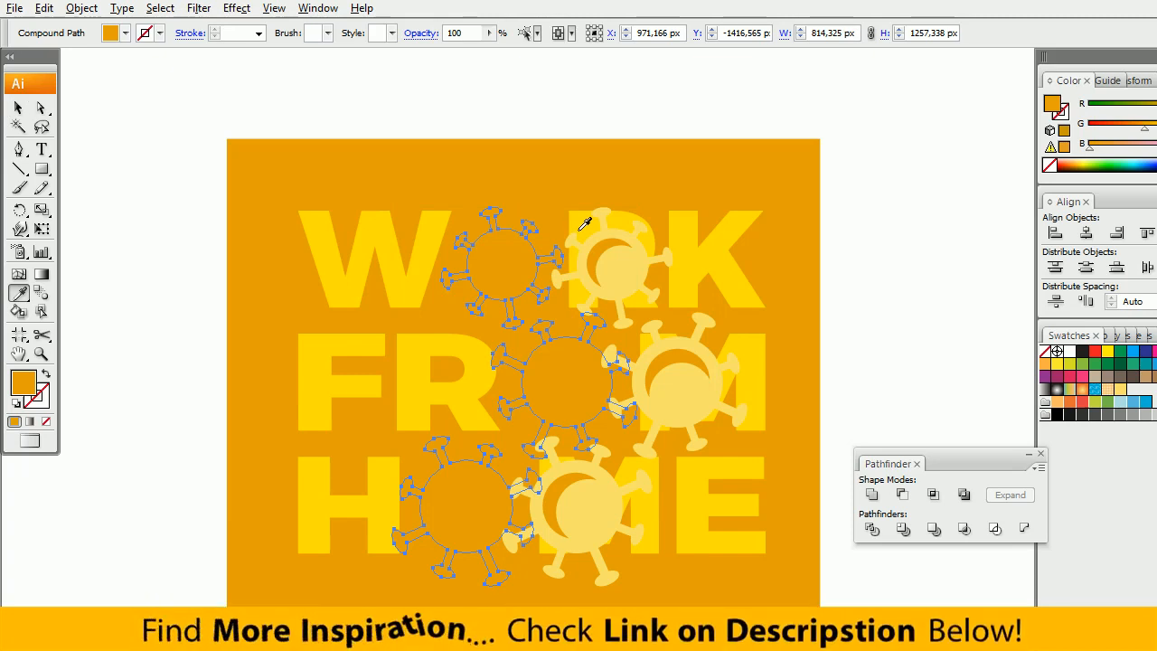
Reset the united virus silhouettes to the default stroke and remove their fill, leaving a 1 pt black outline.
{"action": "left_click", "coordinate": [872, 320], "text": "ctrl"}
{"action": "key", "text": "v"}
{"action": "left_click", "coordinate": [526, 383]}
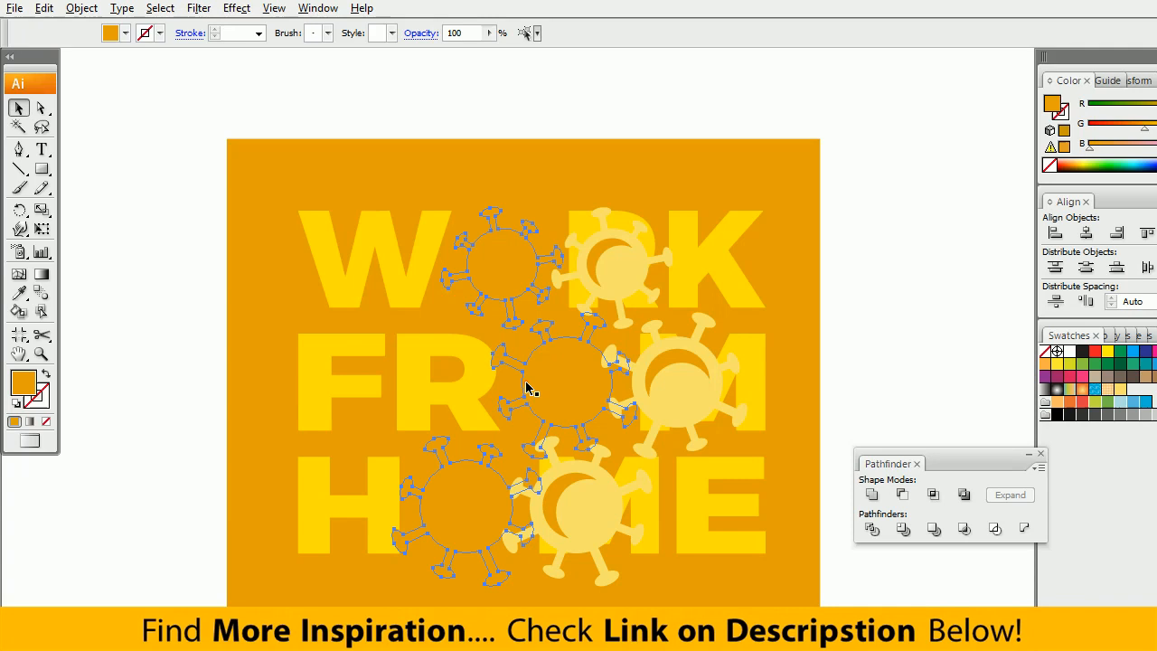
{"action": "left_click", "coordinate": [17, 403]}
{"action": "left_click", "coordinate": [46, 422]}
{"action": "left_click", "coordinate": [132, 333]}
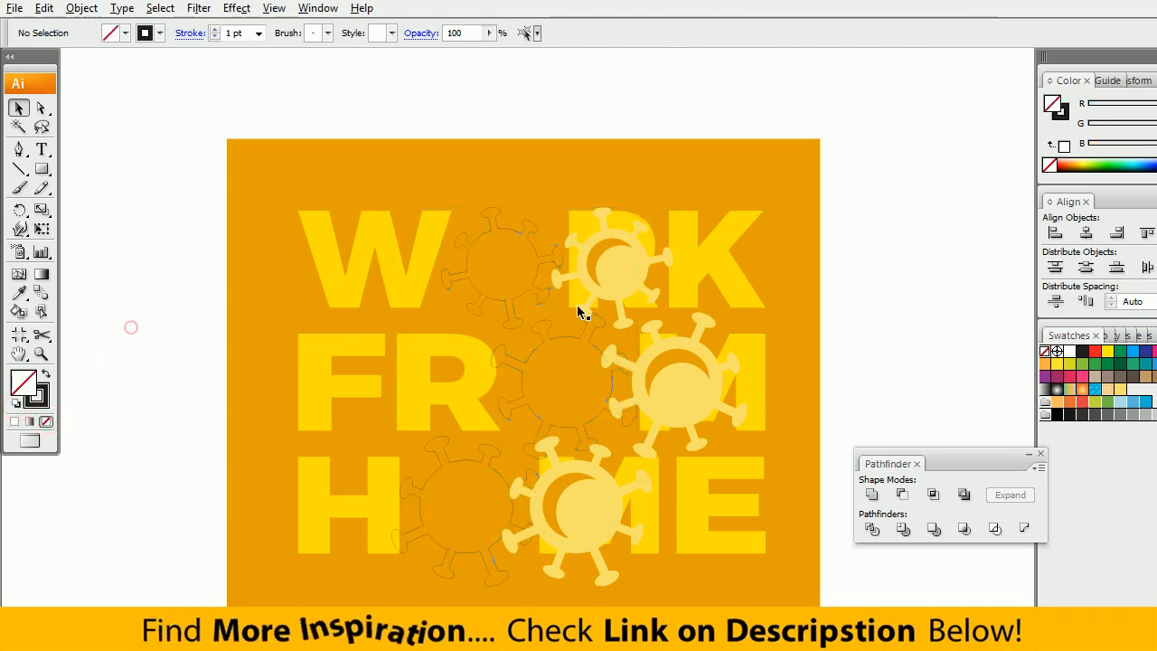
Select all the letters of WORK FROM HOME and unite them into one expanded shape.
{"action": "left_click", "coordinate": [395, 275]}
{"action": "left_click", "coordinate": [584, 227]}
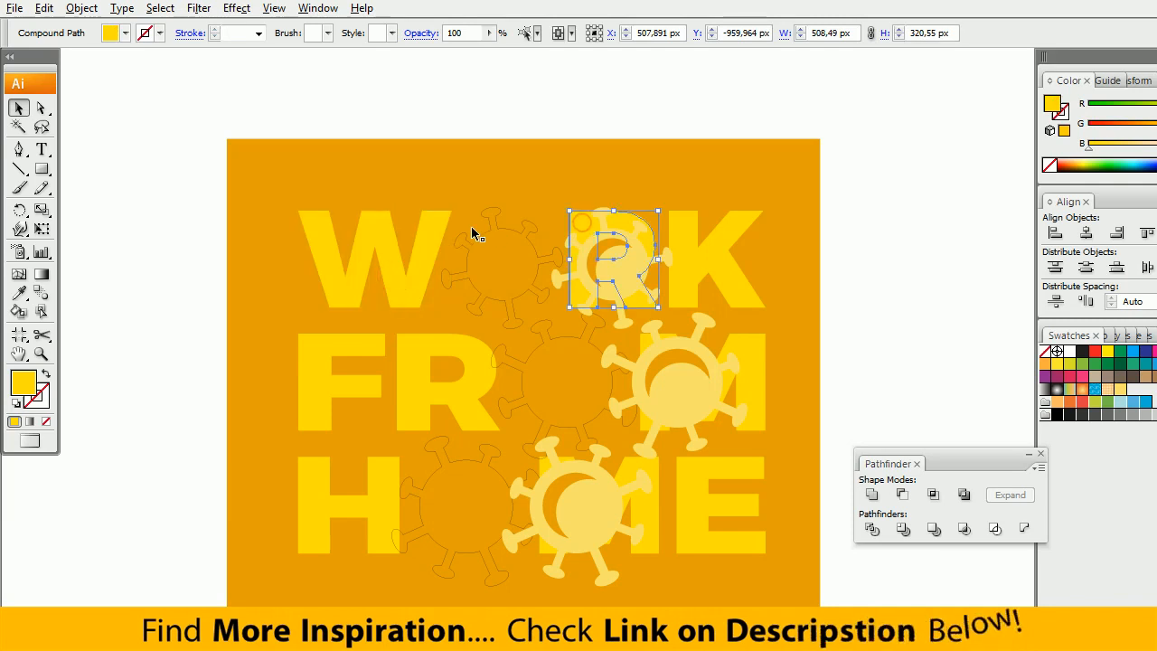
{"action": "left_click", "coordinate": [436, 225], "text": "shift"}
{"action": "left_click", "coordinate": [734, 288], "text": "shift"}
{"action": "left_click", "coordinate": [750, 341], "text": "shift"}
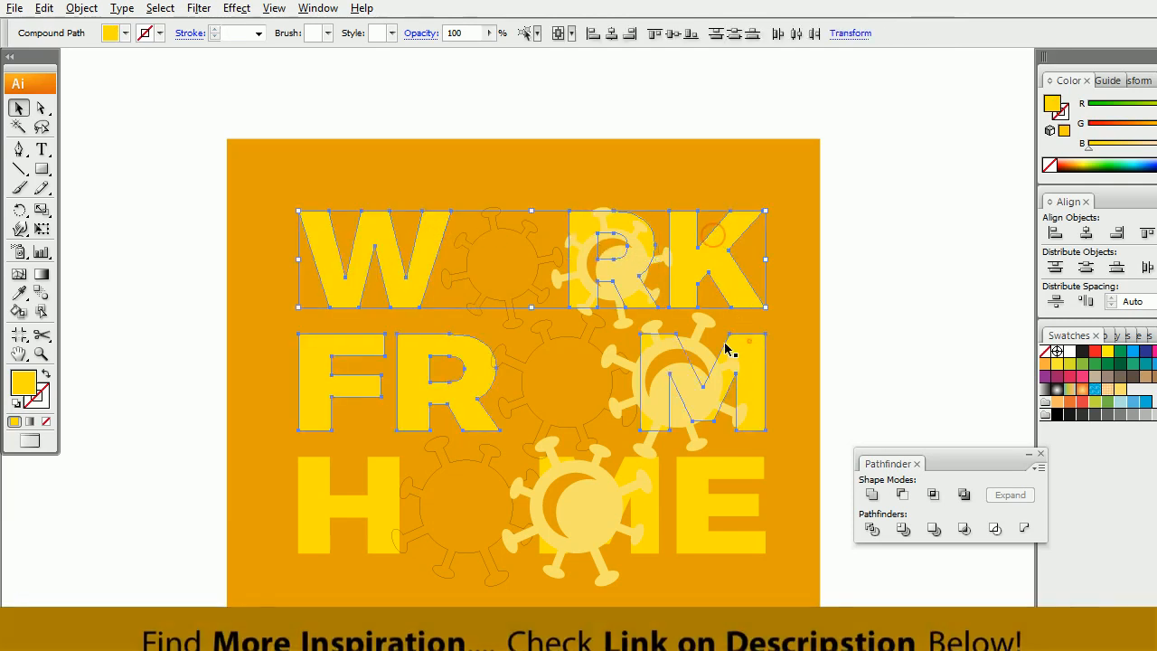
{"action": "left_click", "coordinate": [384, 474], "text": "shift"}
{"action": "left_click", "coordinate": [706, 471], "text": "shift"}
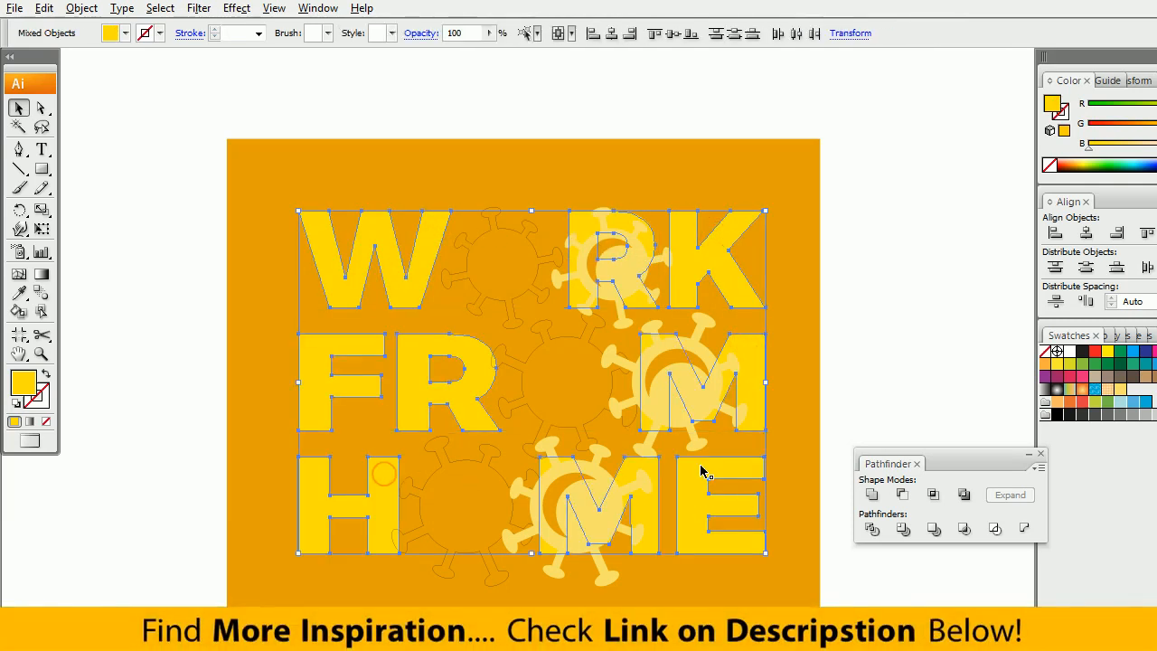
{"action": "left_click", "coordinate": [873, 494]}
{"action": "left_click", "coordinate": [1006, 496]}
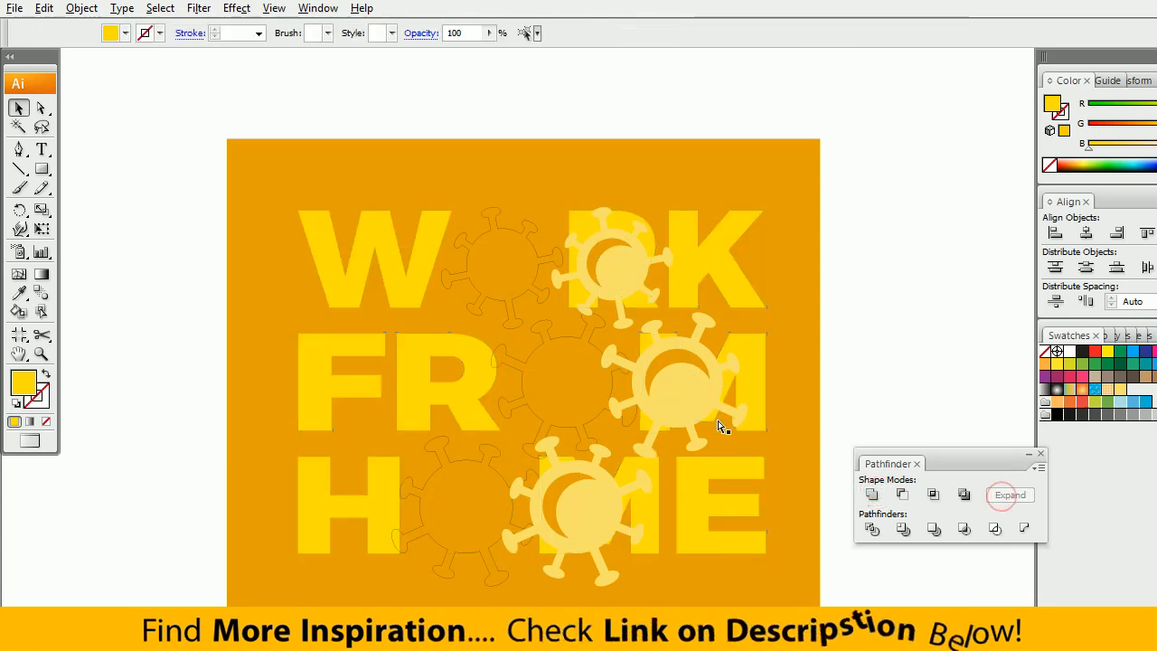
Try to subtract the virus outline directly from the united lettering and expand the result.
{"action": "left_click", "coordinate": [529, 401]}
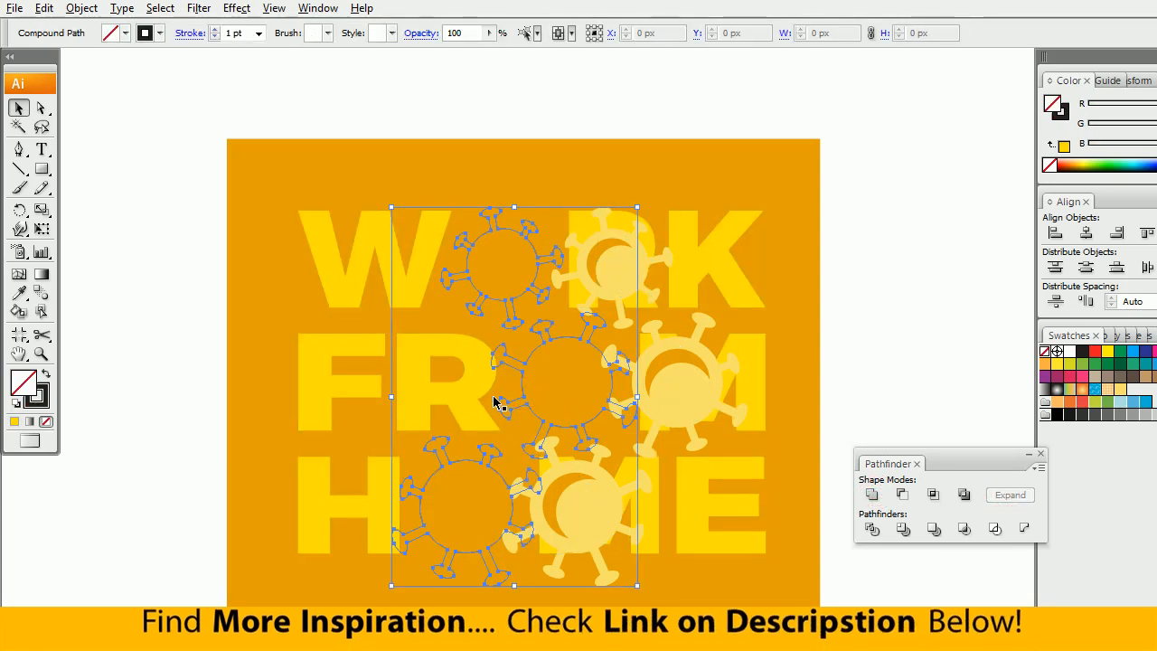
{"action": "left_click", "coordinate": [465, 406], "text": "shift"}
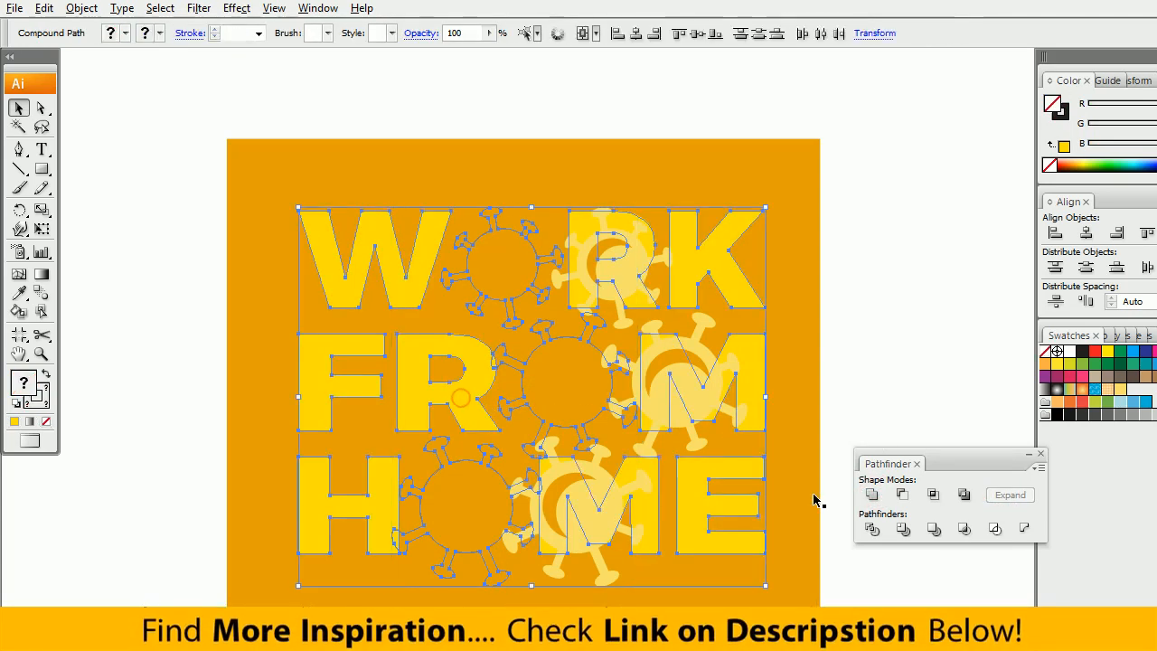
{"action": "left_click", "coordinate": [904, 496]}
{"action": "left_click", "coordinate": [1004, 496]}
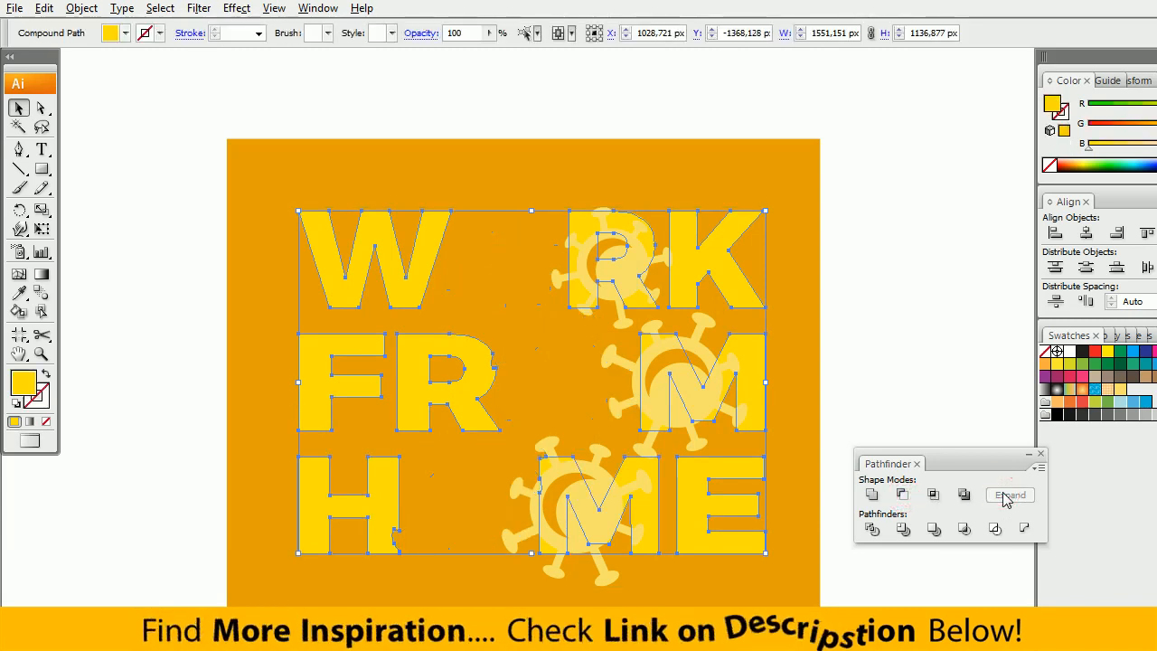
Move the three detailed viruses back into the O positions of WORK, FROM and HOME.
{"action": "left_click", "coordinate": [907, 381]}
{"action": "left_click", "coordinate": [670, 437]}
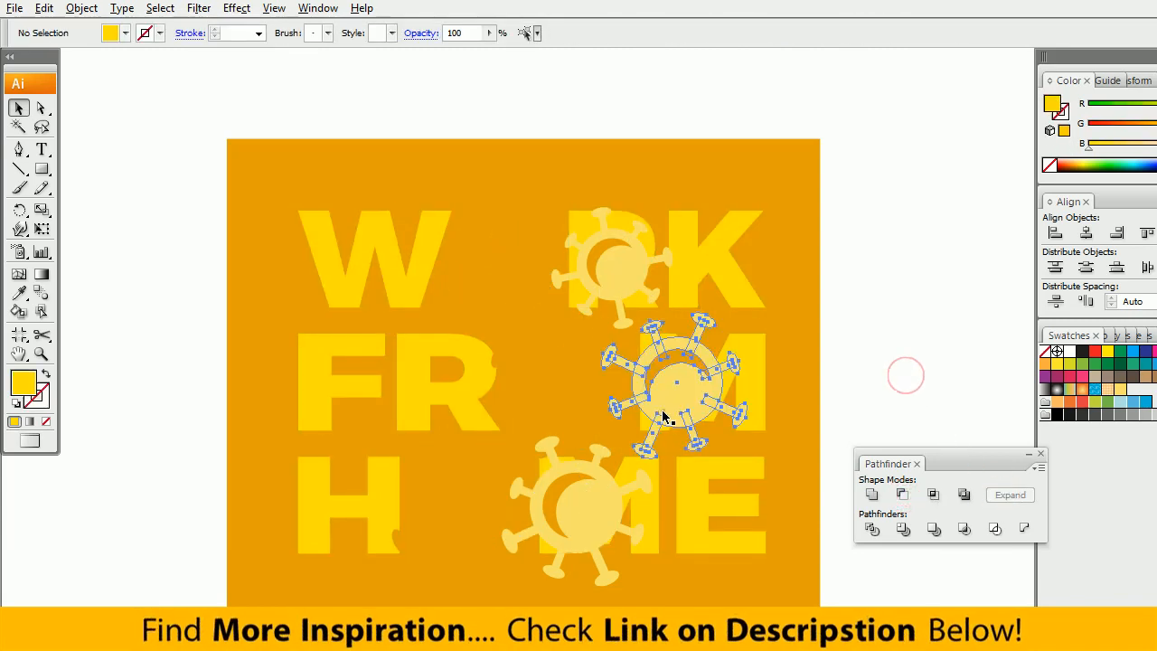
{"action": "left_click", "coordinate": [583, 487], "text": "shift"}
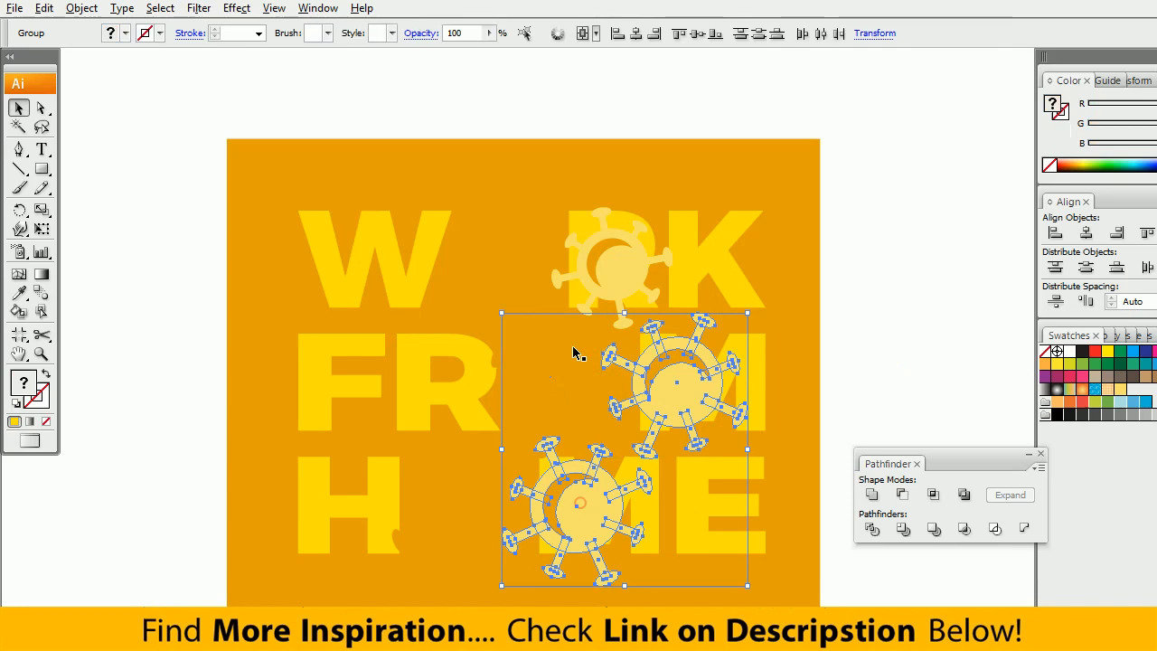
{"action": "left_click", "coordinate": [608, 286], "text": "shift"}
{"action": "left_click_drag", "start_coordinate": [607, 286], "coordinate": [550, 319]}
{"action": "left_click_drag", "start_coordinate": [595, 383], "coordinate": [570, 388]}
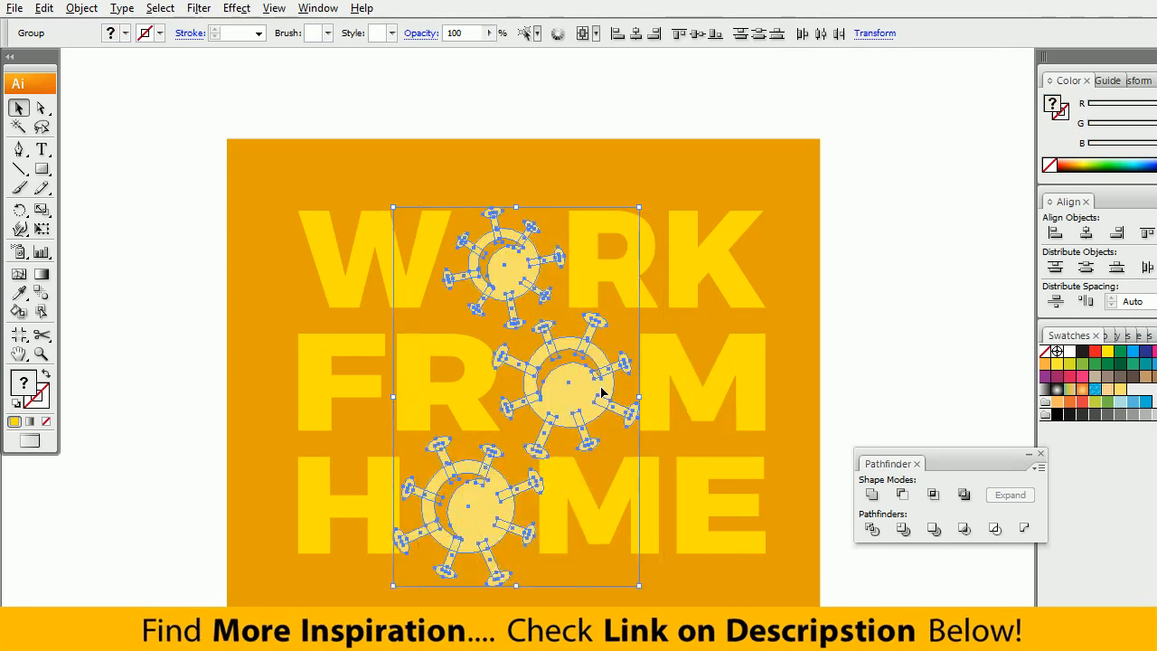
{"action": "left_click", "coordinate": [809, 344]}
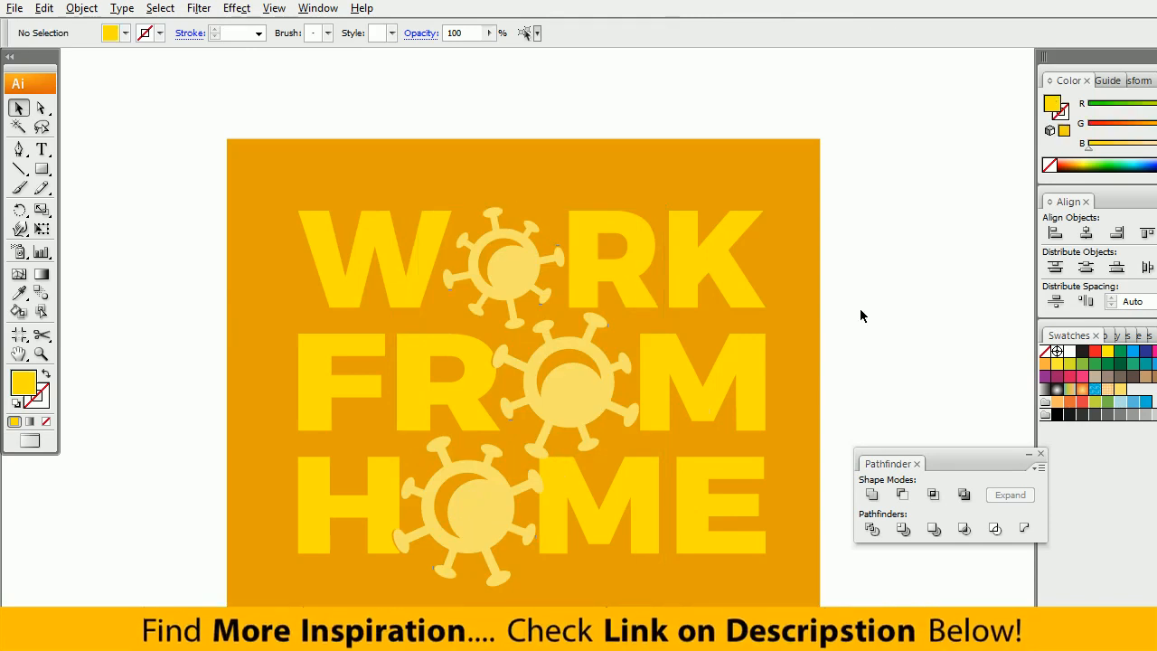
Undo the virus move and the subtraction of the virus outline from the lettering.
{"action": "key", "text": "ctrl+z"}
{"action": "key", "text": "ctrl+z"}
{"action": "key", "text": "ctrl+z"}
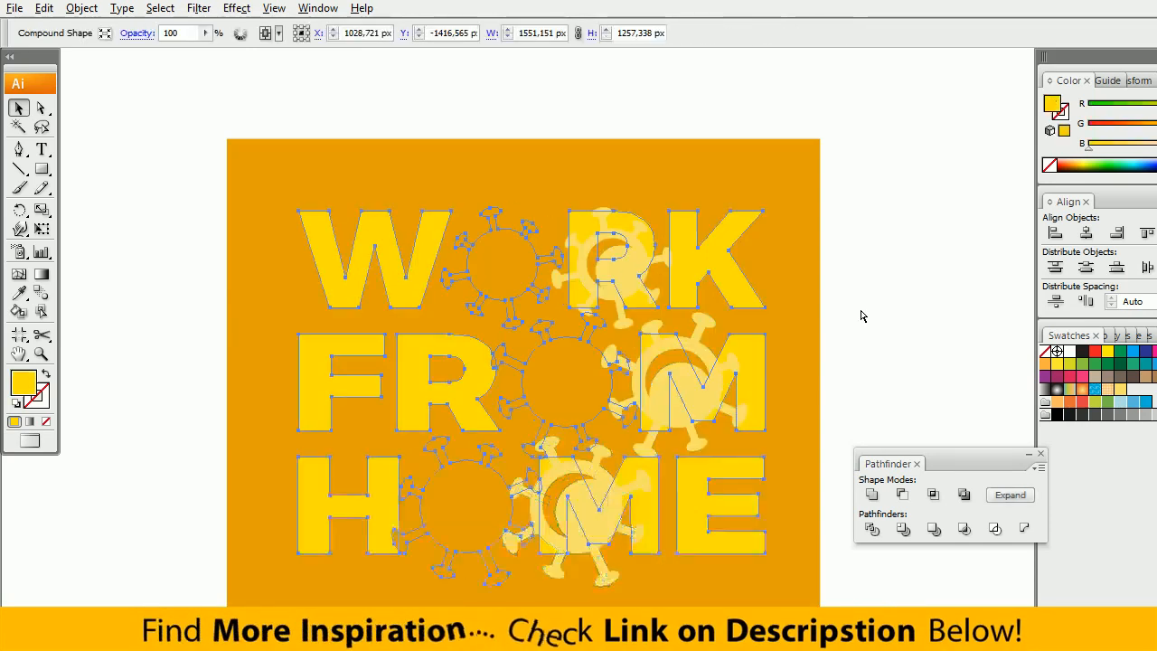
{"action": "key", "text": "ctrl+z"}
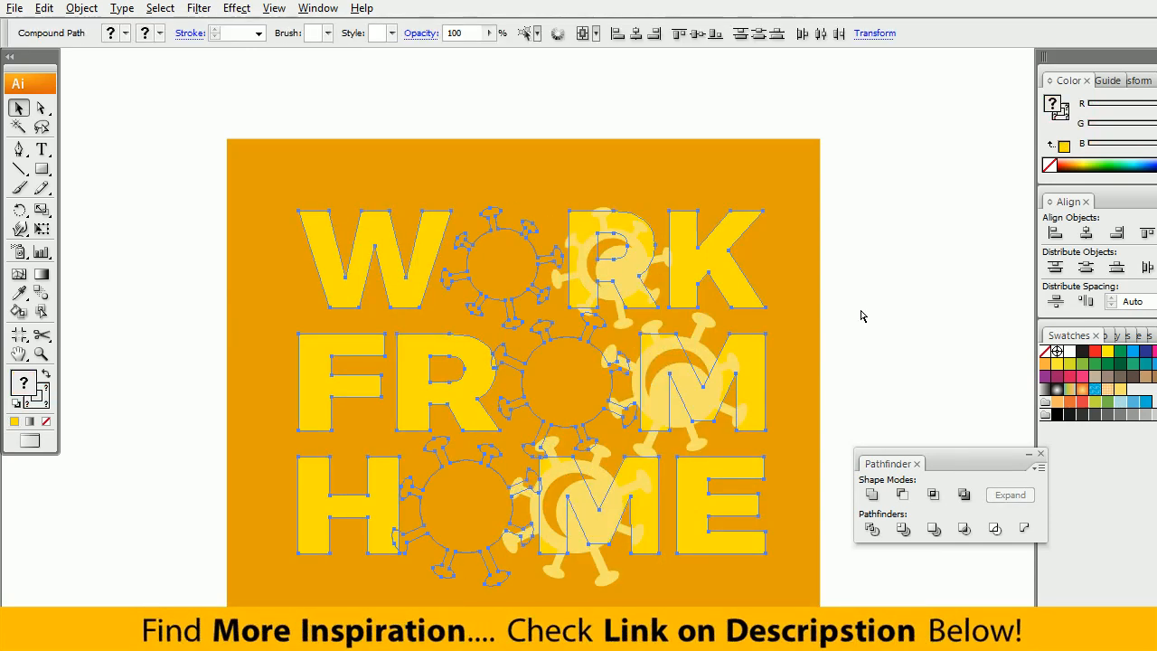
{"action": "key", "text": "ctrl+z"}
Try offsetting the united virus outline outward by 10 px.
{"action": "left_click", "coordinate": [570, 398]}
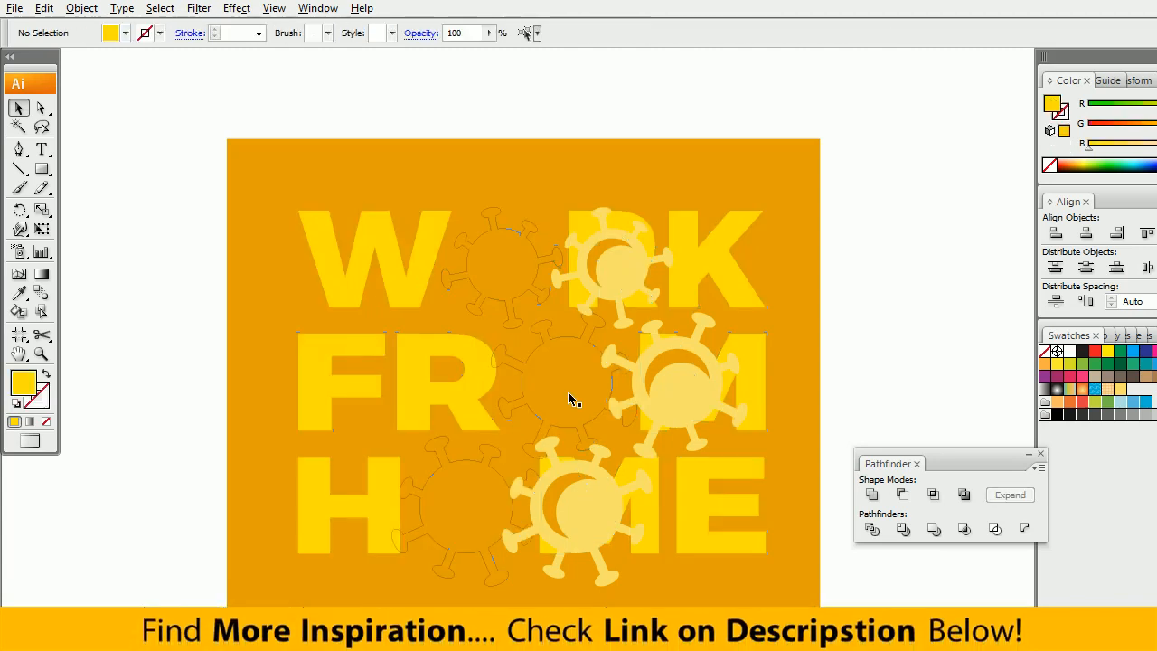
{"action": "left_click", "coordinate": [557, 346]}
{"action": "left_click", "coordinate": [81, 8]}
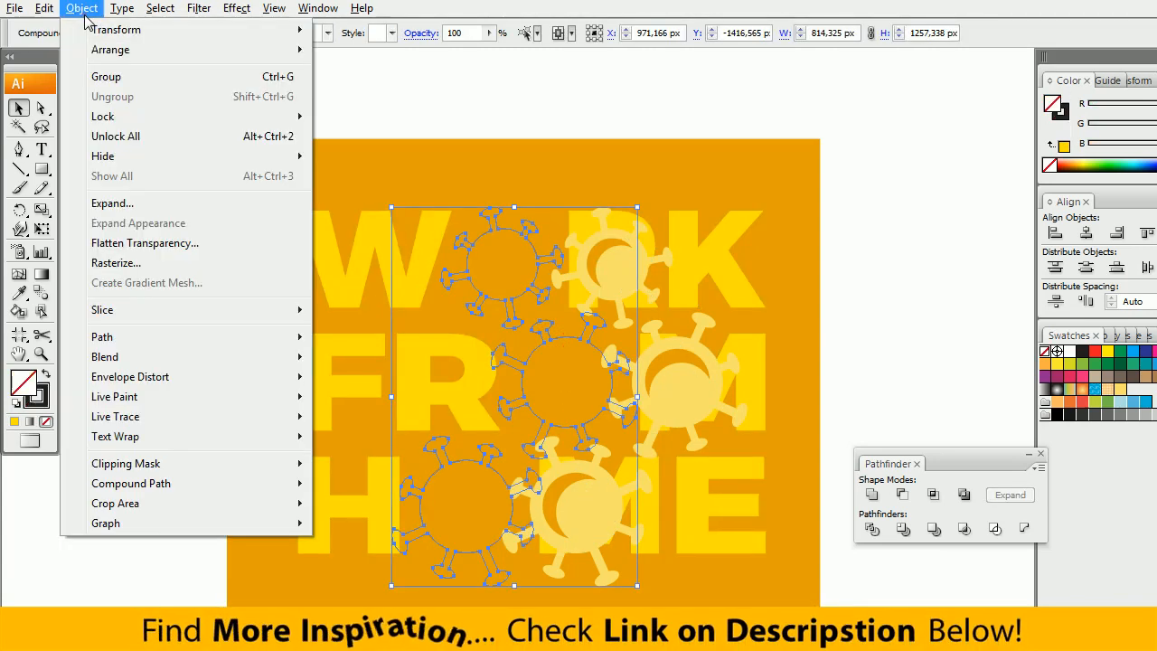
{"action": "mouse_move", "coordinate": [122, 336]}
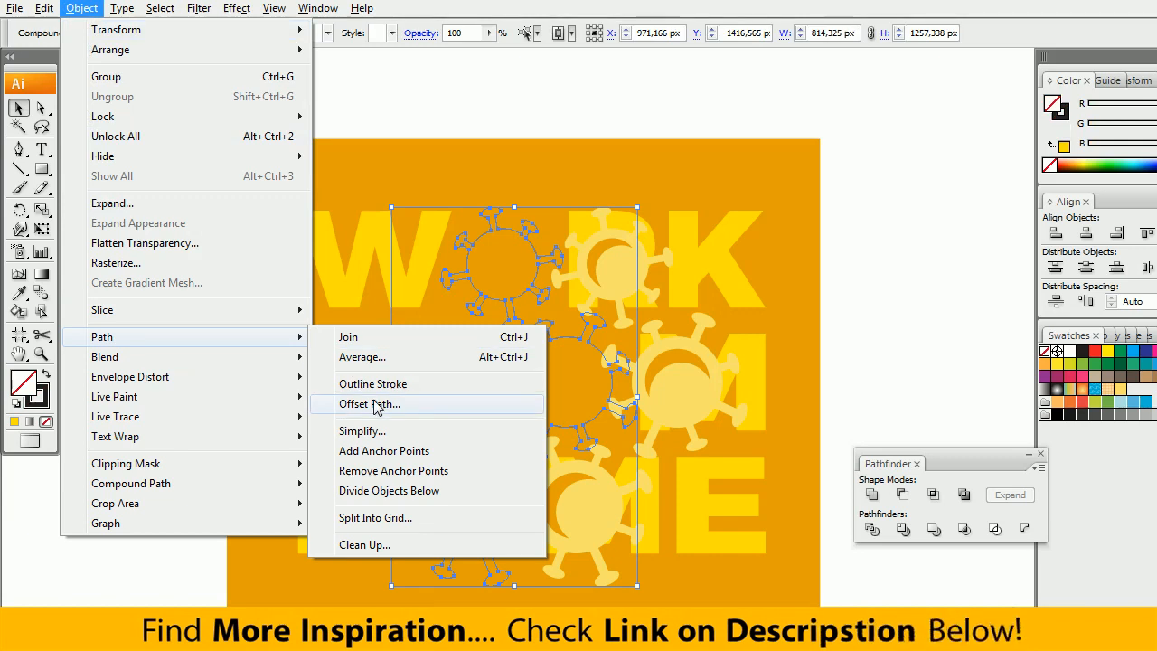
{"action": "left_click", "coordinate": [371, 400]}
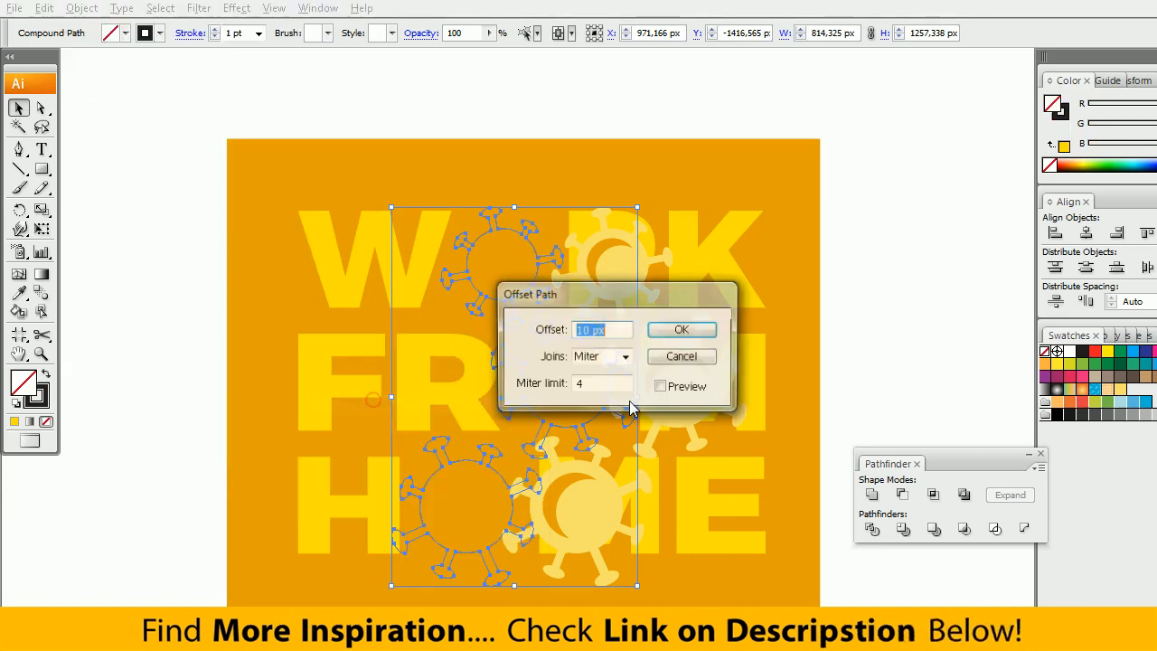
{"action": "left_click", "coordinate": [685, 331]}
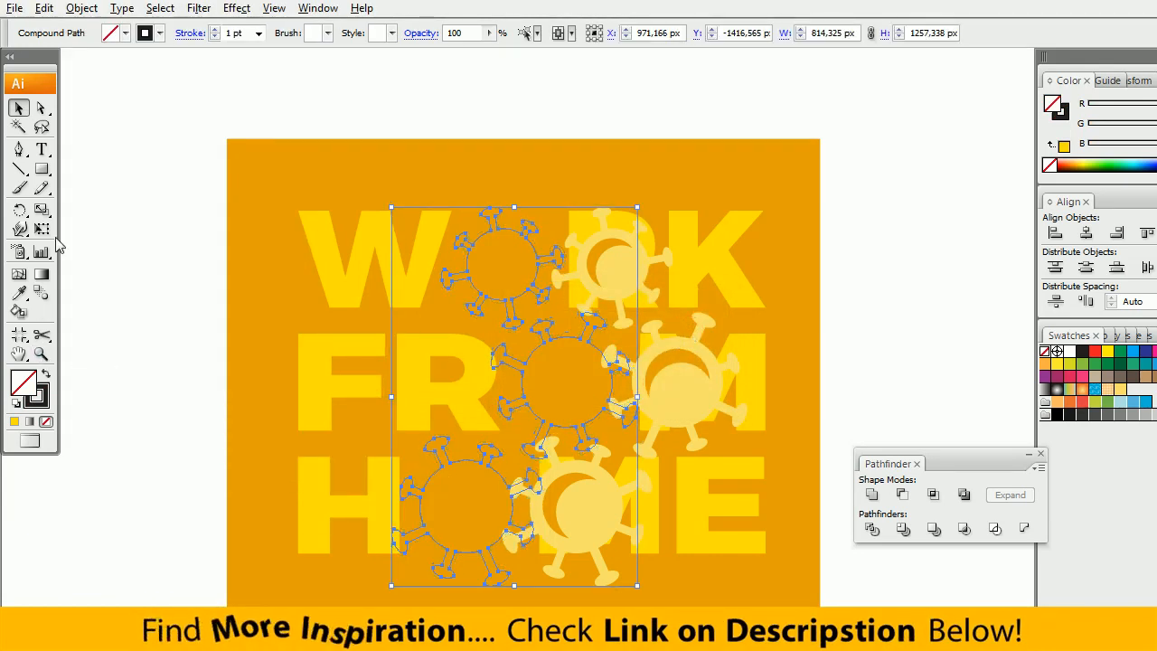
Try a much wider path offset around the united virus outline.
{"action": "left_click", "coordinate": [81, 9]}
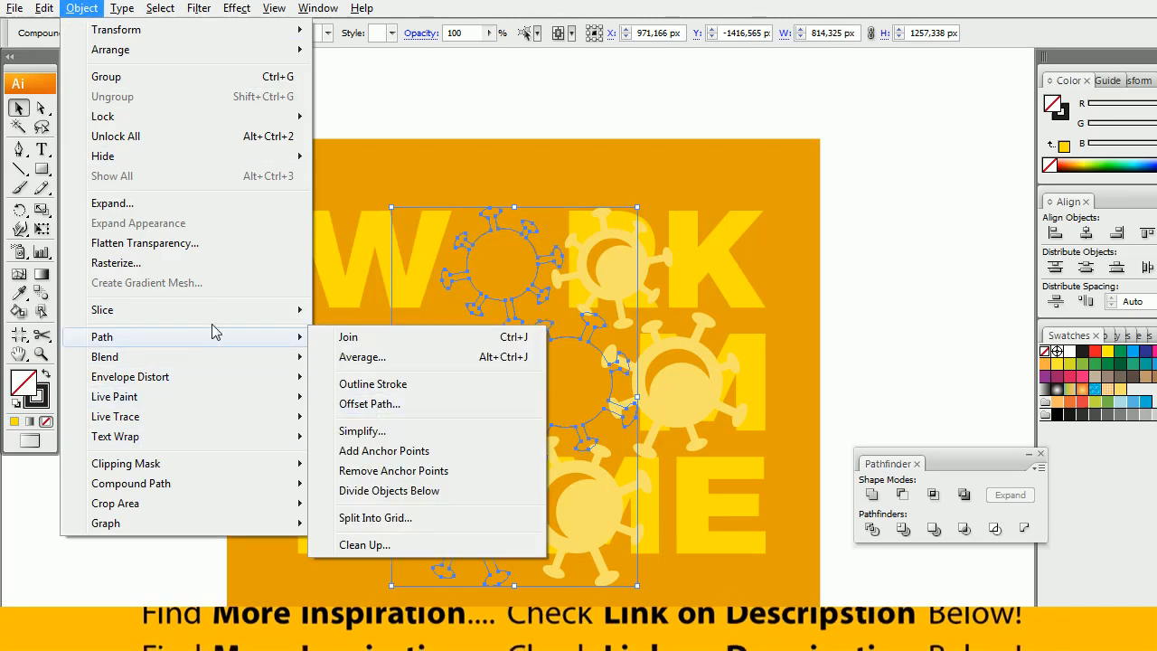
{"action": "mouse_move", "coordinate": [118, 341]}
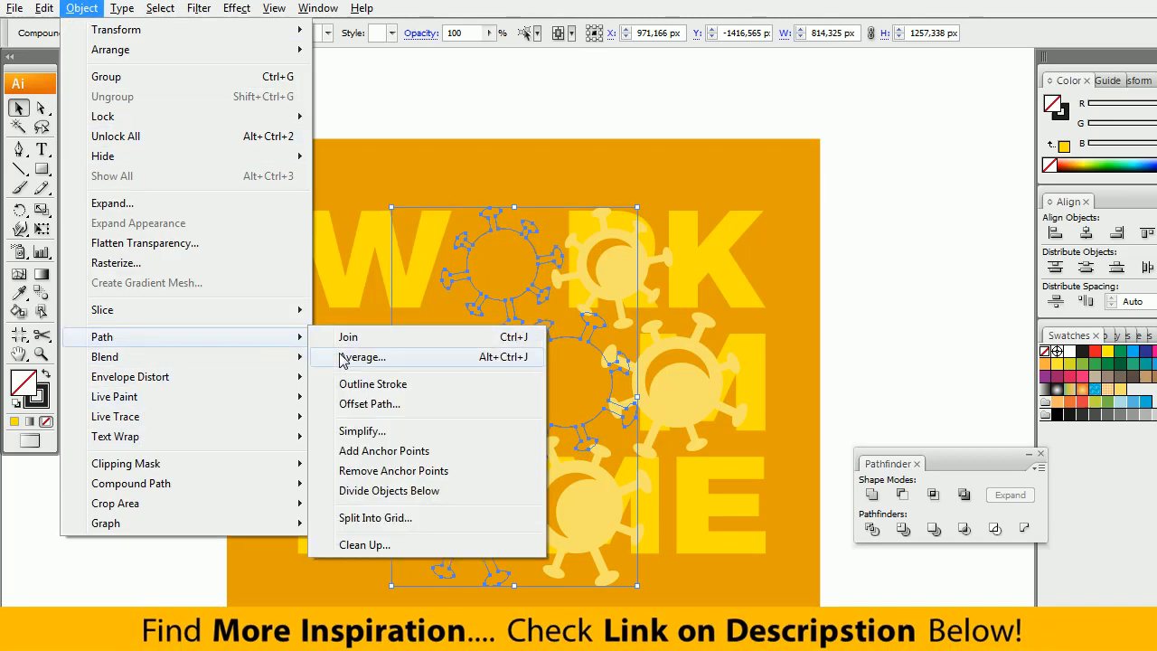
{"action": "left_click", "coordinate": [365, 405]}
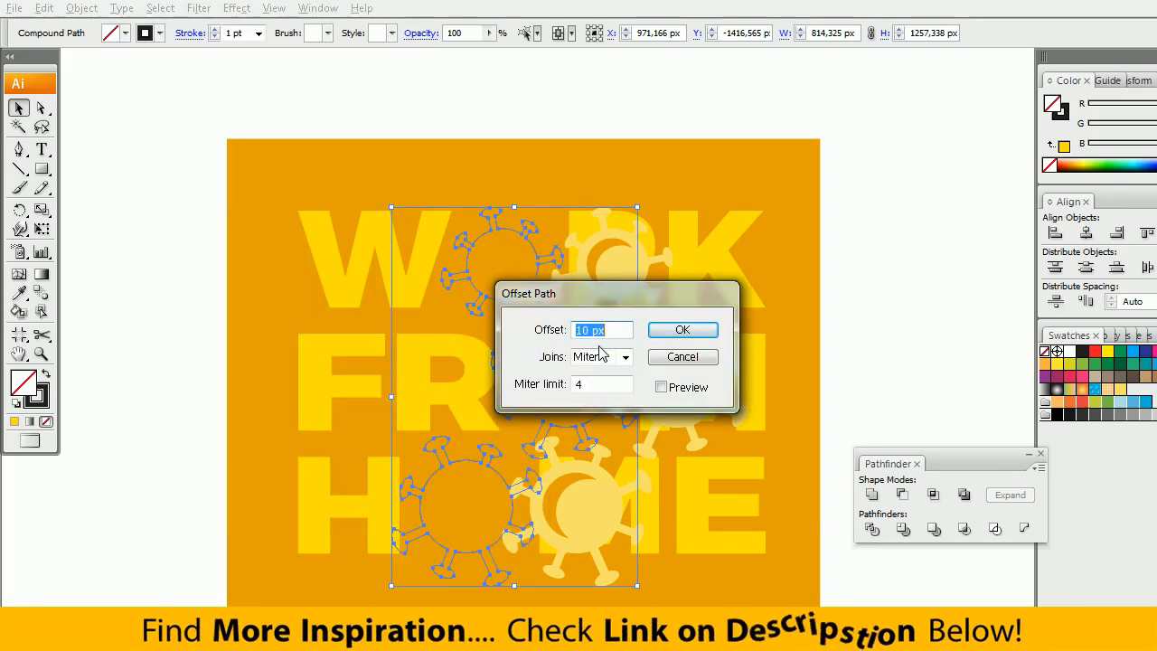
{"action": "key", "text": "Return"}
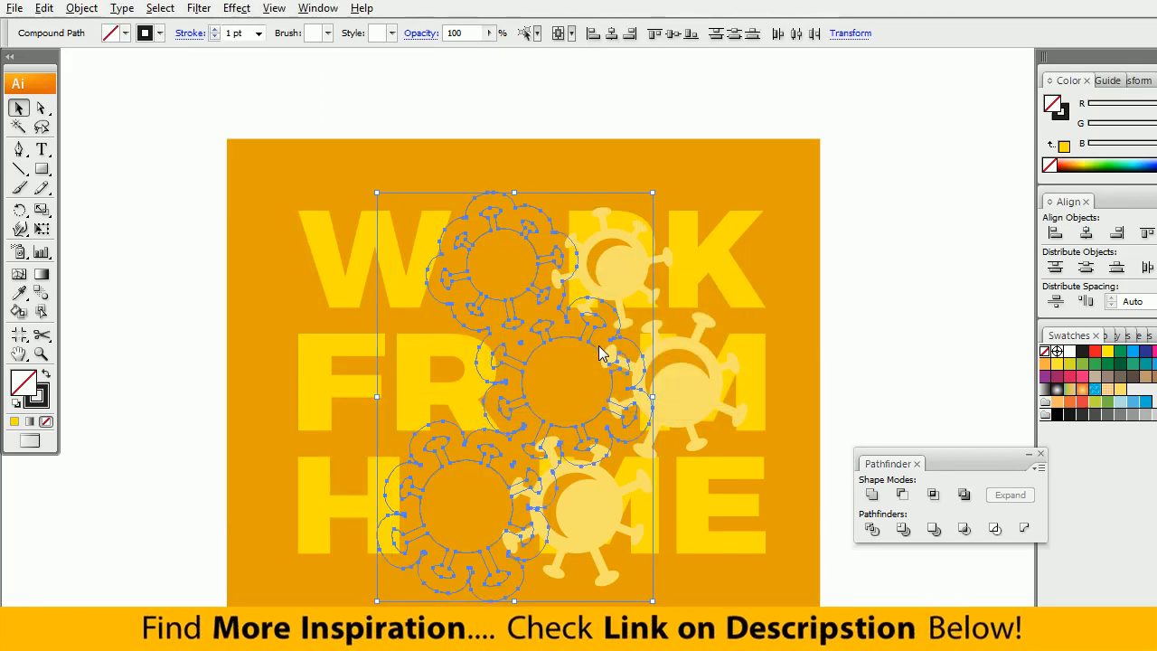
Offset the united virus outline outward by 30 px.
{"action": "left_click", "coordinate": [81, 8]}
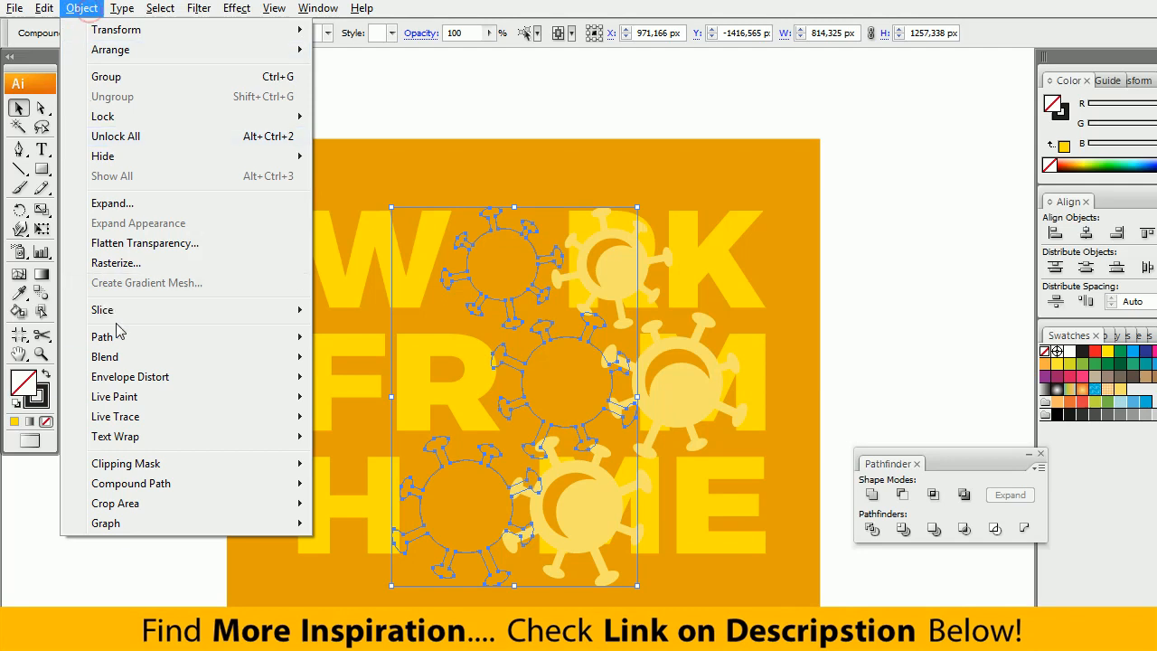
{"action": "mouse_move", "coordinate": [179, 338]}
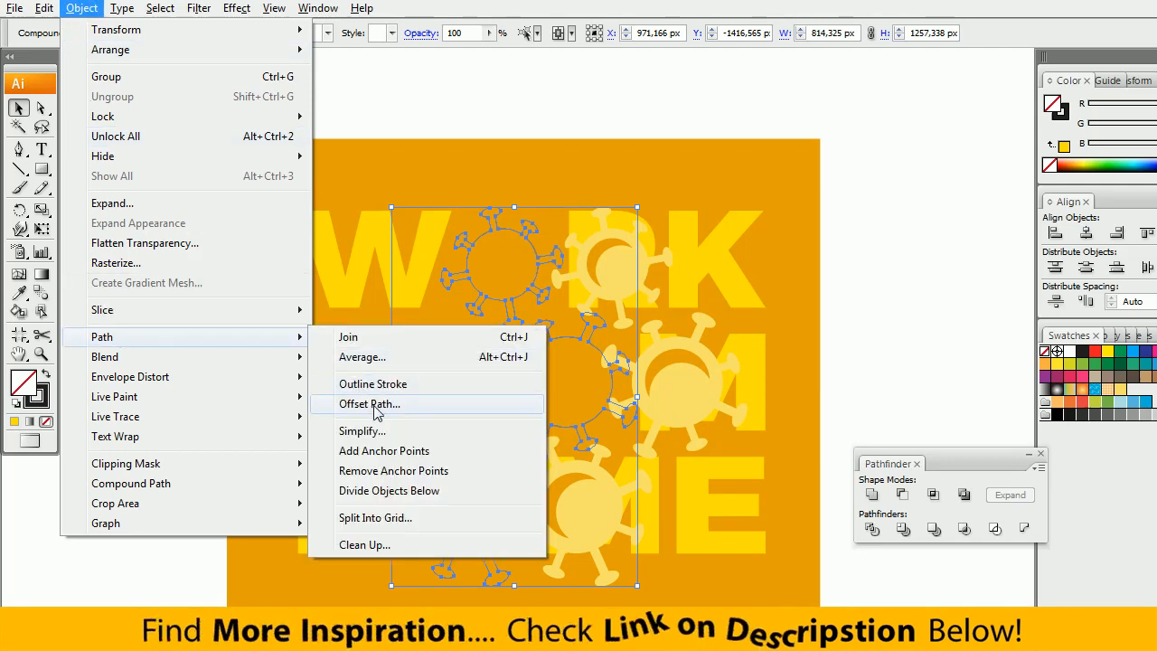
{"action": "left_click", "coordinate": [366, 405]}
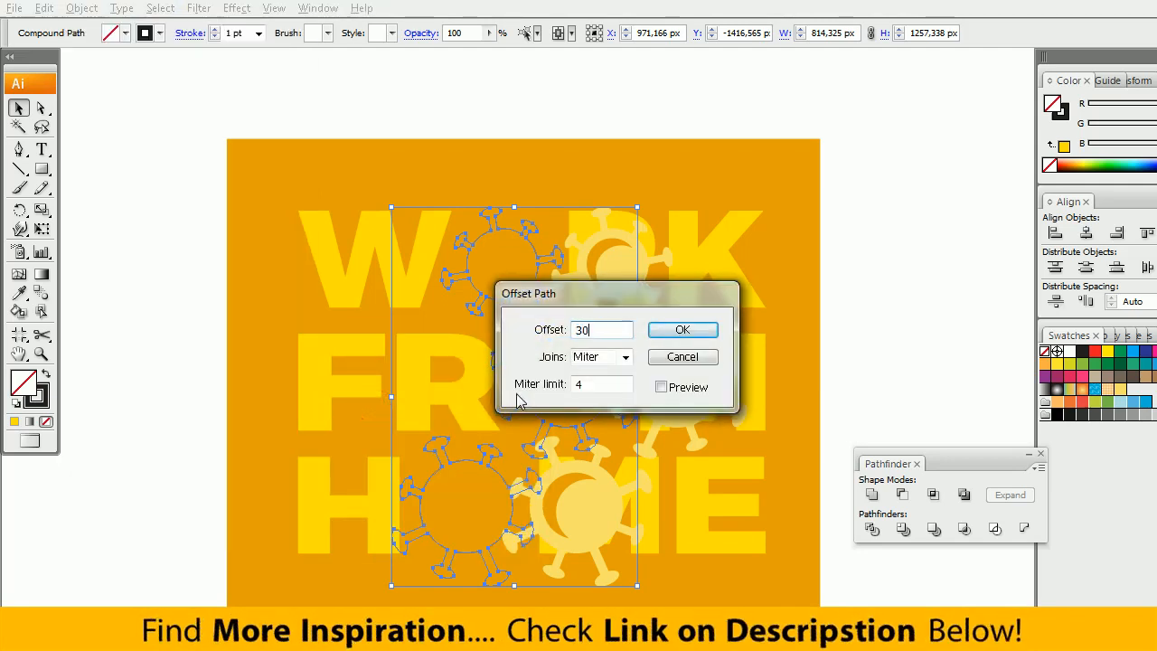
{"action": "type", "text": "30"}
{"action": "key", "text": "Return"}
{"action": "left_click", "coordinate": [540, 394]}
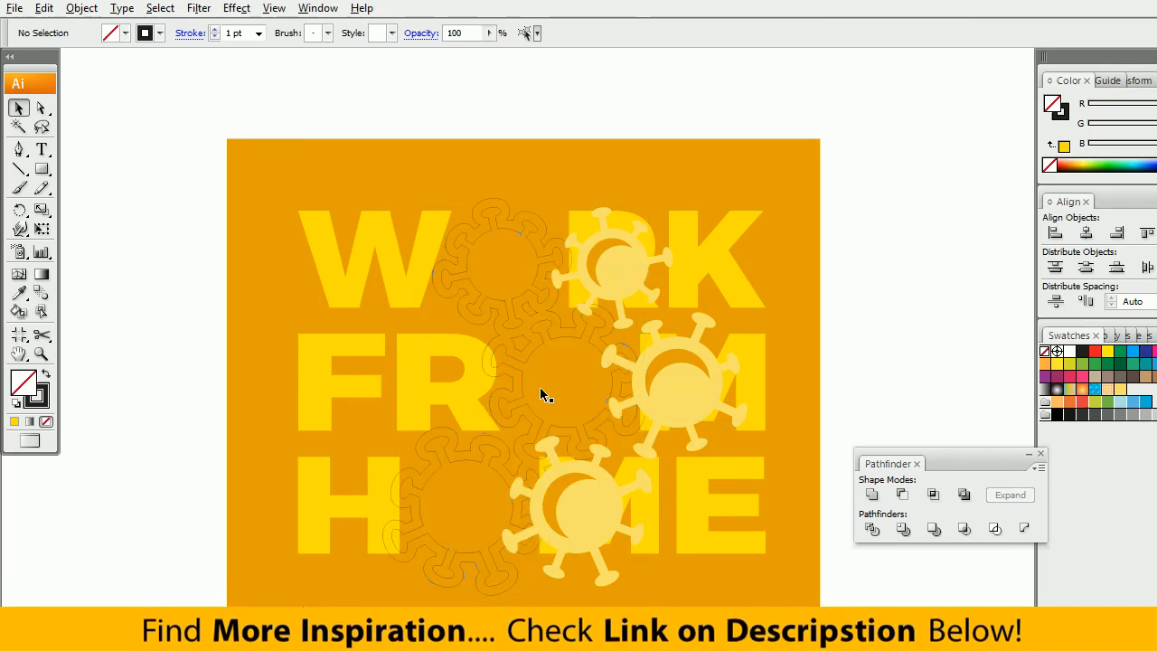
Delete the inner original virus outline, and subtract the offset outline from the united lettering as an expanded shape.
{"action": "left_click", "coordinate": [524, 312]}
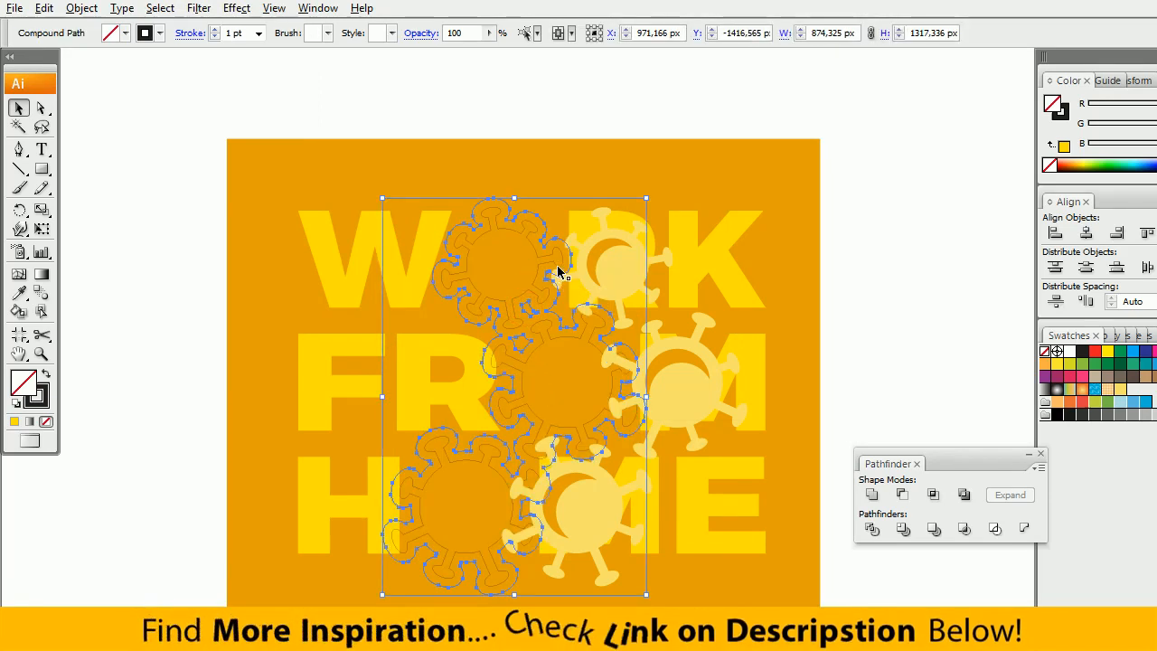
{"action": "left_click", "coordinate": [558, 269]}
{"action": "left_click", "coordinate": [557, 242]}
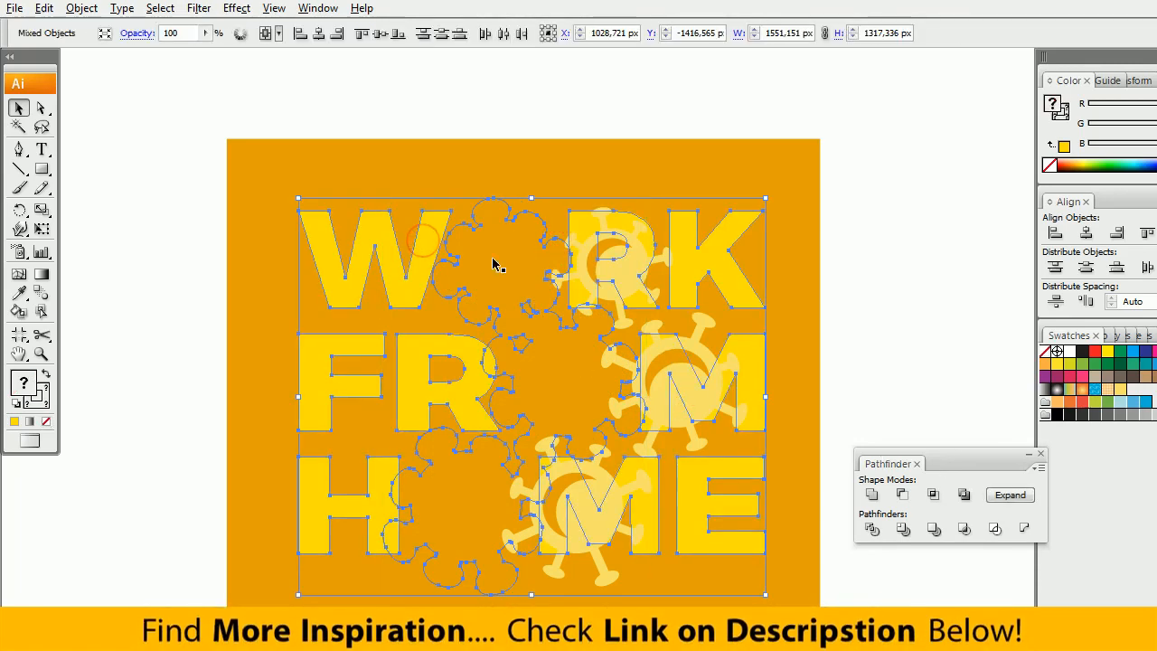
{"action": "left_click", "coordinate": [904, 498]}
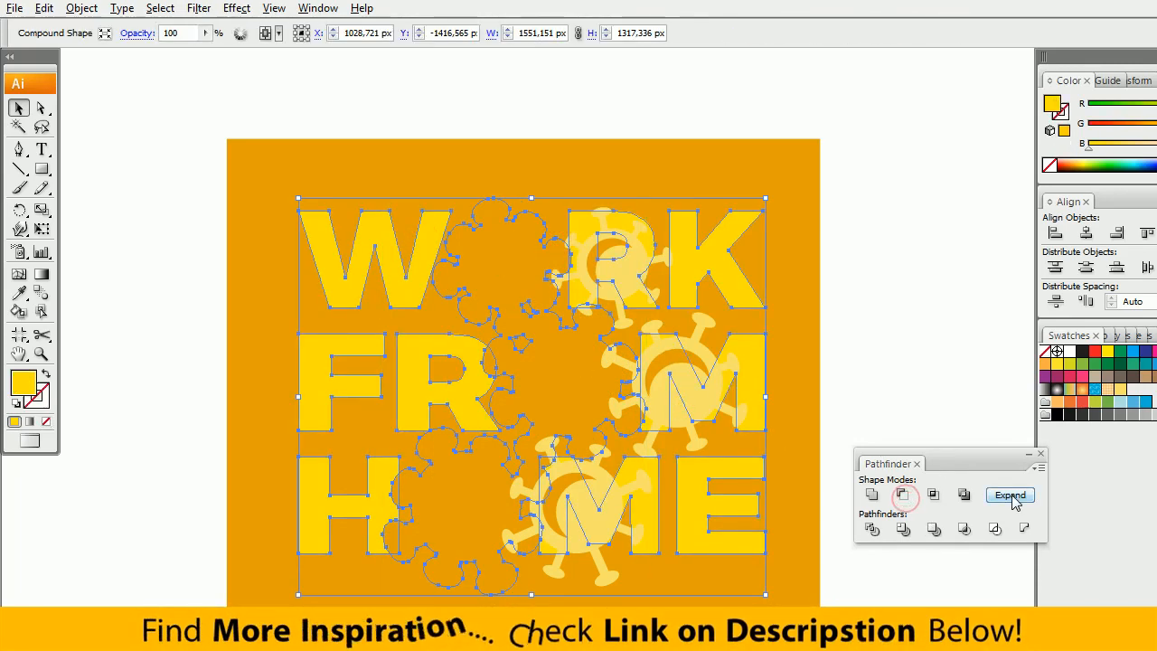
{"action": "left_click", "coordinate": [1013, 499]}
Select the three detailed viruses and move them together into the cut-out O gaps of WORK, FROM and HOME.
{"action": "left_click", "coordinate": [783, 455]}
{"action": "left_click", "coordinate": [613, 507]}
{"action": "left_click", "coordinate": [686, 412], "text": "shift"}
{"action": "left_click_drag", "start_coordinate": [619, 281], "coordinate": [509, 302]}
{"action": "key", "text": "ctrl+shift+a"}
Examine the new WORK FROM HOME artwork against the finished reference design above it.
{"action": "key", "text": "z"}
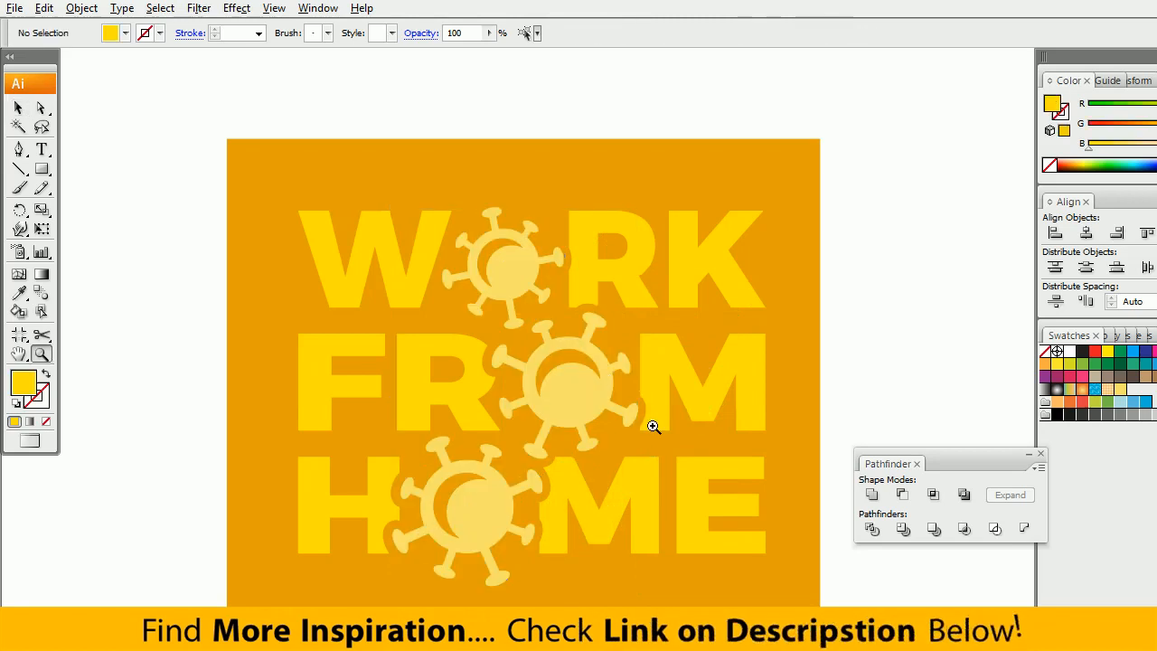
{"action": "left_click", "coordinate": [653, 425], "text": "alt"}
{"action": "left_click", "coordinate": [658, 406], "text": "alt"}
{"action": "left_click_drag", "start_coordinate": [666, 258], "coordinate": [508, 260]}
{"action": "left_click", "coordinate": [581, 288], "text": "alt"}
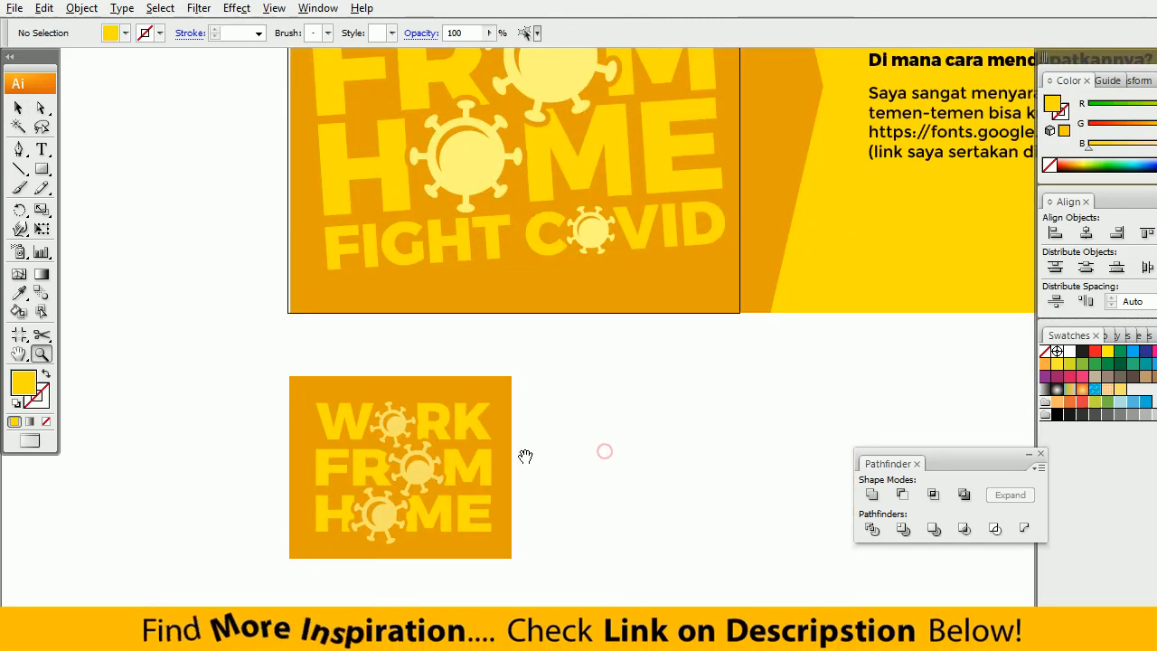
{"action": "left_click_drag", "start_coordinate": [521, 458], "coordinate": [542, 422]}
{"action": "key", "text": "v"}
{"action": "left_click_drag", "start_coordinate": [614, 569], "coordinate": [614, 569]}
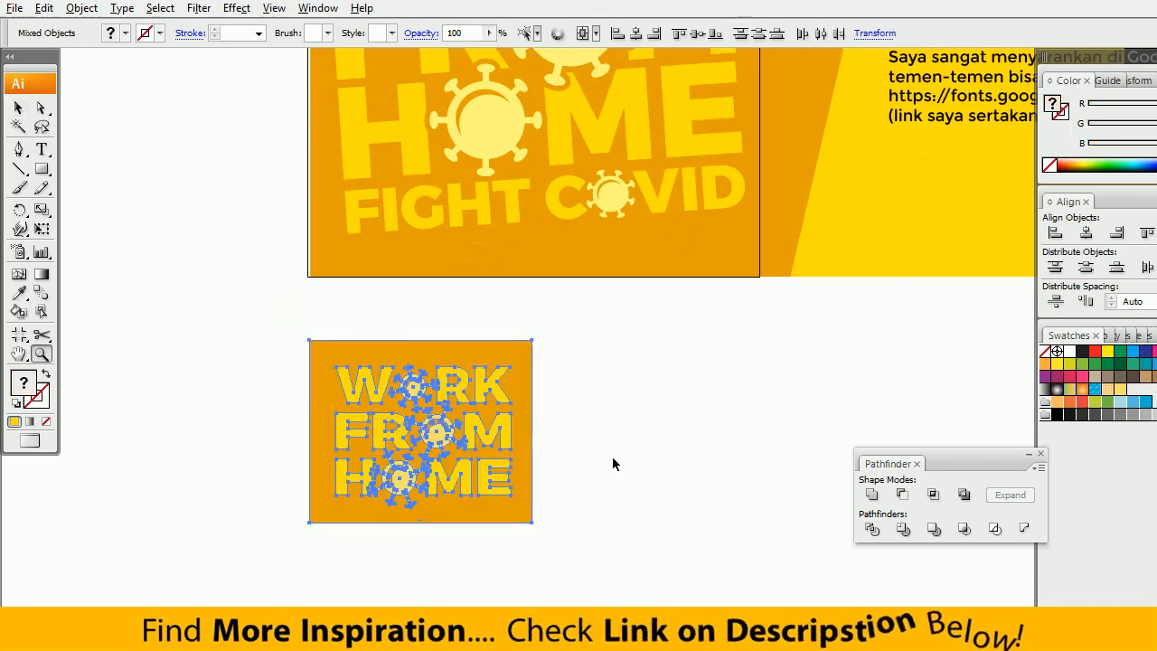
{"action": "left_click", "coordinate": [613, 459]}
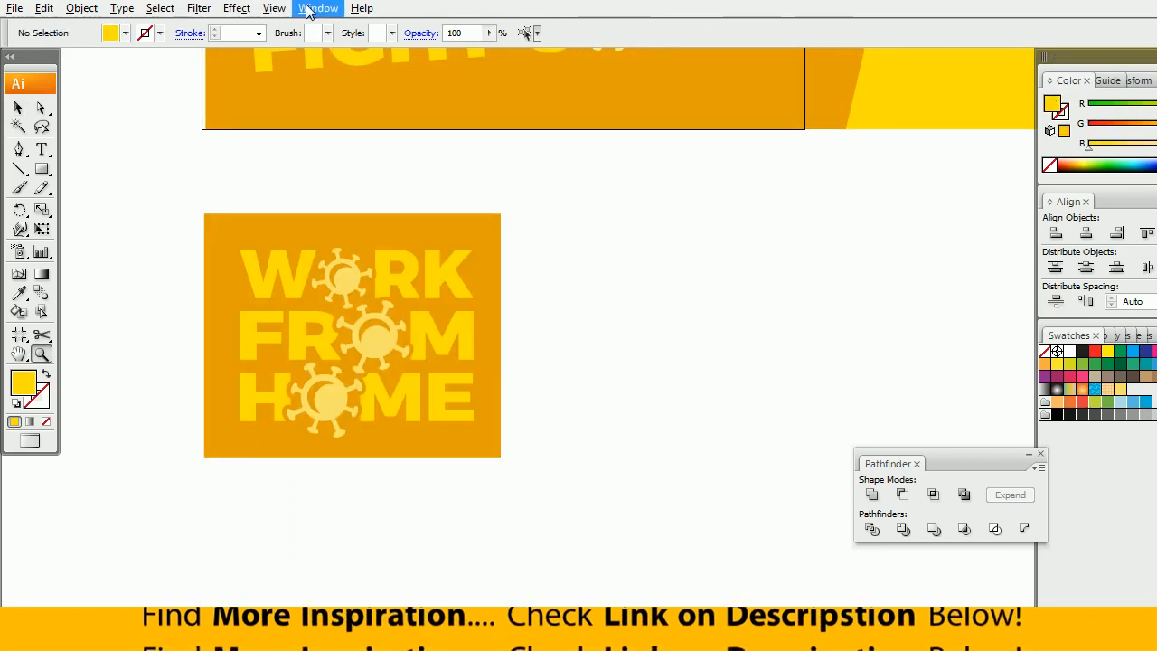
Bring up the document Warning Sign Covid [Converted].eps and examine the COVID 19 lettering with its virus O, then the whole sign.
{"action": "left_click", "coordinate": [336, 13]}
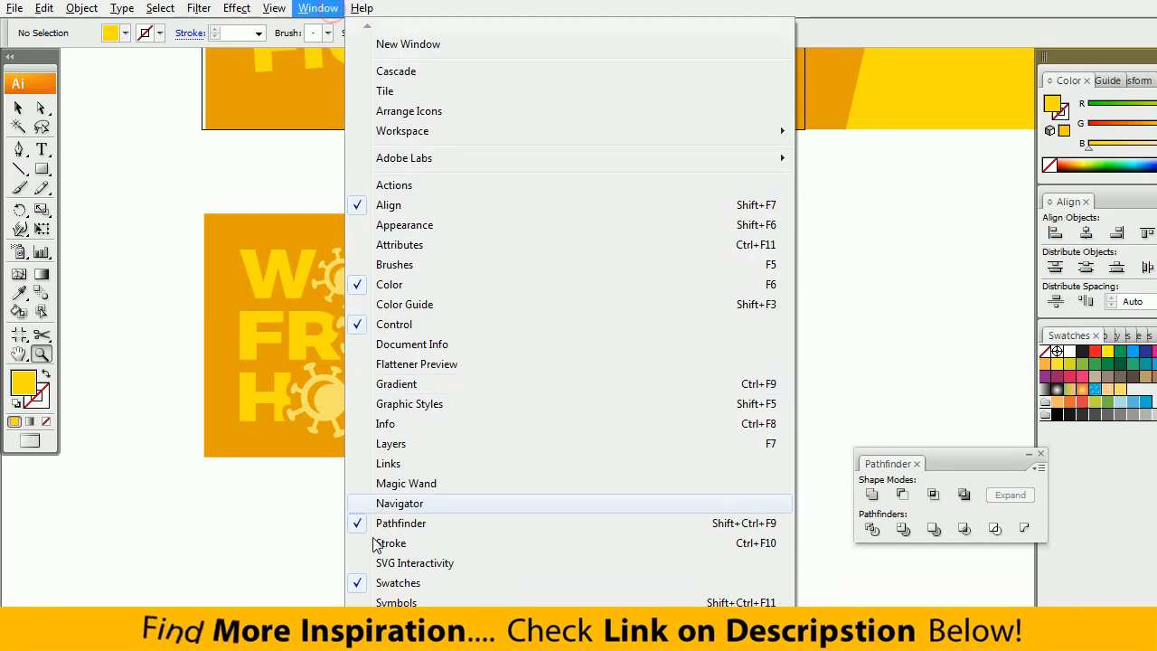
{"action": "mouse_move", "coordinate": [397, 644]}
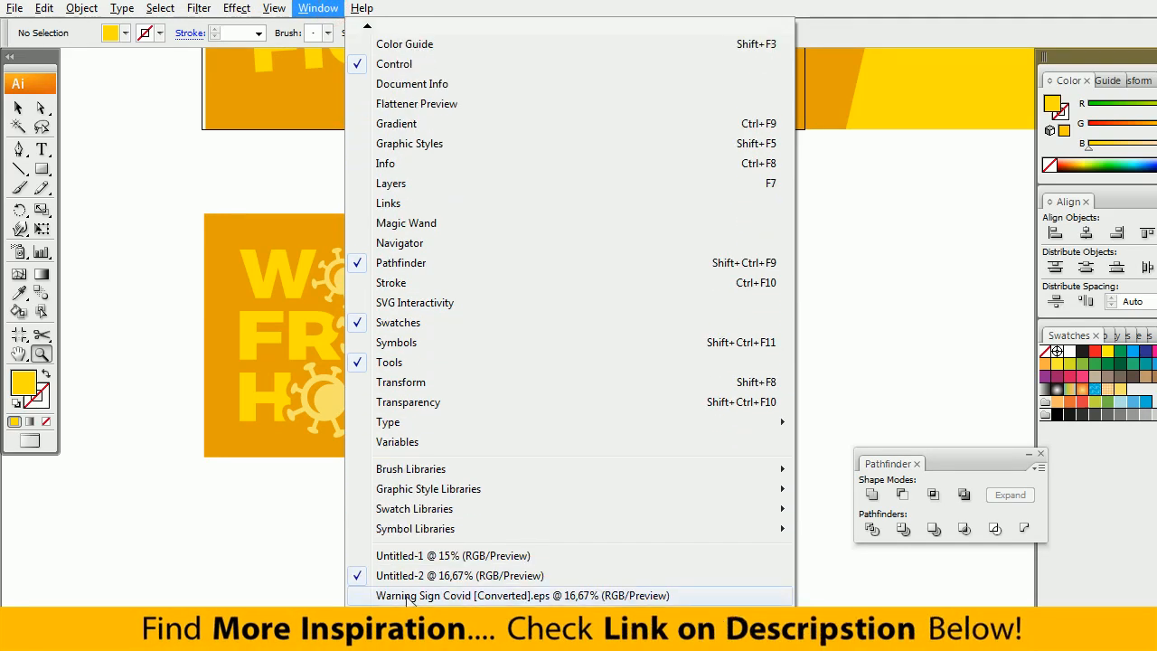
{"action": "left_click", "coordinate": [409, 596]}
{"action": "left_click", "coordinate": [561, 401], "text": "alt"}
{"action": "left_click_drag", "start_coordinate": [559, 357], "coordinate": [526, 359]}
{"action": "left_click_drag", "start_coordinate": [273, 170], "coordinate": [586, 415]}
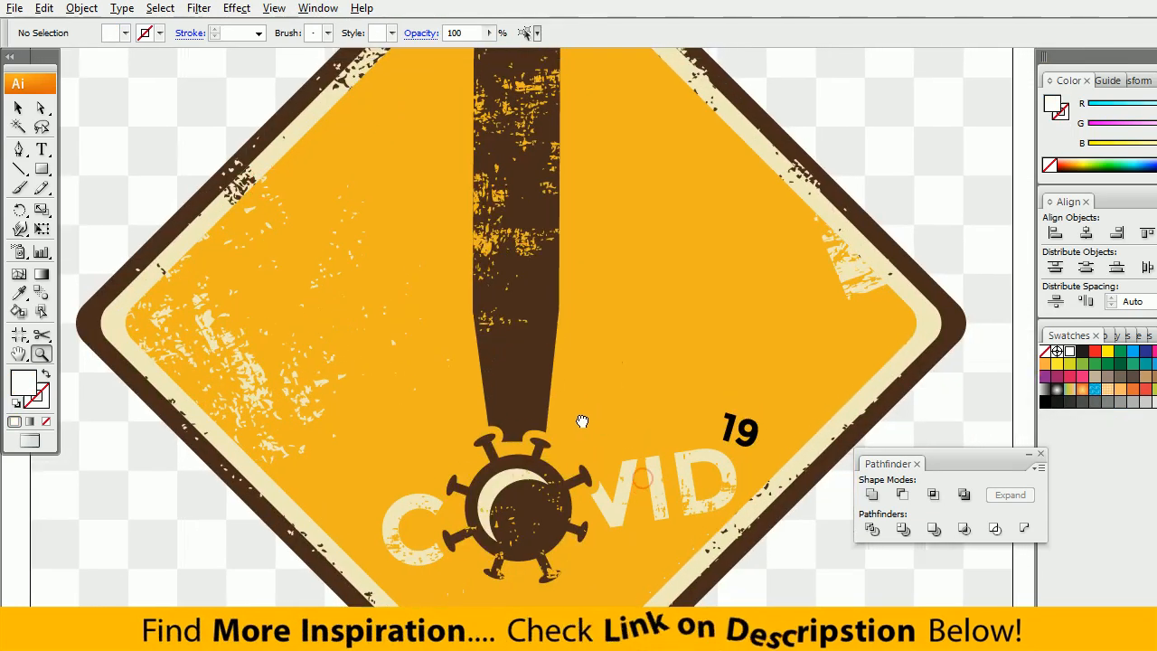
{"action": "left_click", "coordinate": [605, 369], "text": "alt"}
{"action": "left_click", "coordinate": [677, 424], "text": "alt"}
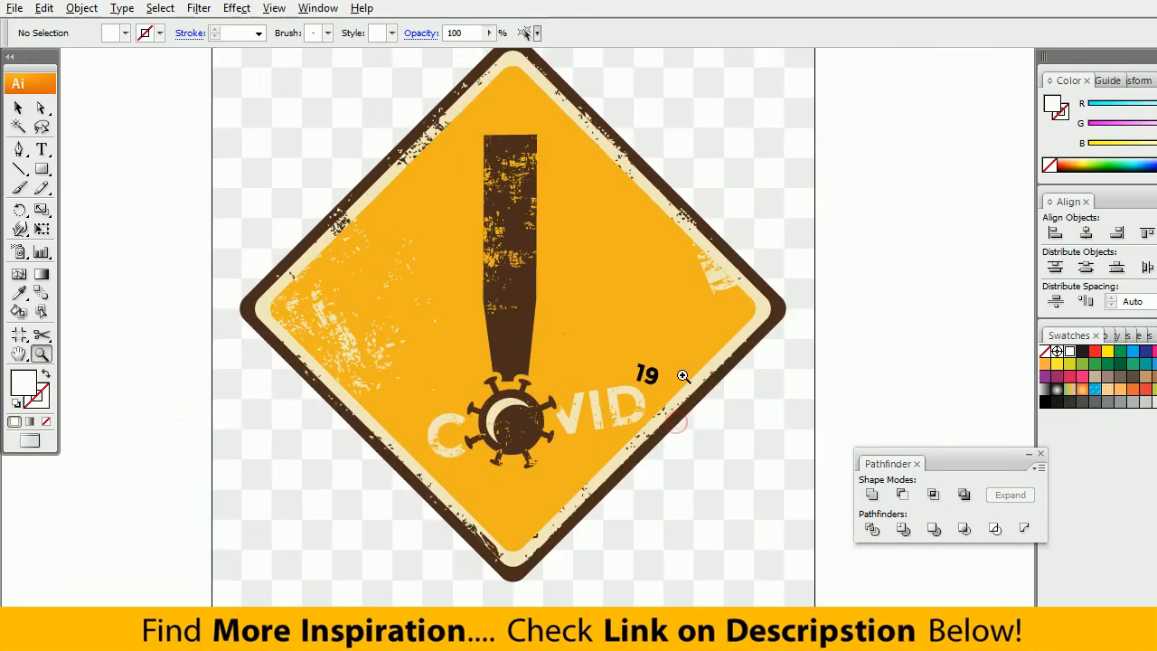
{"action": "left_click", "coordinate": [654, 395], "text": "alt"}
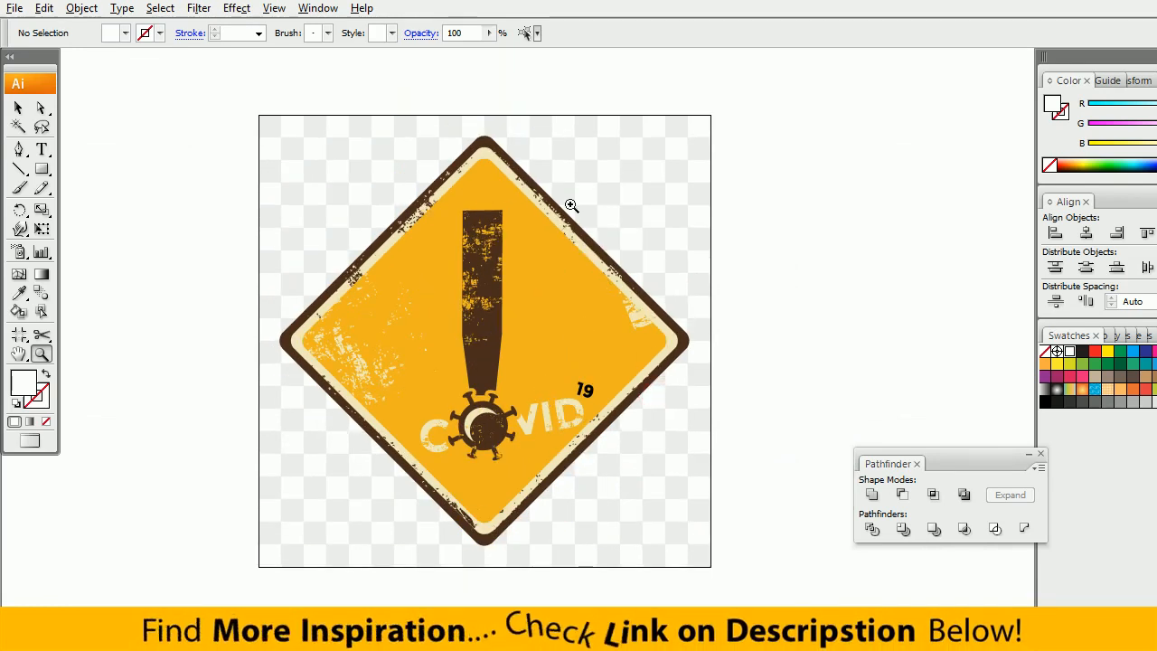
Bring up the document workfromhome covid [Converted].eps and view its WORK FROM HOME FIGHT COVID artwork with nothing selected.
{"action": "key", "text": "alt+Tab"}
{"action": "key", "text": "alt+Tab"}
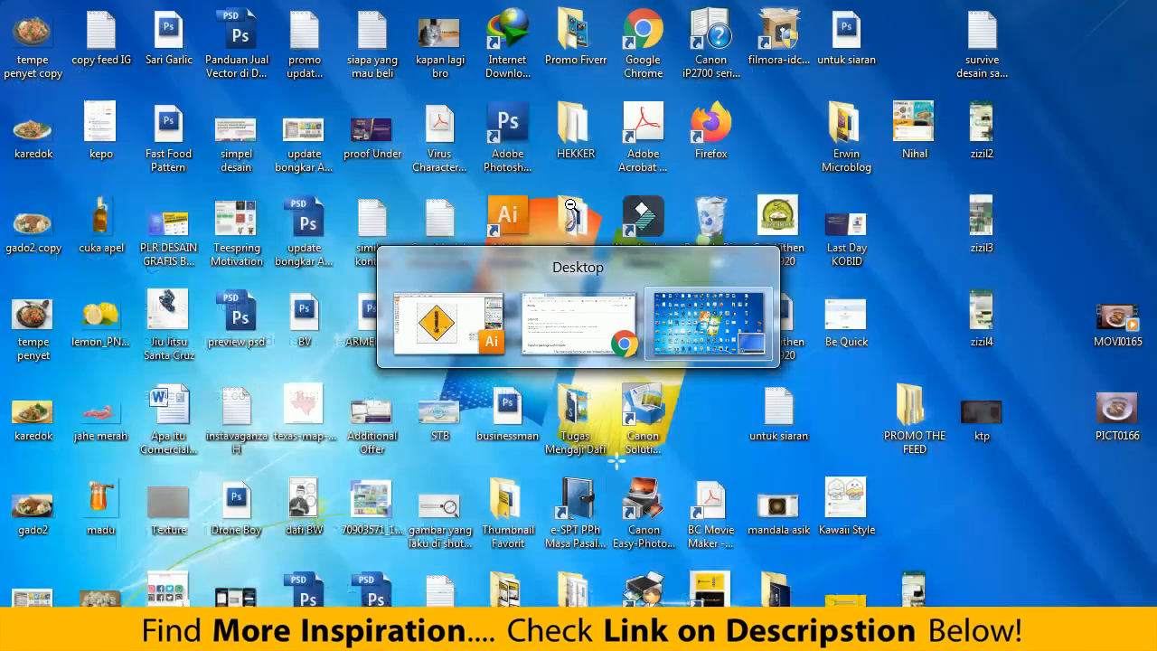
{"action": "key", "text": "alt+Tab"}
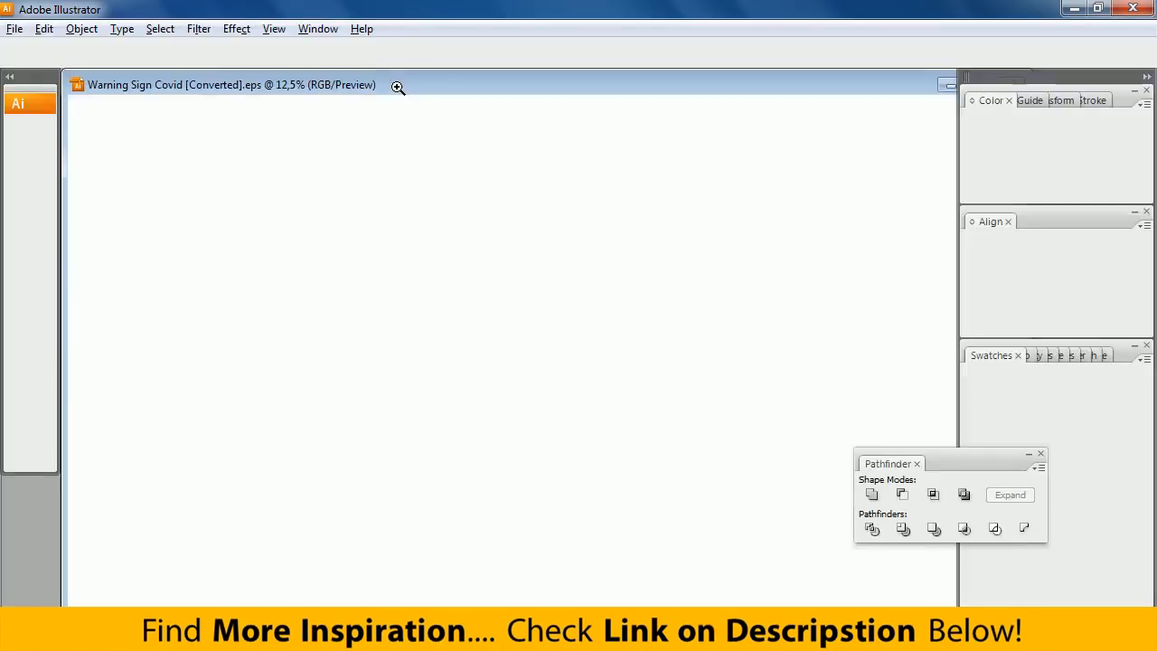
{"action": "left_click", "coordinate": [319, 29]}
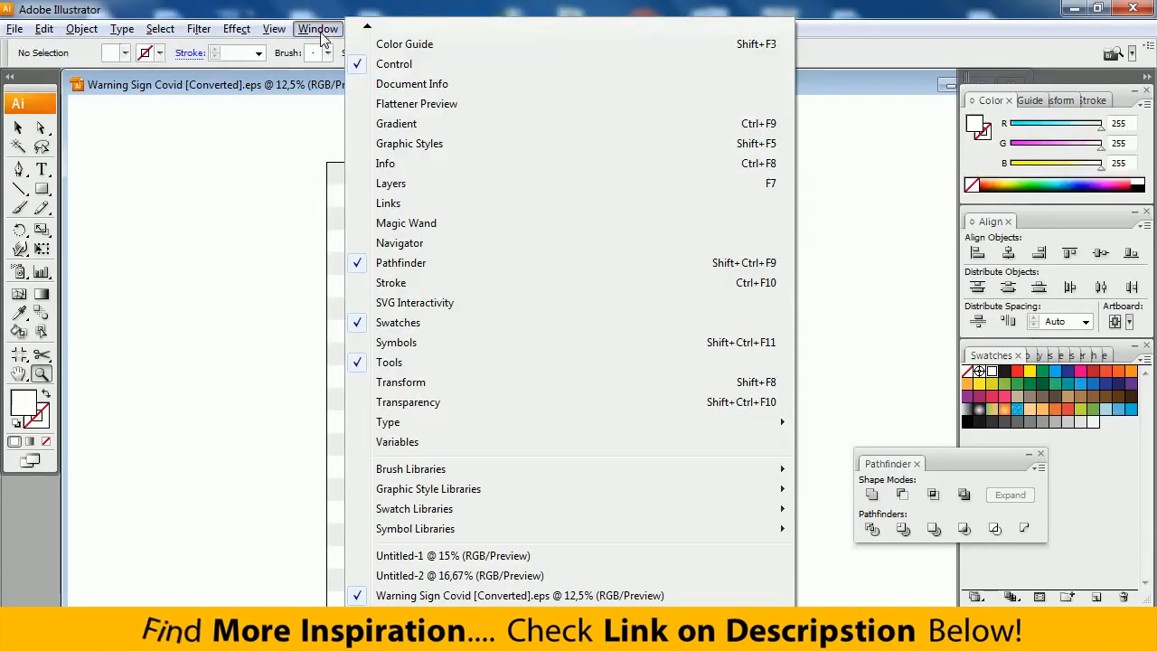
{"action": "left_click", "coordinate": [421, 613]}
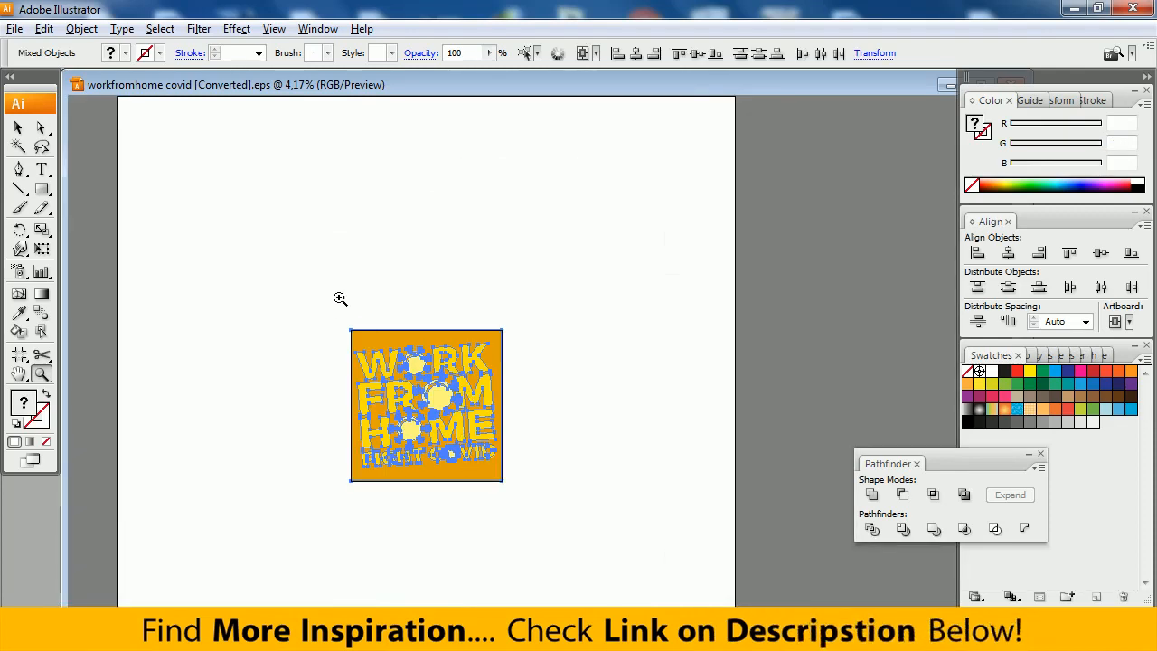
{"action": "left_click_drag", "start_coordinate": [546, 509], "coordinate": [546, 510]}
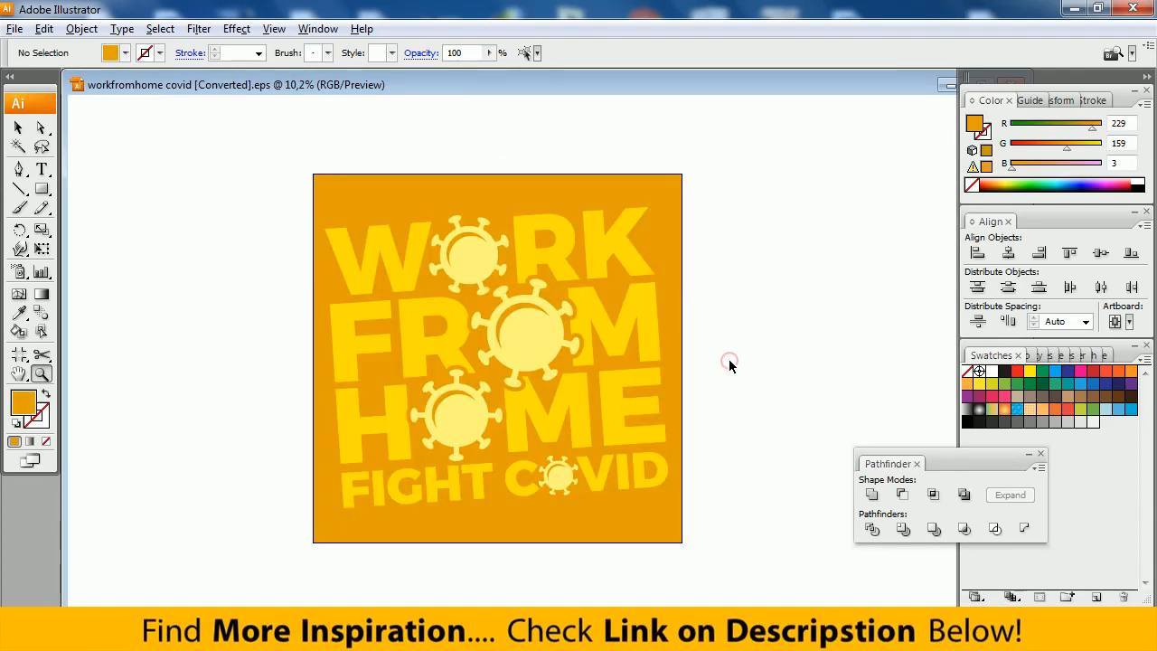